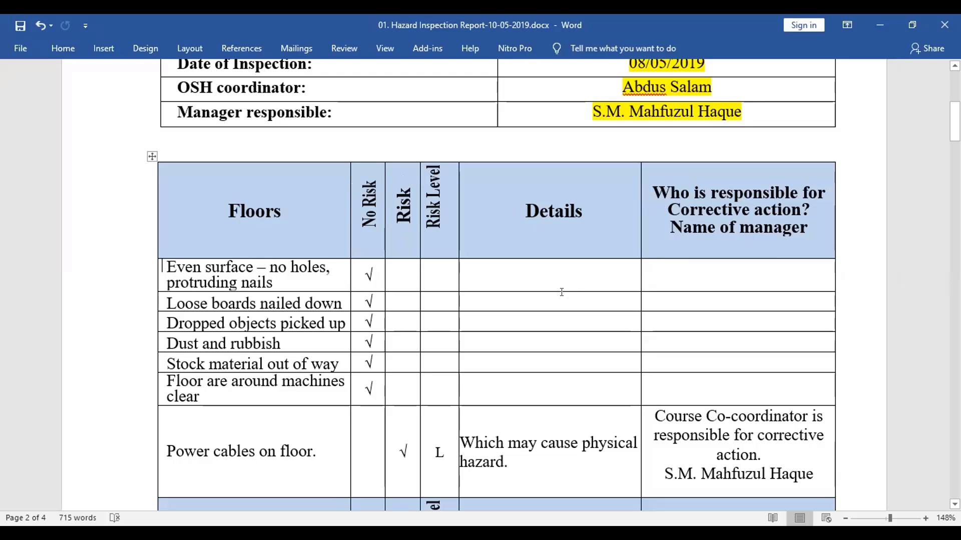
# Scroll up and down through the risk tables to review the responsibility entries
pyautogui.scroll(-3, 561, 292)
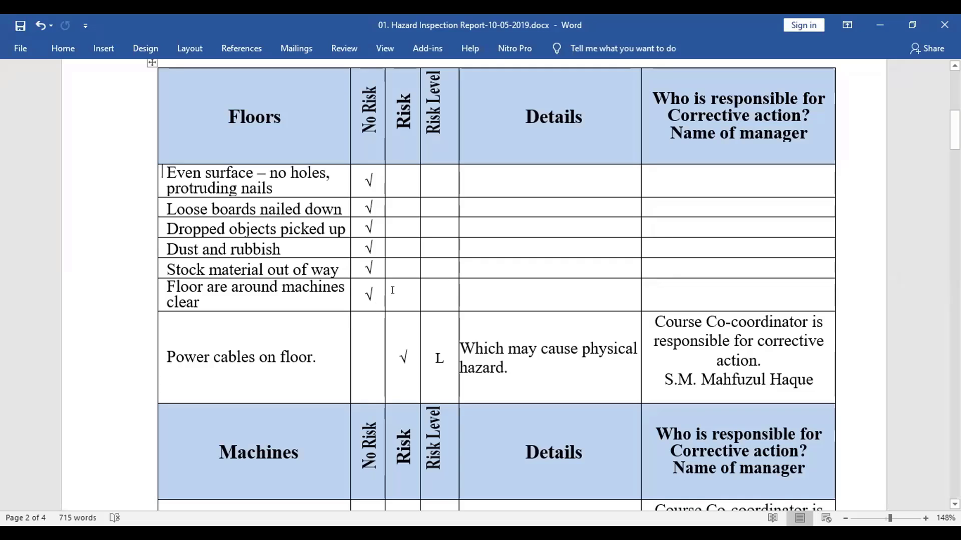
pyautogui.scroll(1, 394, 237)
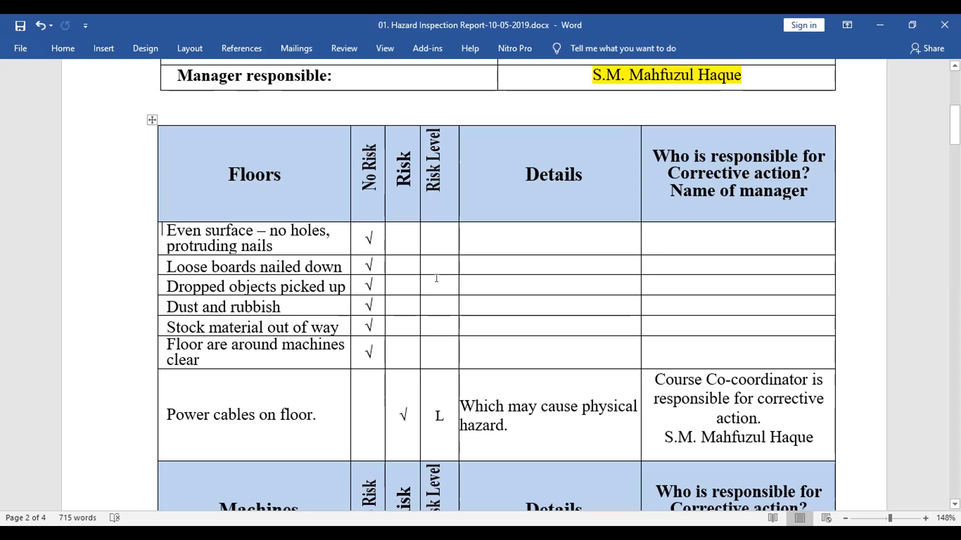
pyautogui.scroll(-3, 437, 278)
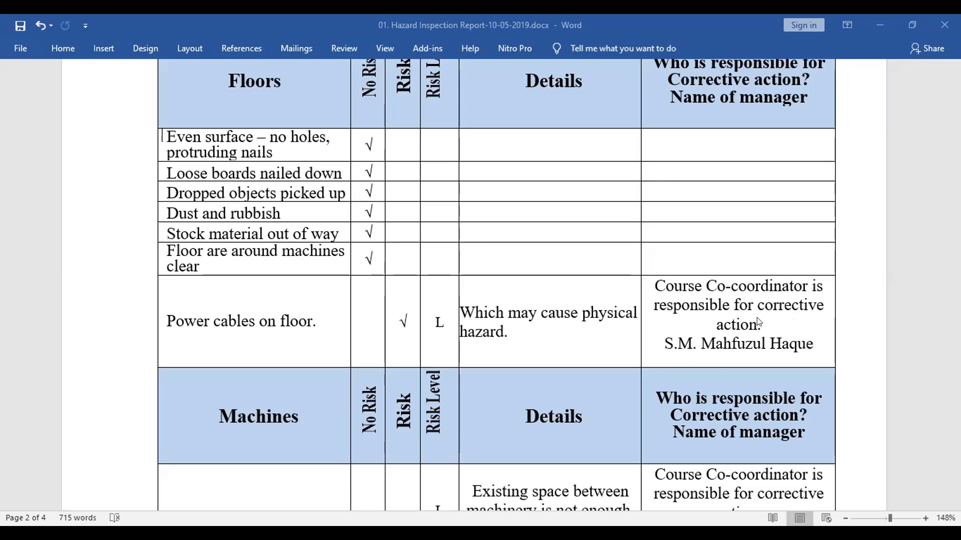
pyautogui.scroll(5, 725, 119)
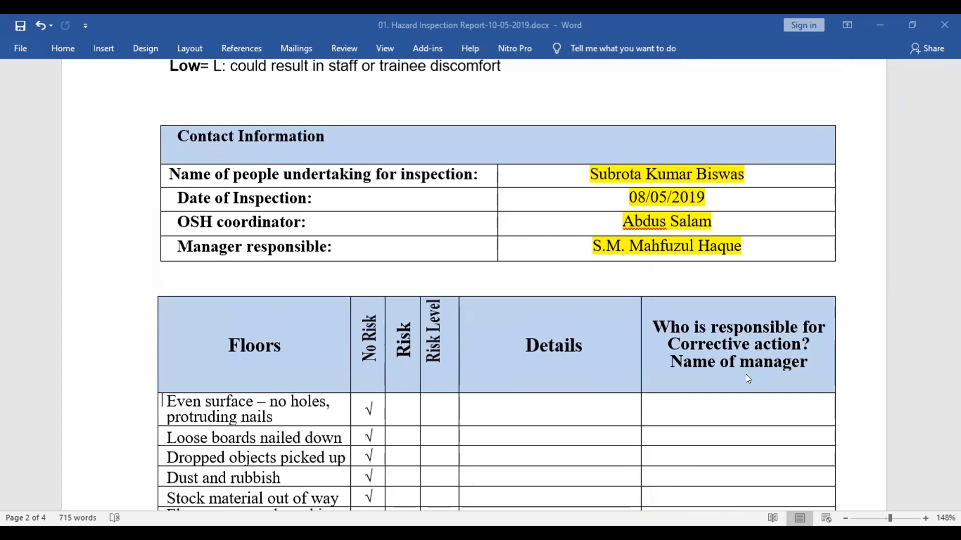
pyautogui.scroll(-5, 745, 379)
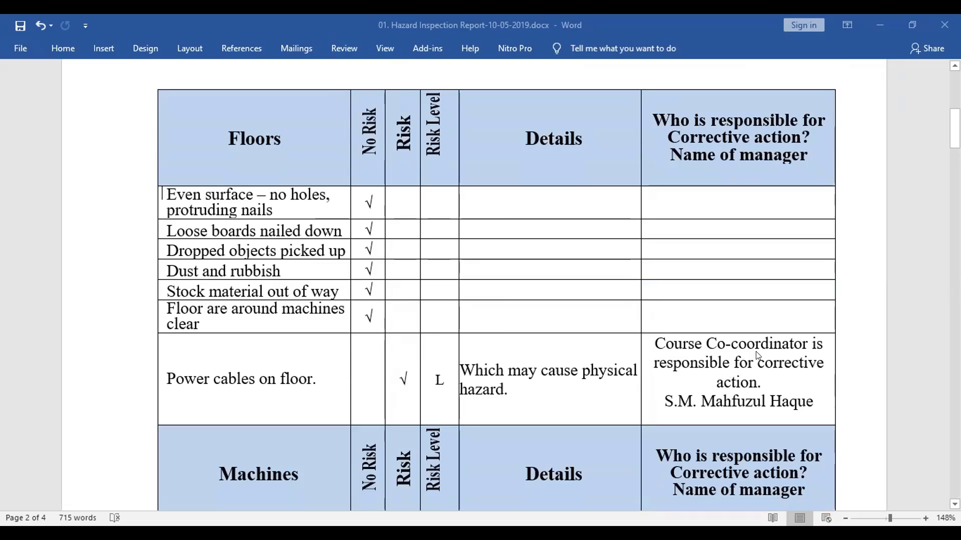
# Add the coordinator's name after 'Course Co-coordinator' in the Power cables responsibility cell
pyautogui.click(805, 344)
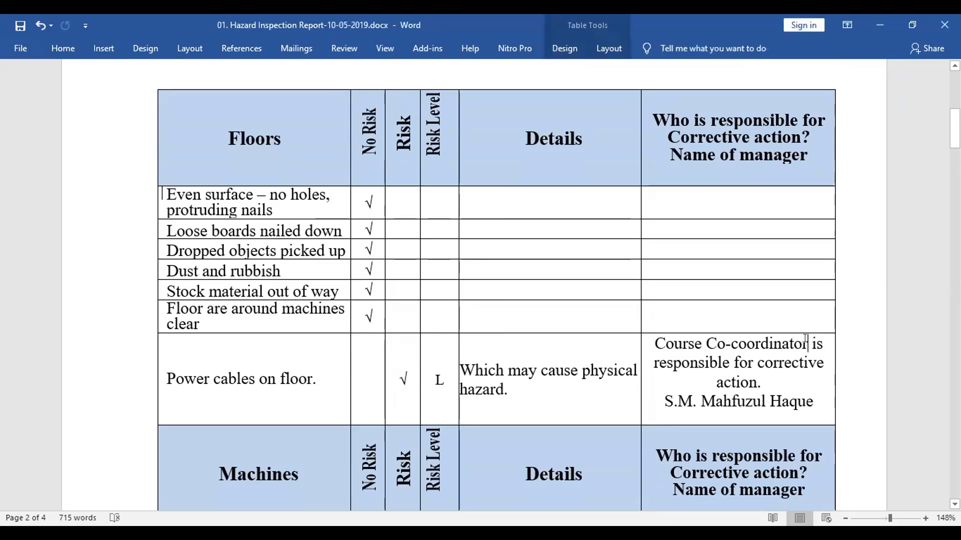
pyautogui.write('M')
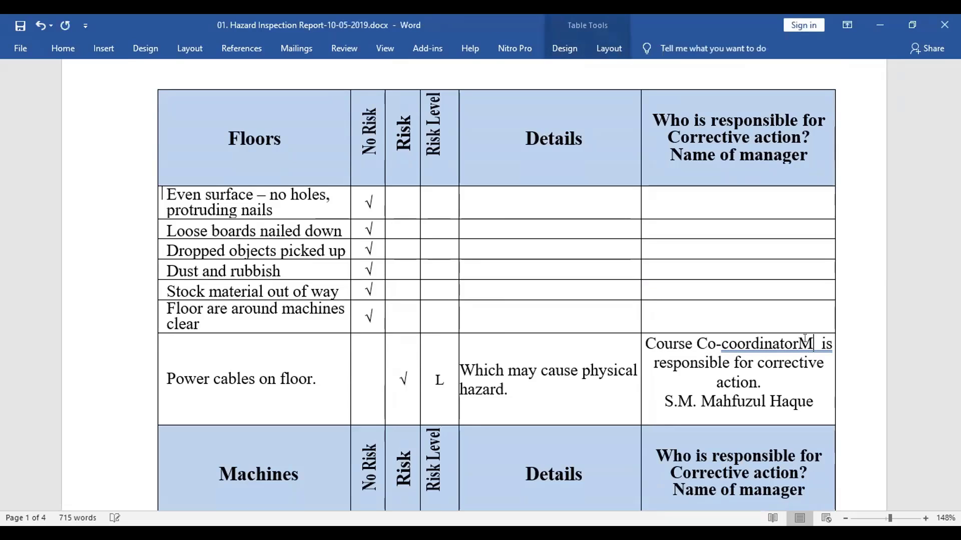
pyautogui.write('d')
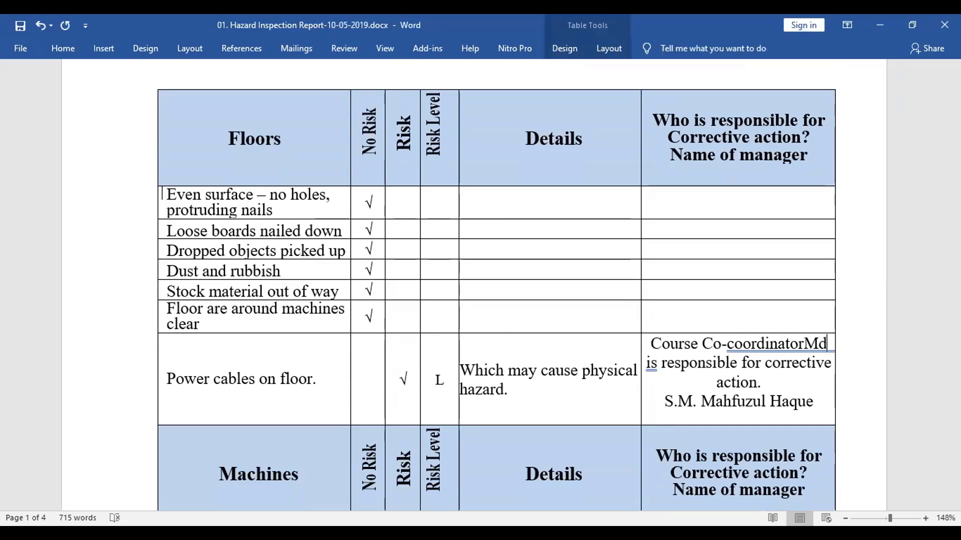
pyautogui.scroll(3, 751, 171)
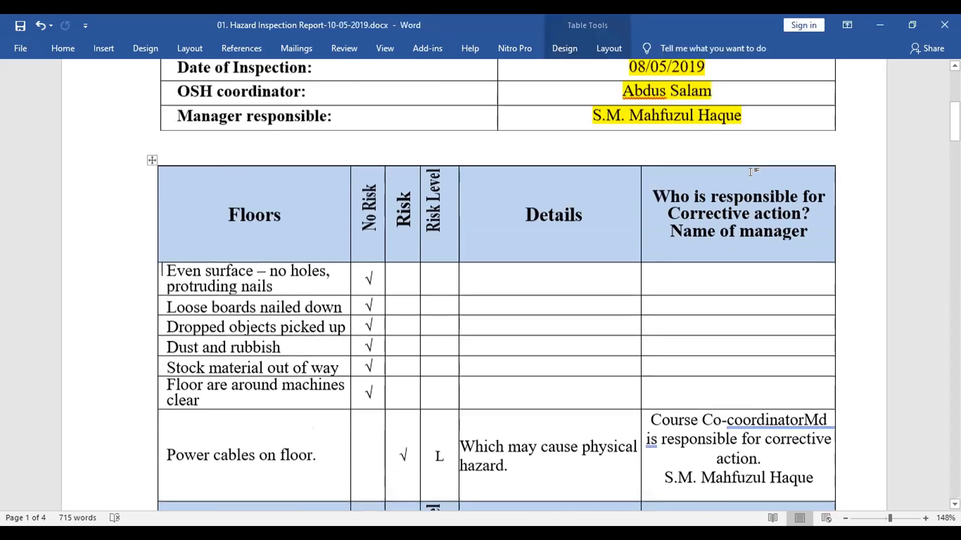
pyautogui.scroll(3, 751, 171)
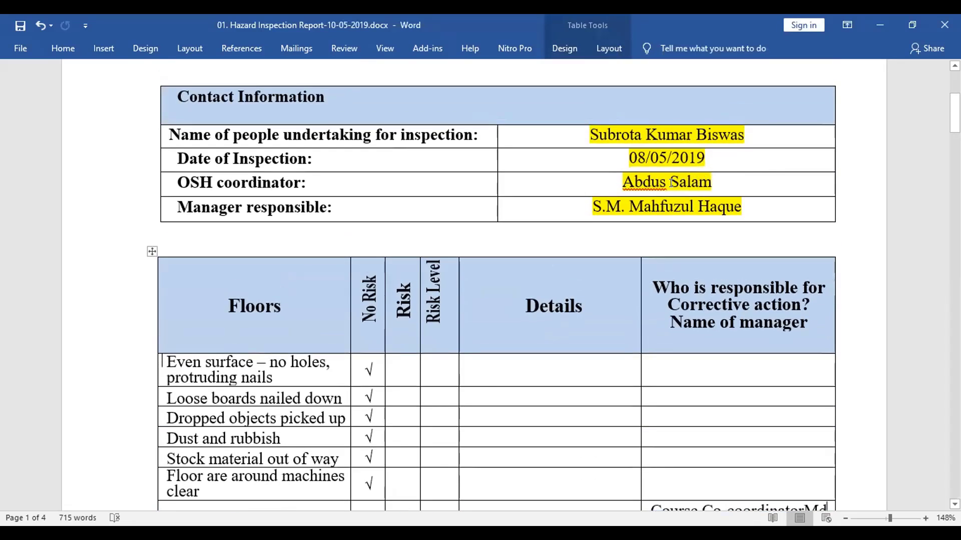
pyautogui.scroll(-6, 703, 348)
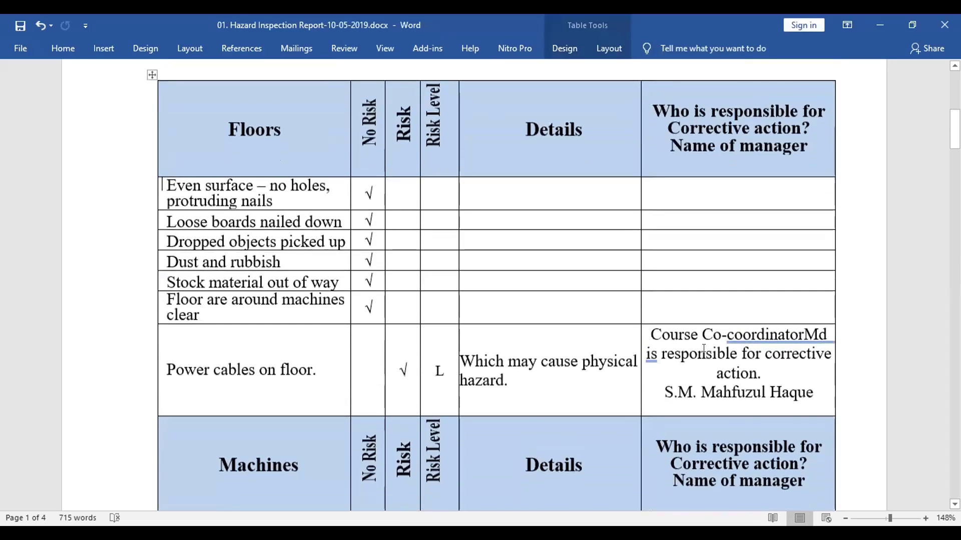
pyautogui.scroll(-2, 704, 349)
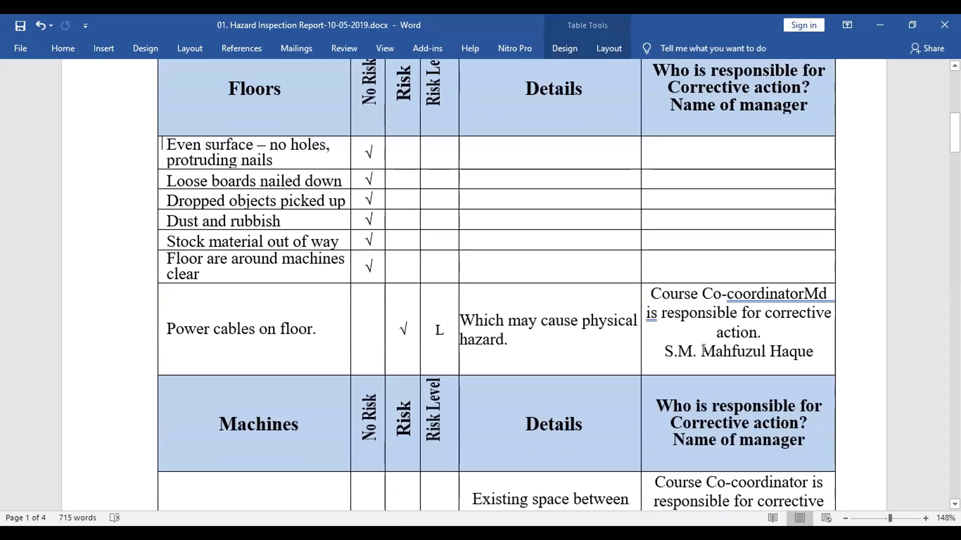
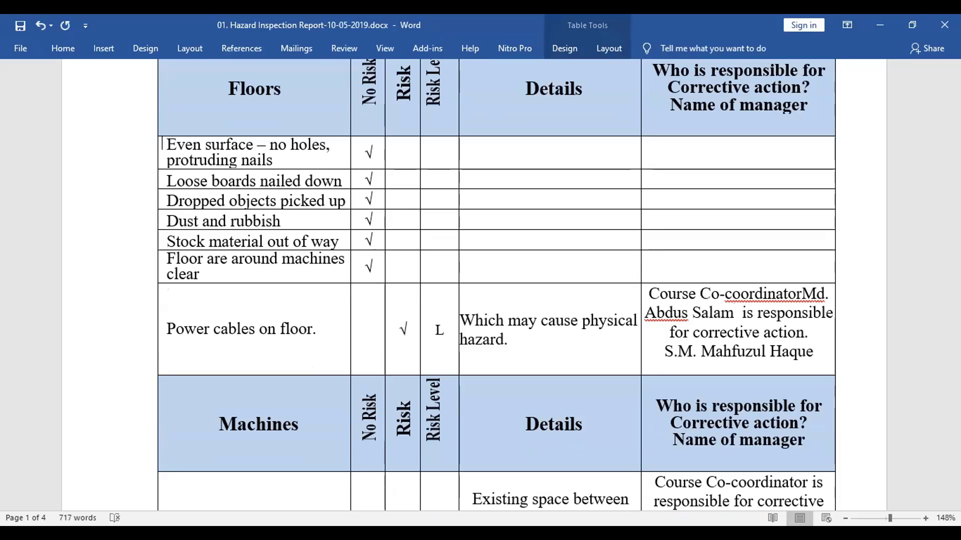
pyautogui.press('Delete')
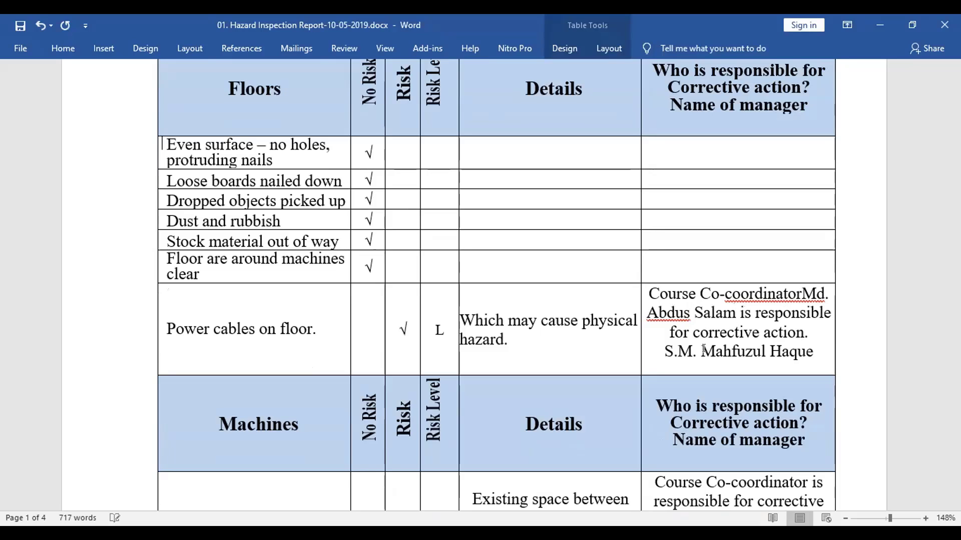
# Add a colon after Co-coordinator and a 'Name of Manager :' label, then accept the colon spelling fix
pyautogui.click(801, 294)
pyautogui.write(':')
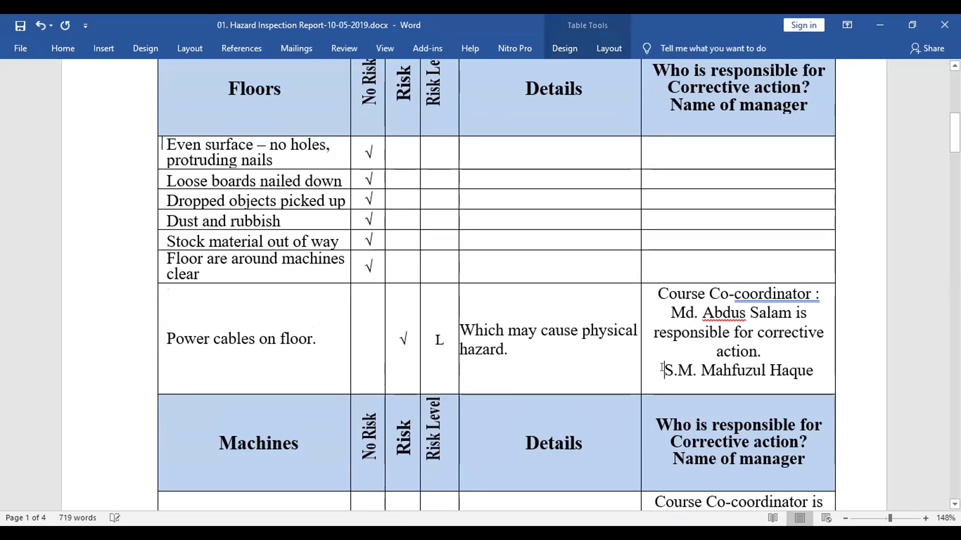
pyautogui.click(661, 369)
pyautogui.write('M')
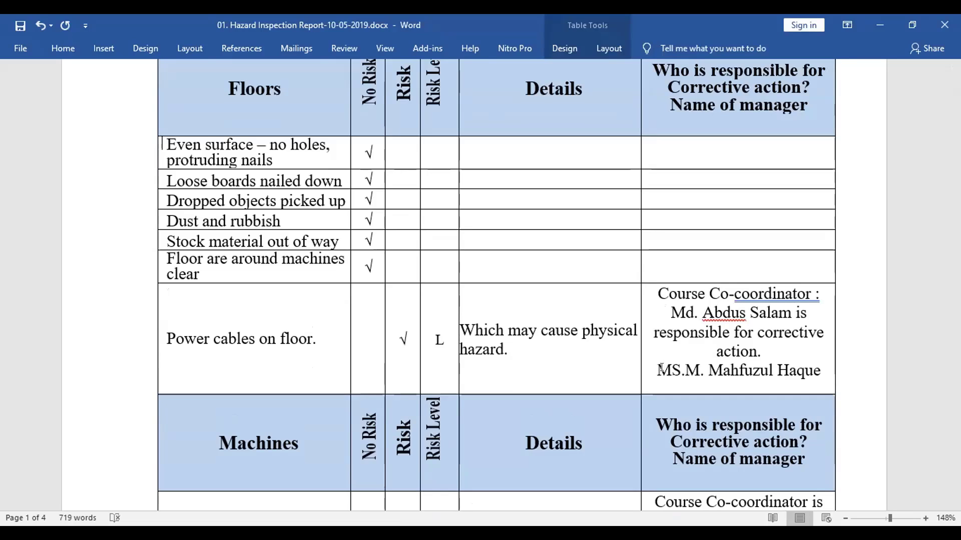
pyautogui.press('BackSpace')
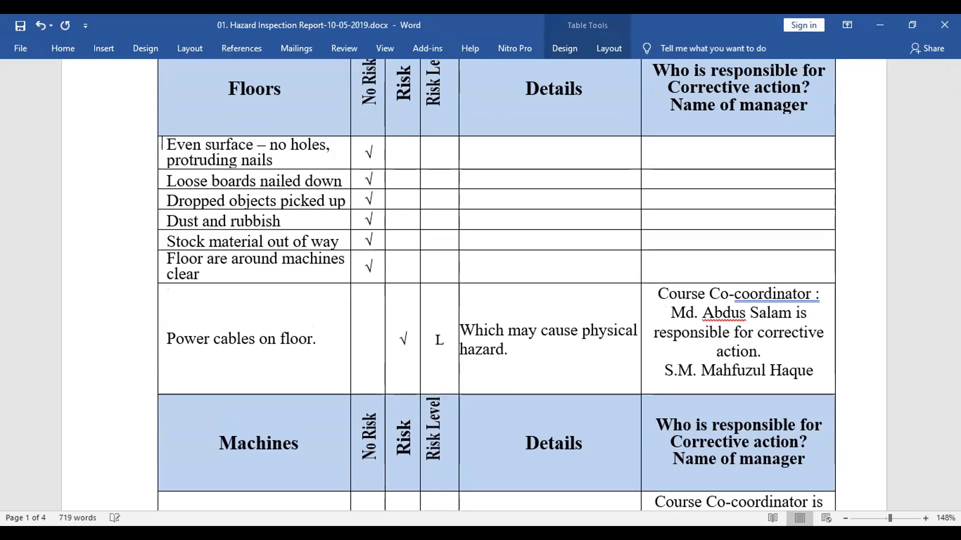
pyautogui.write('Name ')
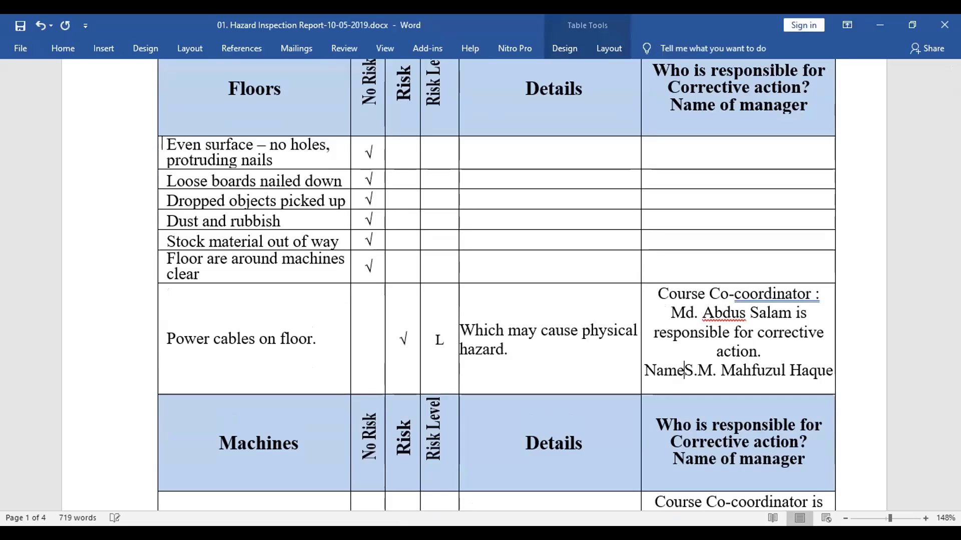
pyautogui.write('of ')
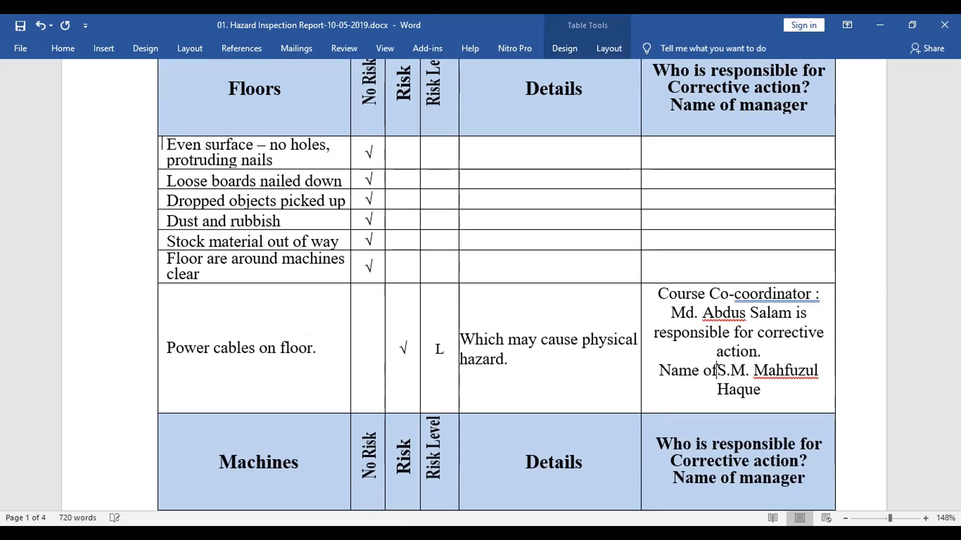
pyautogui.write('Mana')
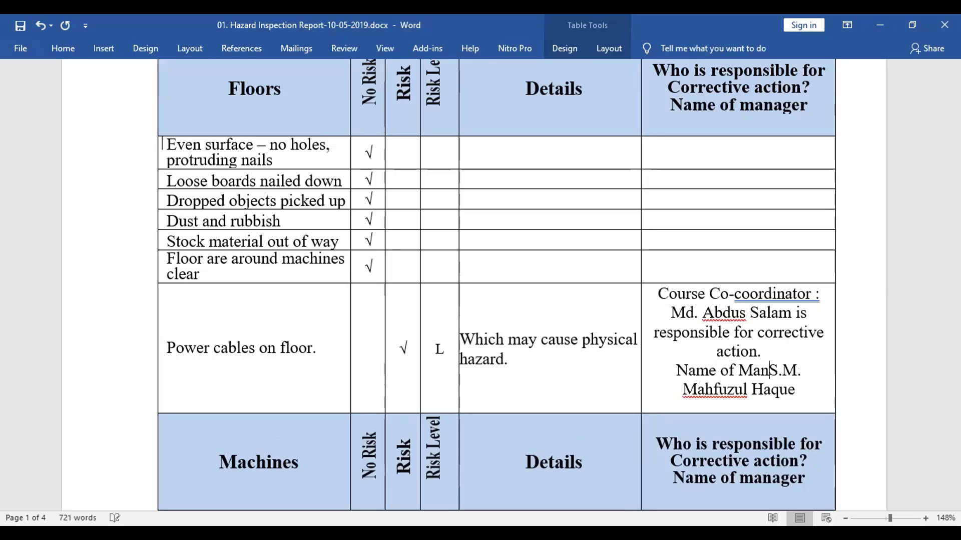
pyautogui.write('ger :')
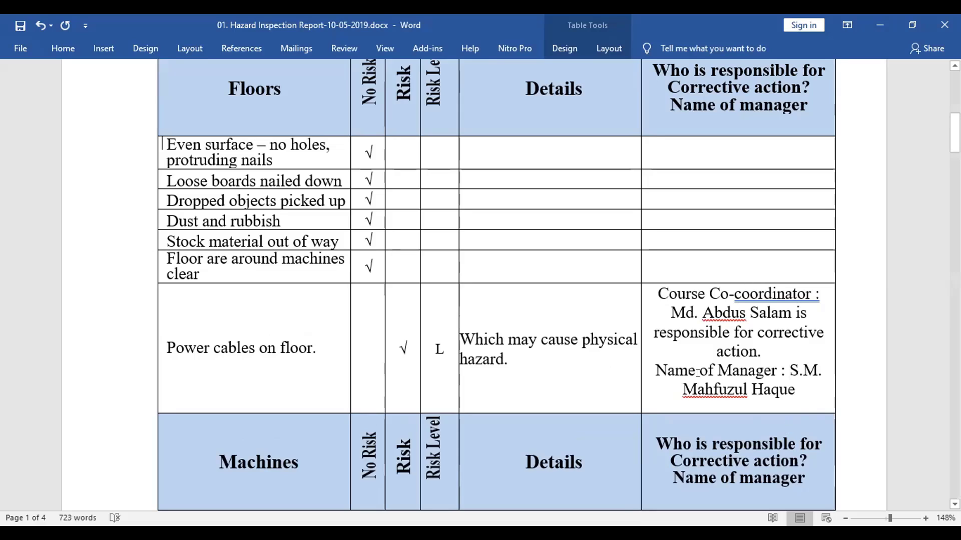
pyautogui.rightClick(760, 307)
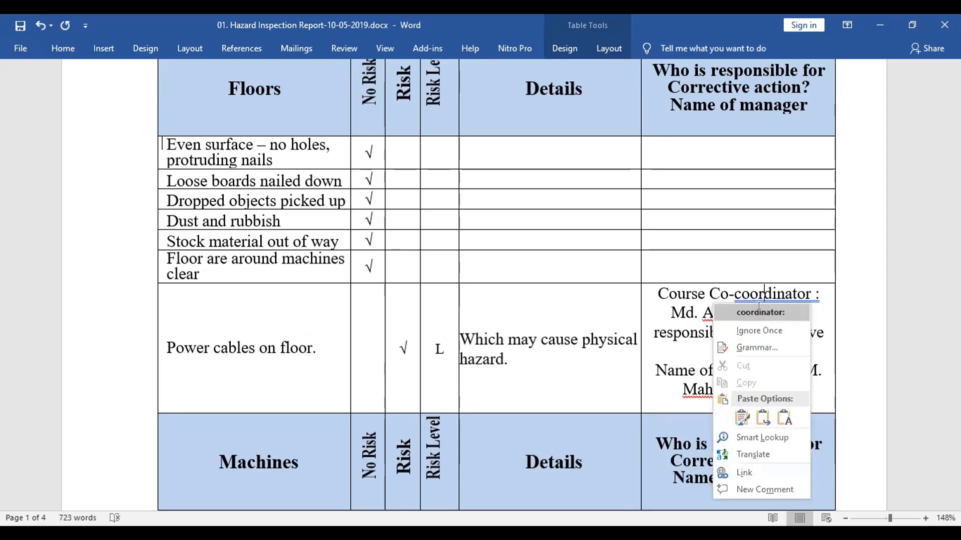
pyautogui.click(760, 312)
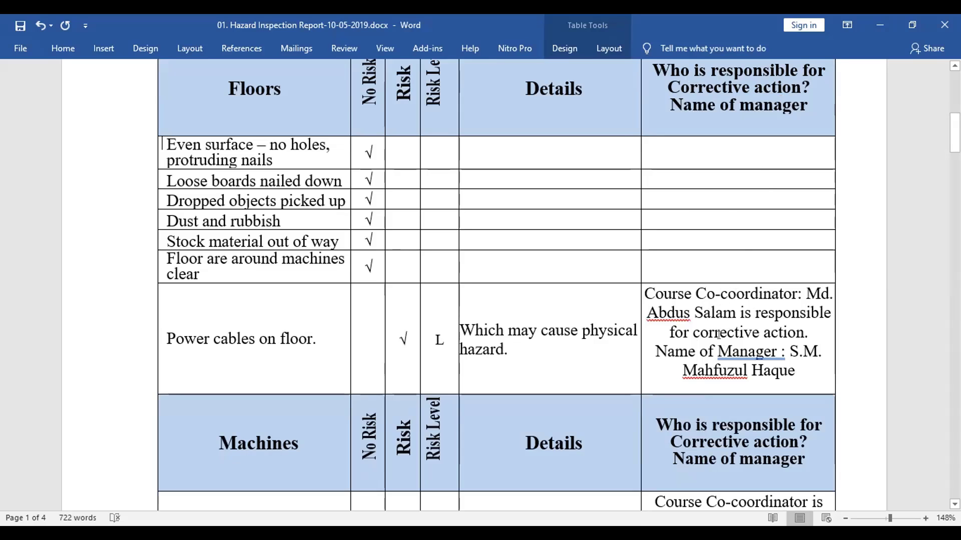
# Correct 'Manager :' to 'Manager:' using Word's spelling suggestion in the Power cables row
pyautogui.scroll(4, 703, 190)
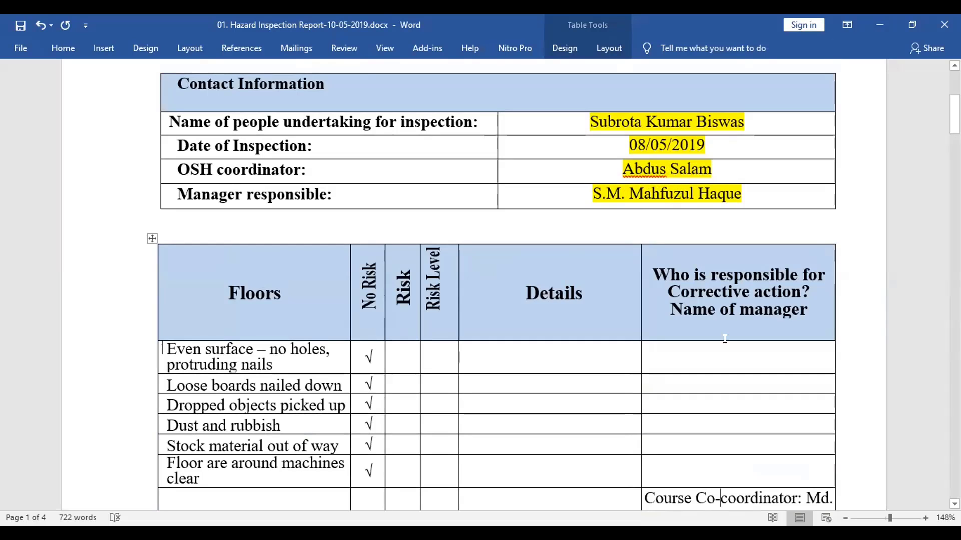
pyautogui.scroll(-6, 740, 399)
pyautogui.scroll(-1, 739, 400)
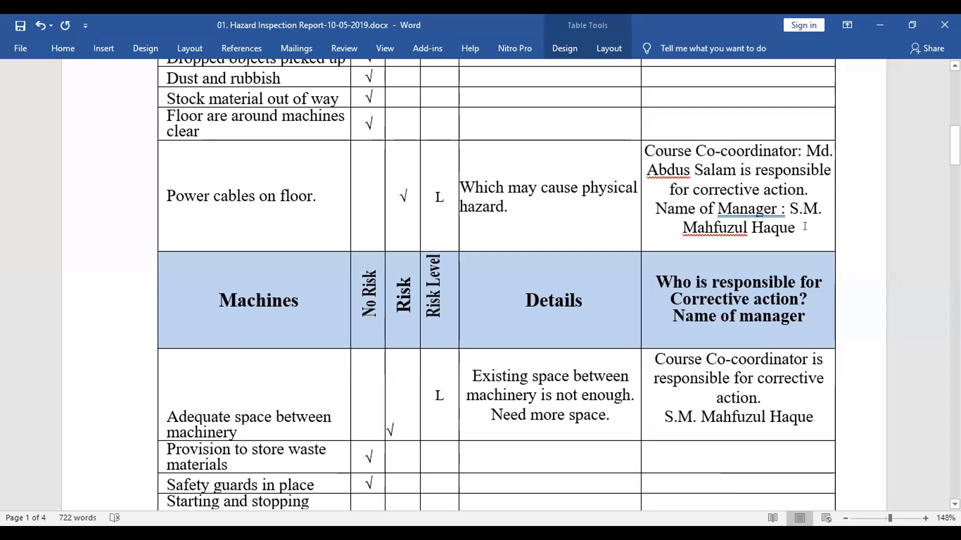
pyautogui.click(739, 209)
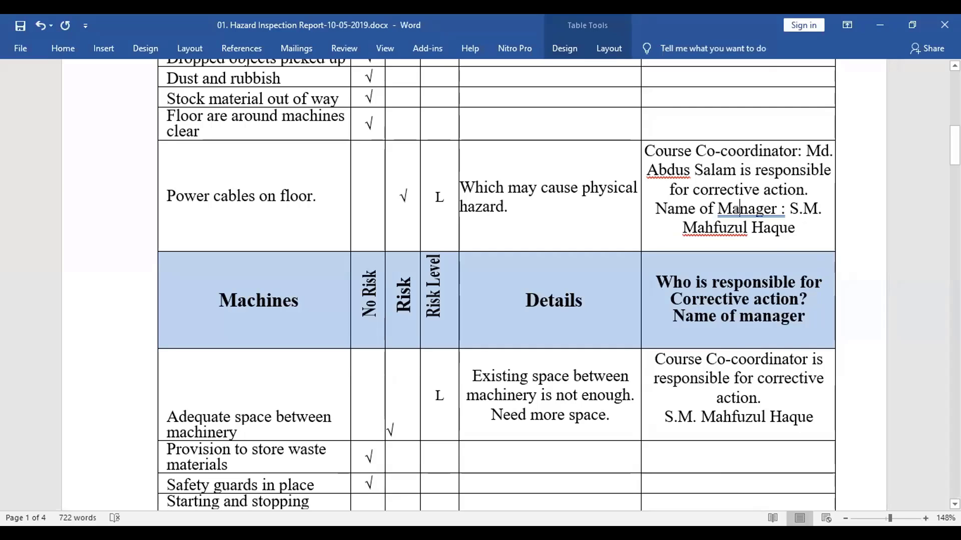
pyautogui.rightClick(737, 210)
pyautogui.click(736, 226)
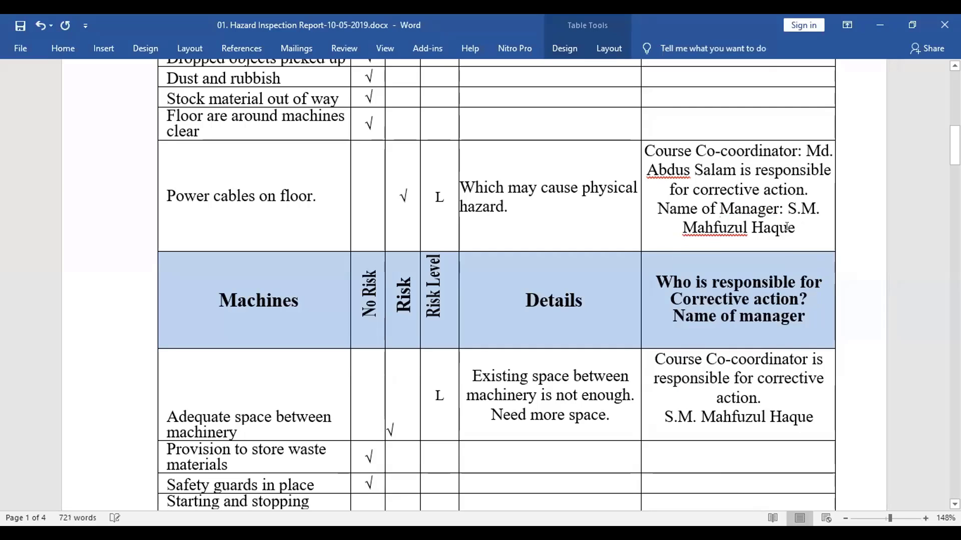
# Paste the Power cables coordinator-and-manager text into the Adequate space between machinery row
pyautogui.moveTo(800, 228); pyautogui.dragTo(662, 148)
pyautogui.hotkey('ctrl', 'c')
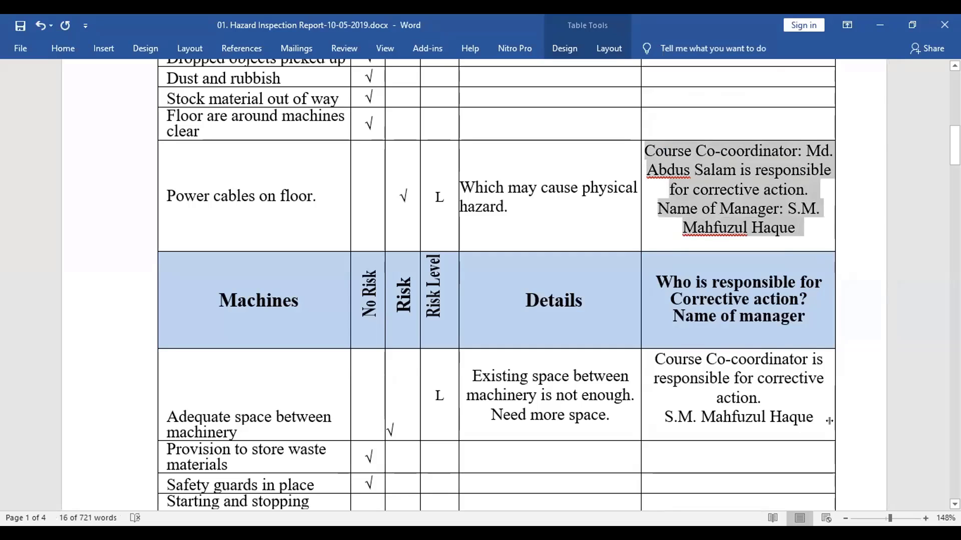
pyautogui.moveTo(816, 418)
pyautogui.mouseDown()
pyautogui.moveTo(665, 419)
pyautogui.moveTo(649, 357)
pyautogui.moveTo(729, 404)
pyautogui.moveTo(807, 421)
pyautogui.mouseUp()
pyautogui.click(650, 357)
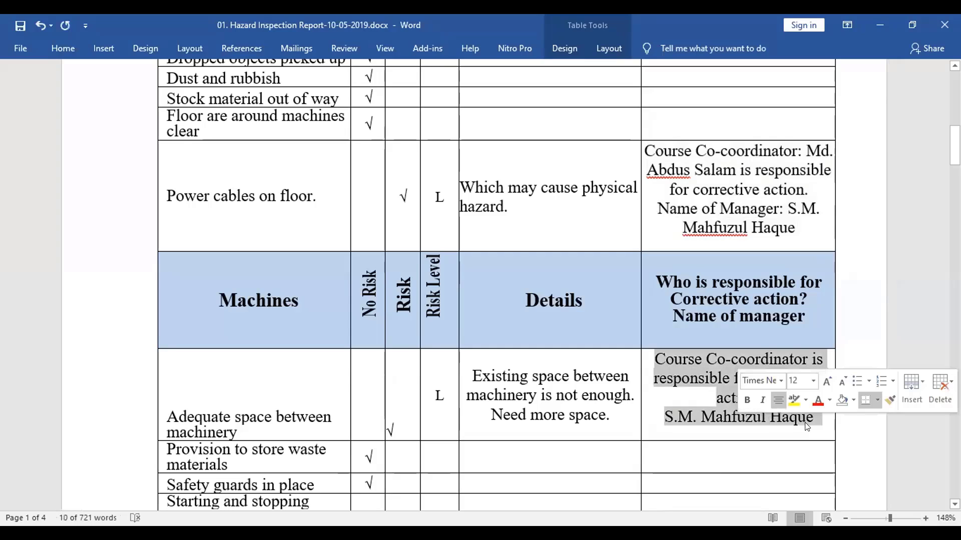
pyautogui.hotkey('ctrl', 'v')
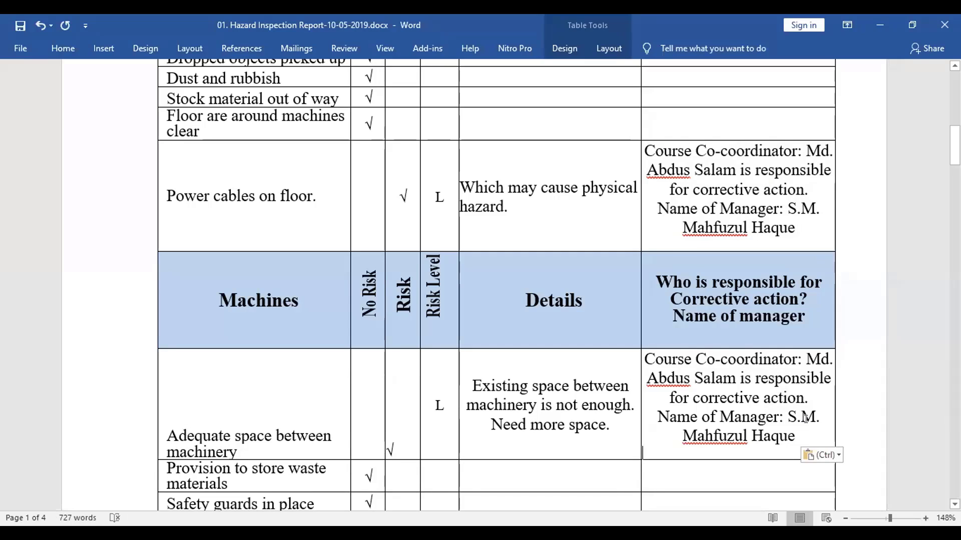
pyautogui.scroll(-2, 589, 373)
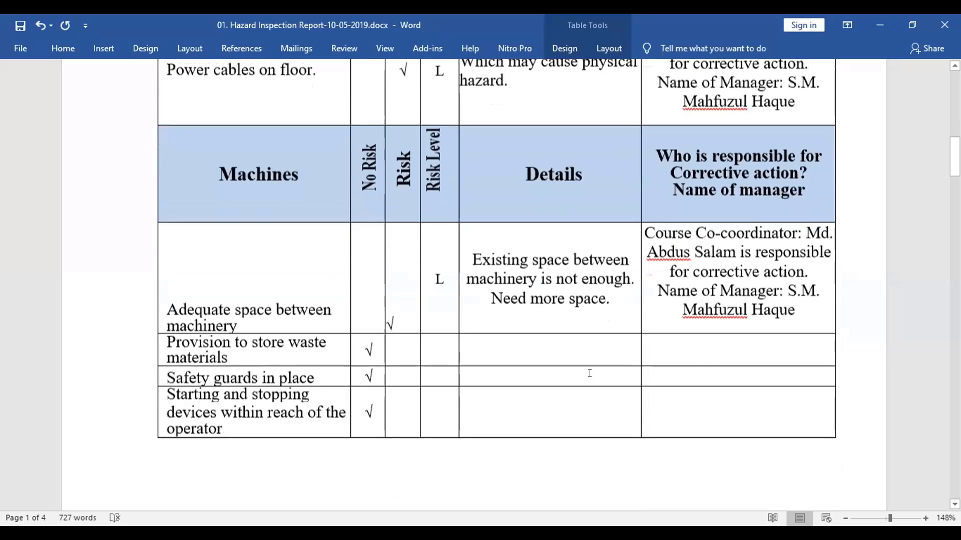
pyautogui.scroll(-1, 590, 373)
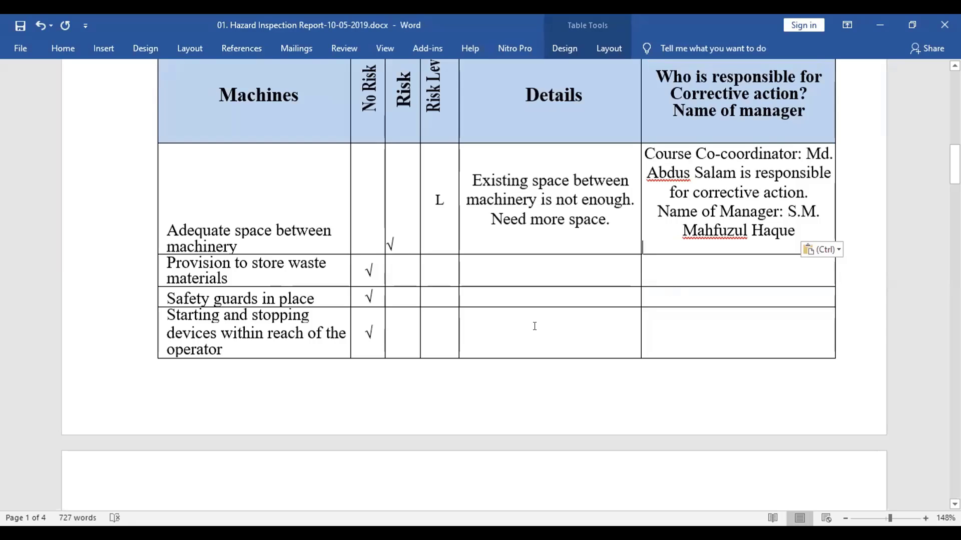
# Scroll down past the Fire, Ladders, Electrical, Staff amenities and First aid tables to the Comment box
pyautogui.scroll(-8, 534, 327)
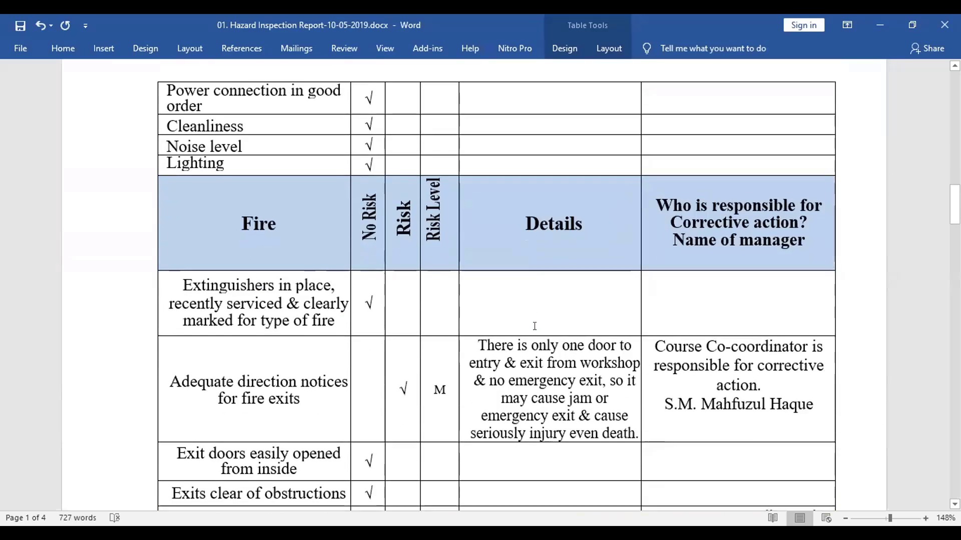
pyautogui.scroll(-10, 534, 326)
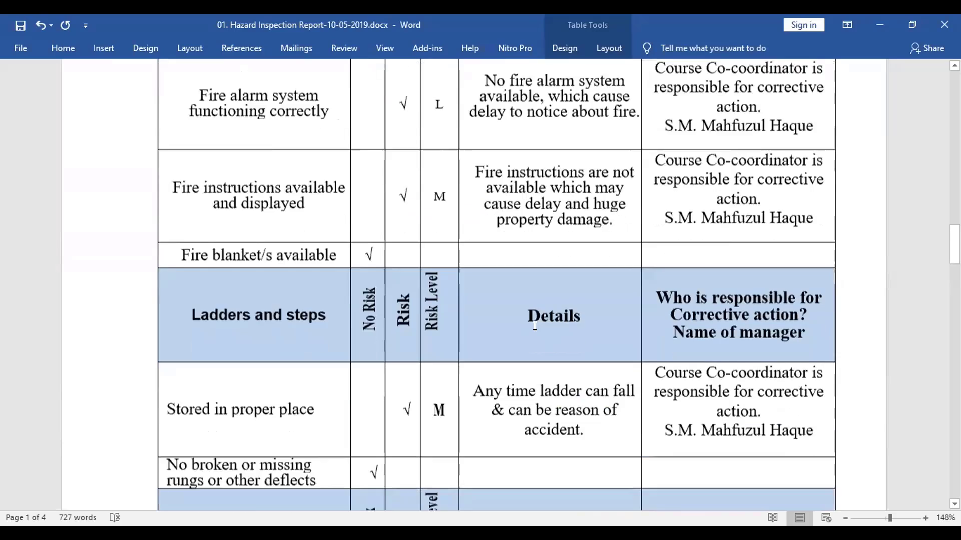
pyautogui.scroll(-10, 534, 326)
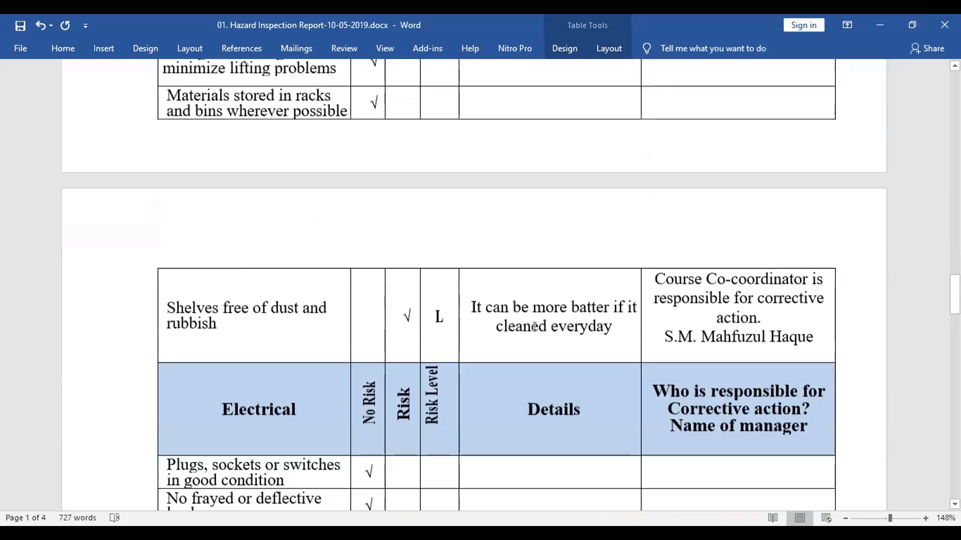
pyautogui.scroll(-10, 531, 325)
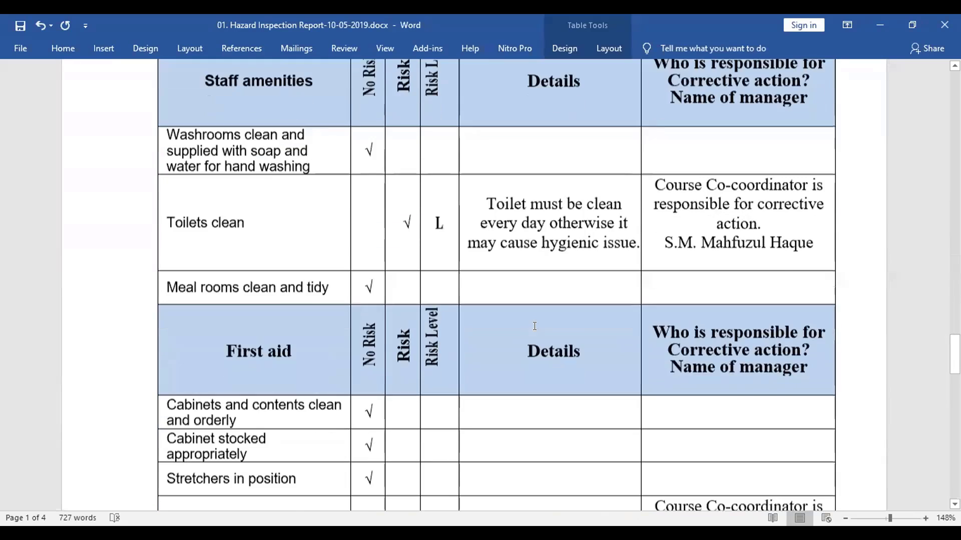
pyautogui.scroll(-12, 534, 327)
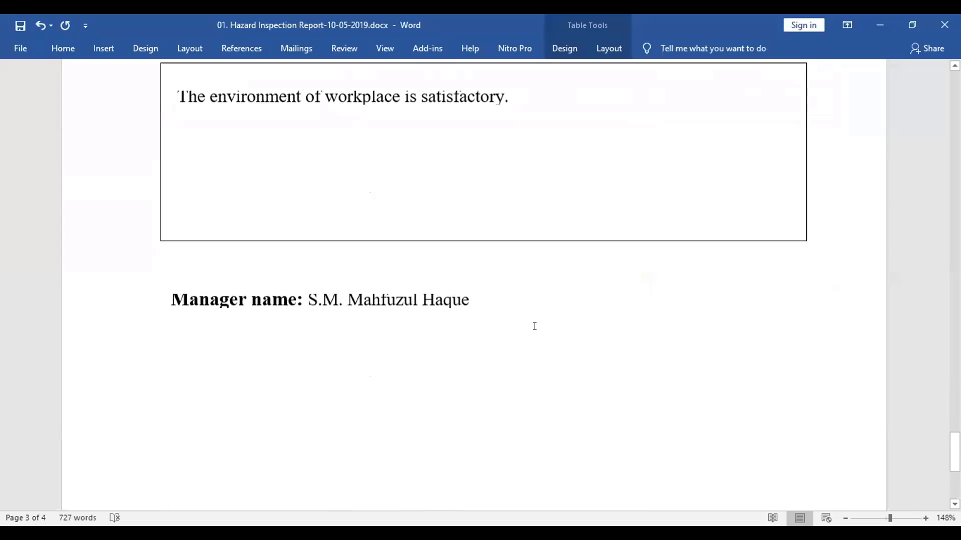
pyautogui.scroll(5, 535, 326)
# Insert 'more or less' before 'satisfactory' in the Comment box
pyautogui.click(367, 380)
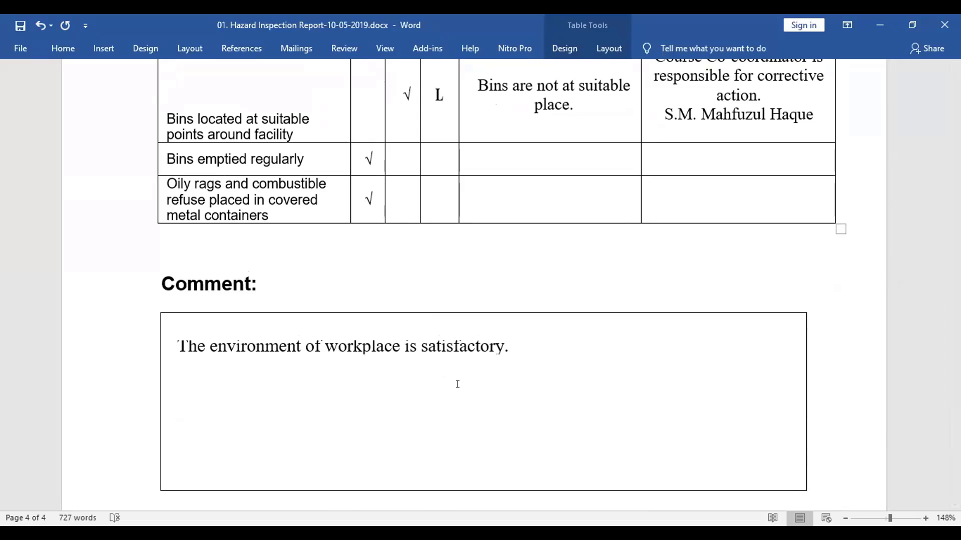
pyautogui.click(418, 340)
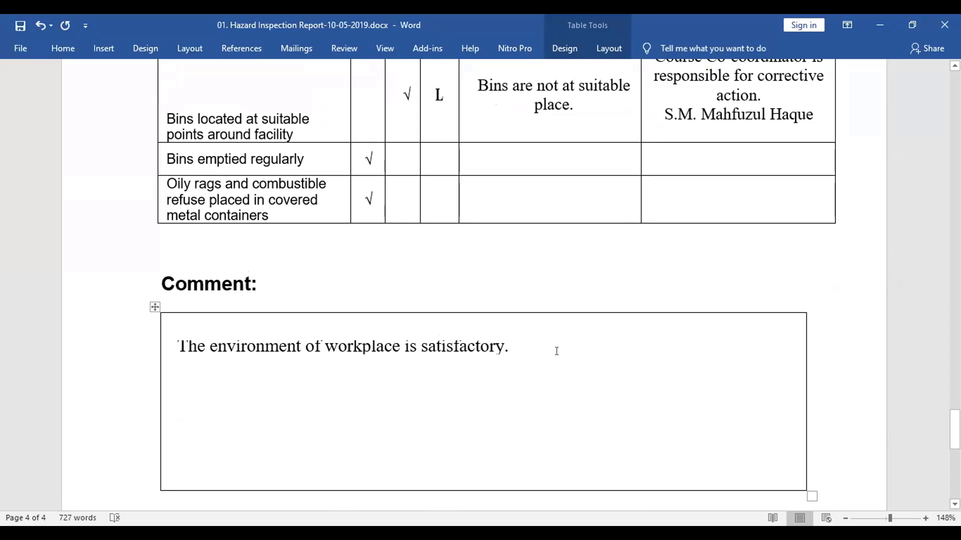
pyautogui.write('more ')
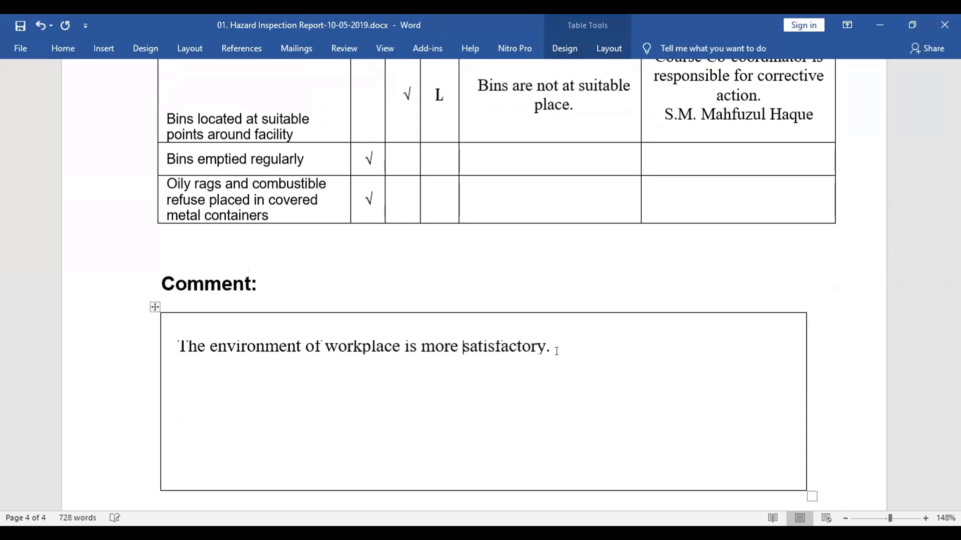
pyautogui.write('or ')
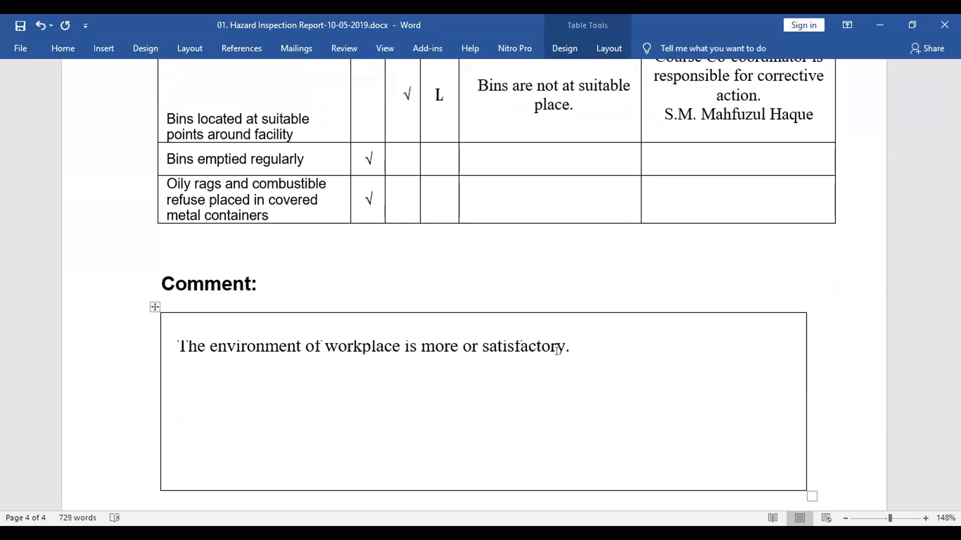
pyautogui.write('les')
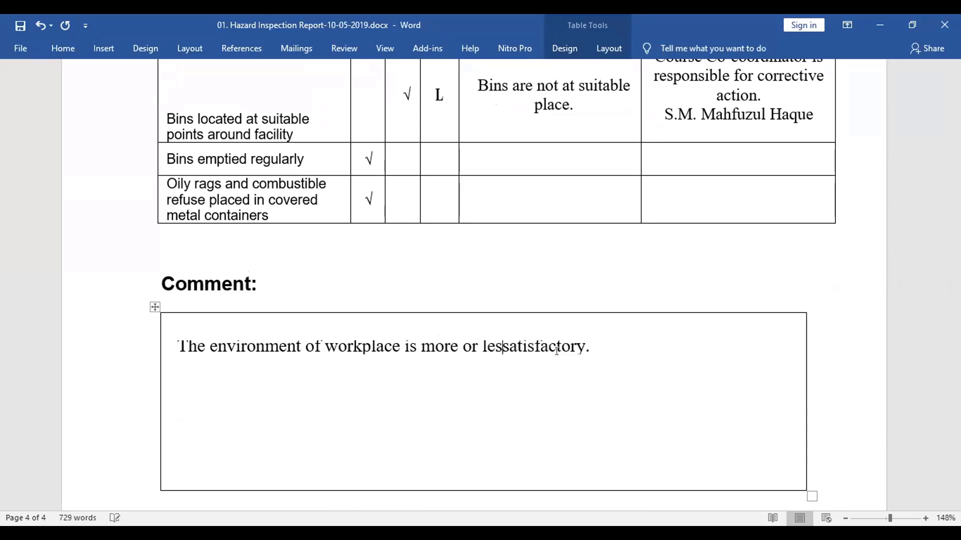
pyautogui.write('s')
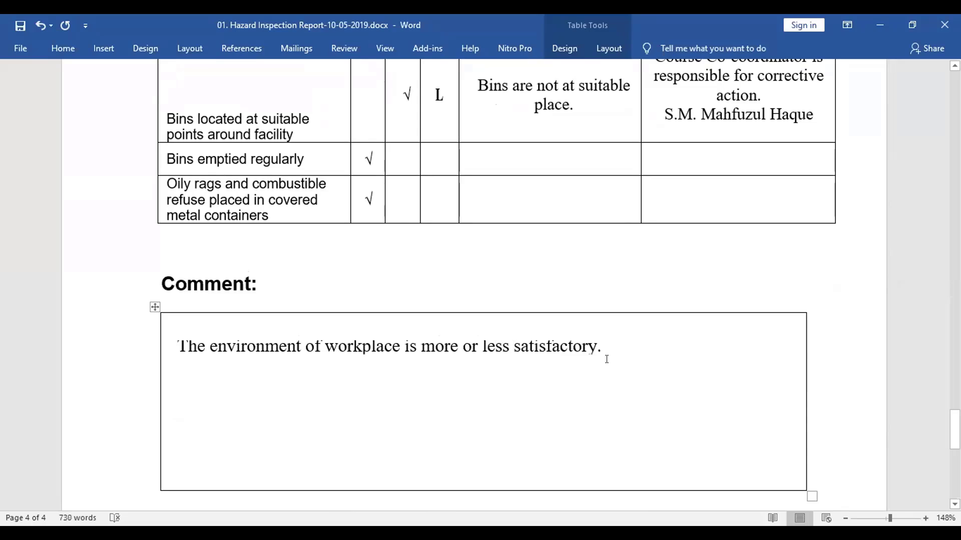
# Add the sentence 'If about work down properly, this place can be used for the purpose of activity.'
pyautogui.click(597, 347)
pyautogui.write('If ')
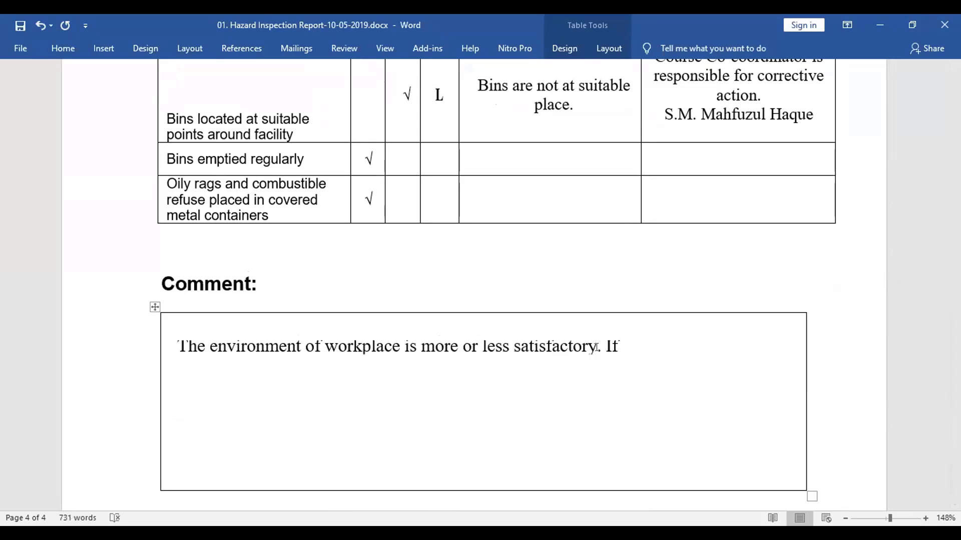
pyautogui.write('abou')
pyautogui.write('t ')
pyautogui.write('work')
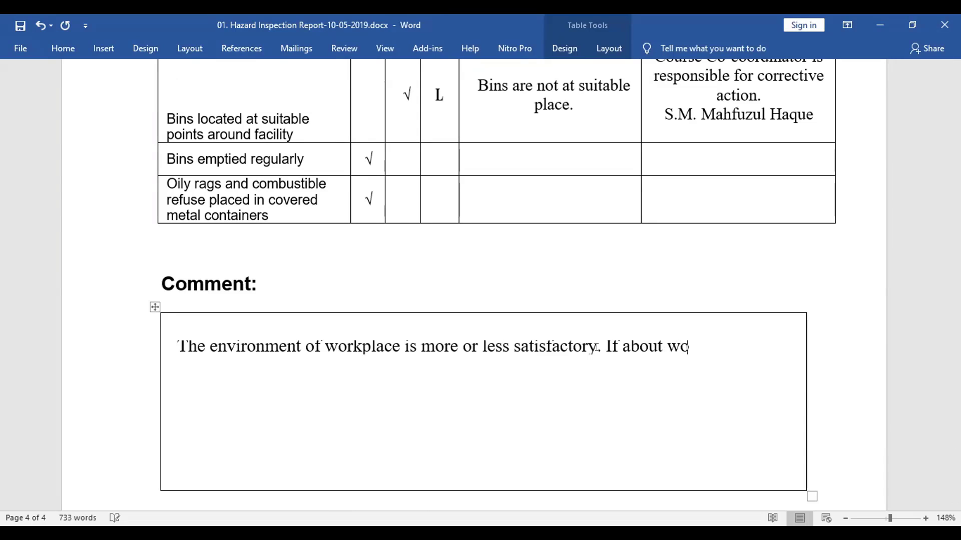
pyautogui.write(' down ')
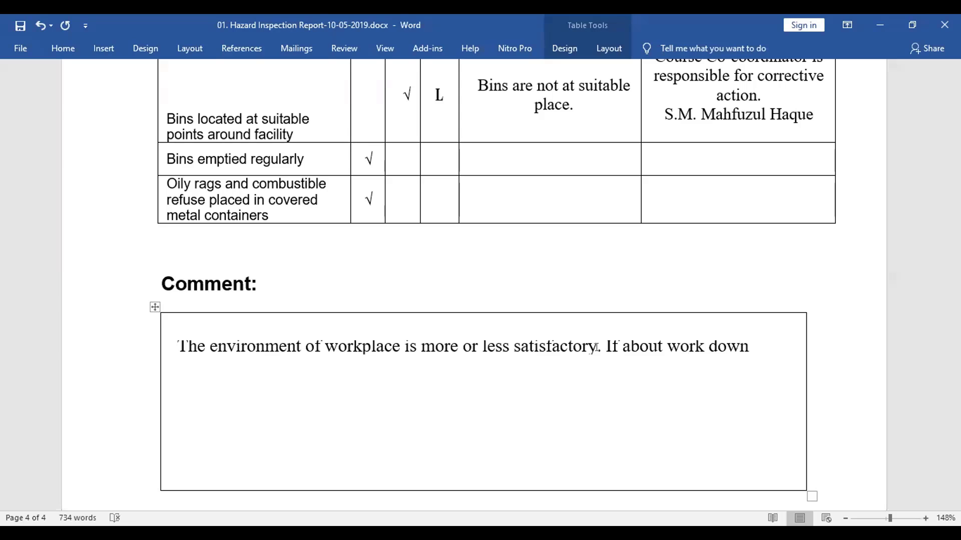
pyautogui.write('proper')
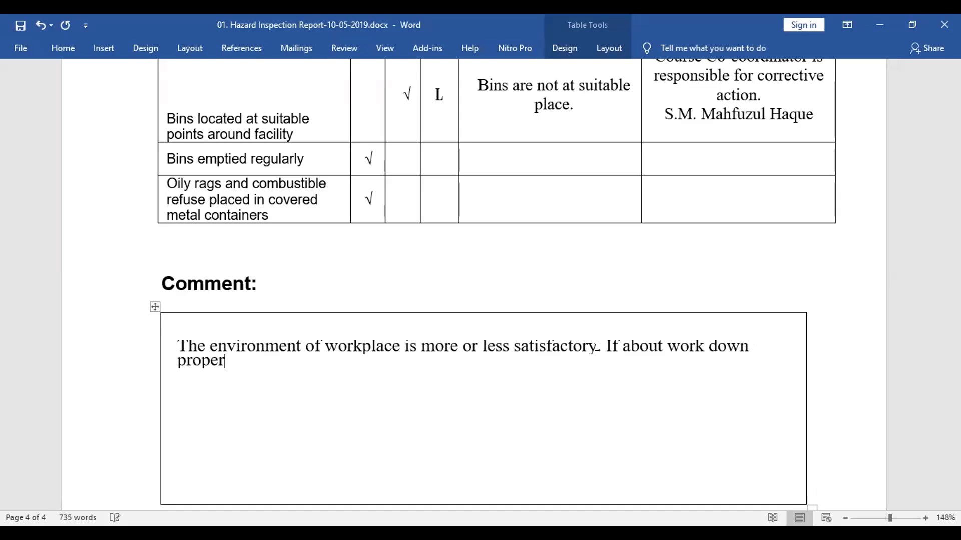
pyautogui.write('ly, this place')
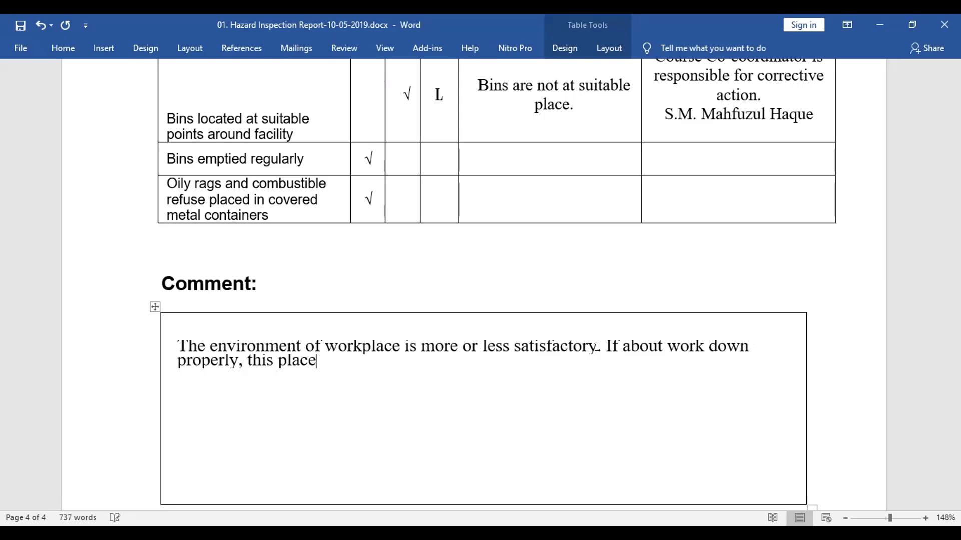
pyautogui.write(' can be used b')
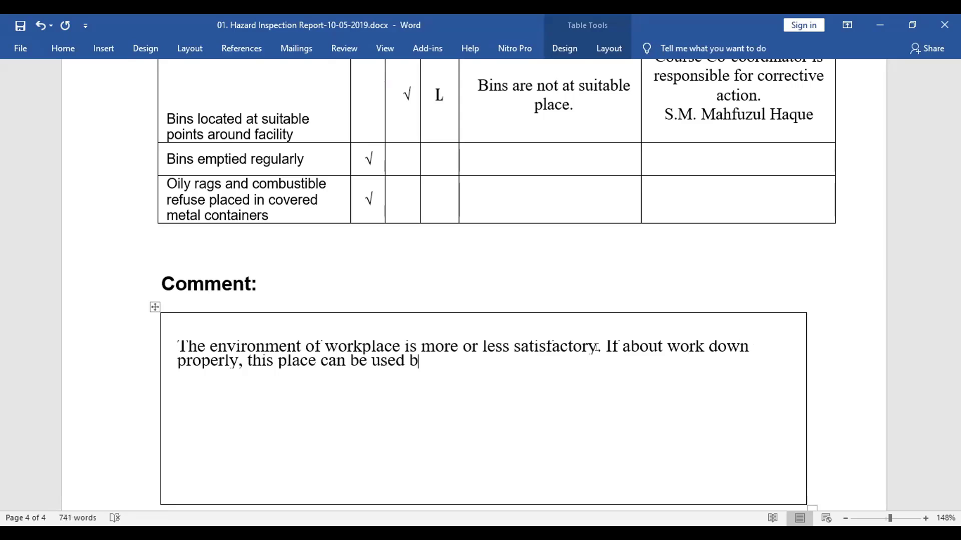
pyautogui.press('BackSpace')
pyautogui.write('for a')
pyautogui.press('BackSpace')
pyautogui.write('the purpo')
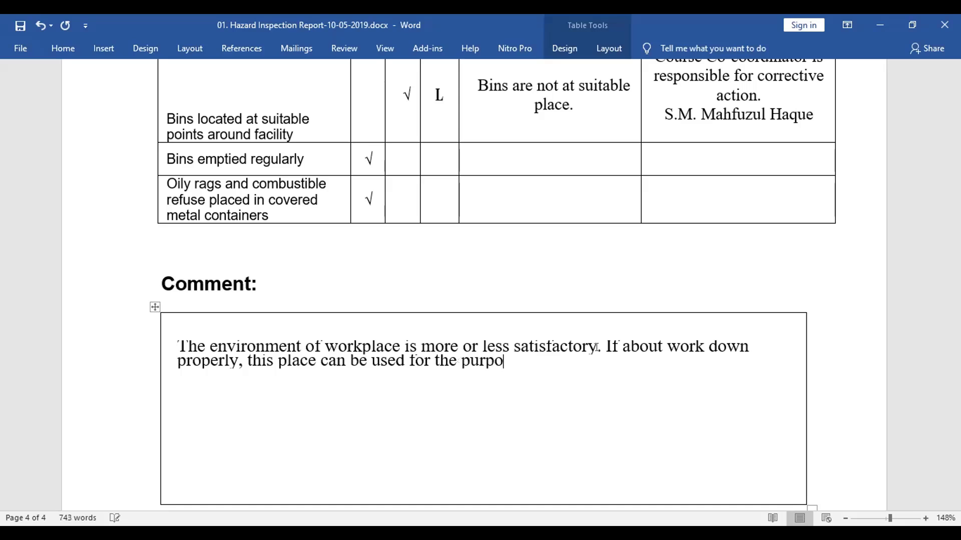
pyautogui.write('se of activity')
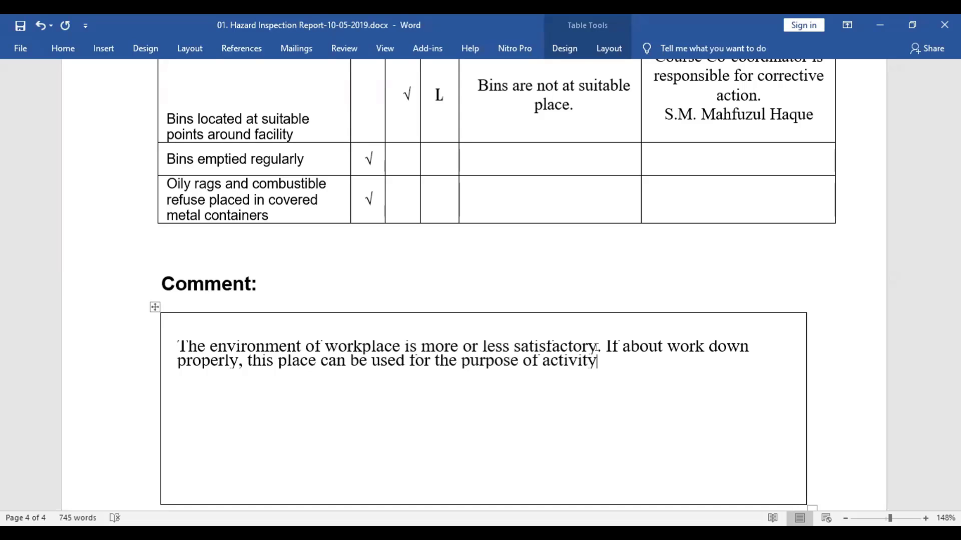
pyautogui.write('.')
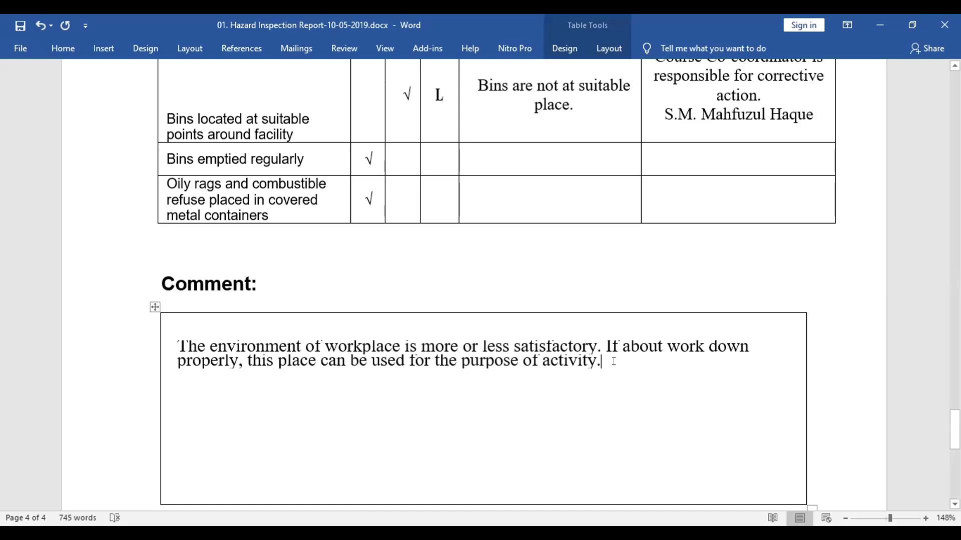
# Save As with 'Blank' inserted after '01.', making '01.Blank Hazard Inspection Report-10-05-2019.docx'
pyautogui.moveTo(607, 362)
pyautogui.mouseDown()
pyautogui.moveTo(373, 362)
pyautogui.moveTo(222, 336)
pyautogui.moveTo(178, 345)
pyautogui.moveTo(522, 361)
pyautogui.moveTo(625, 347)
pyautogui.moveTo(617, 357)
pyautogui.mouseUp()
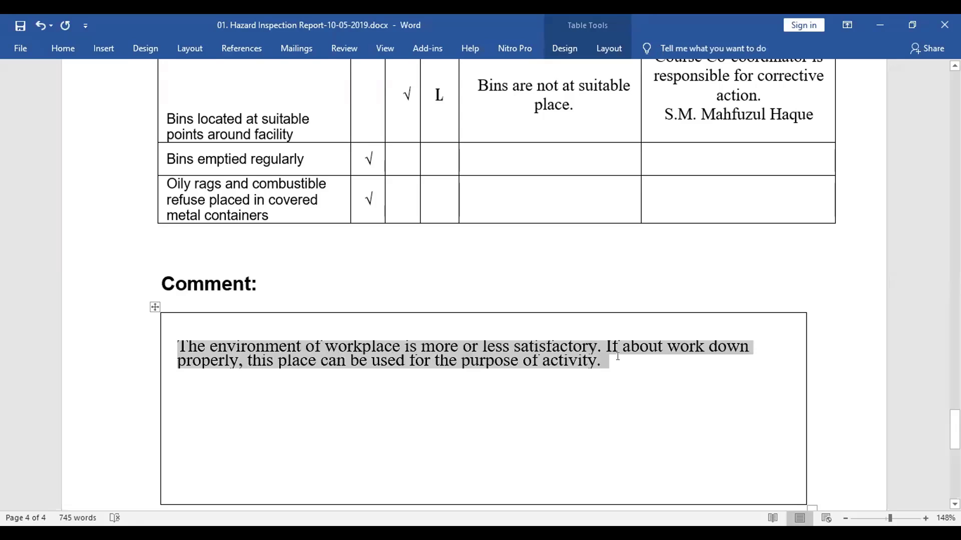
pyautogui.click(82, 246)
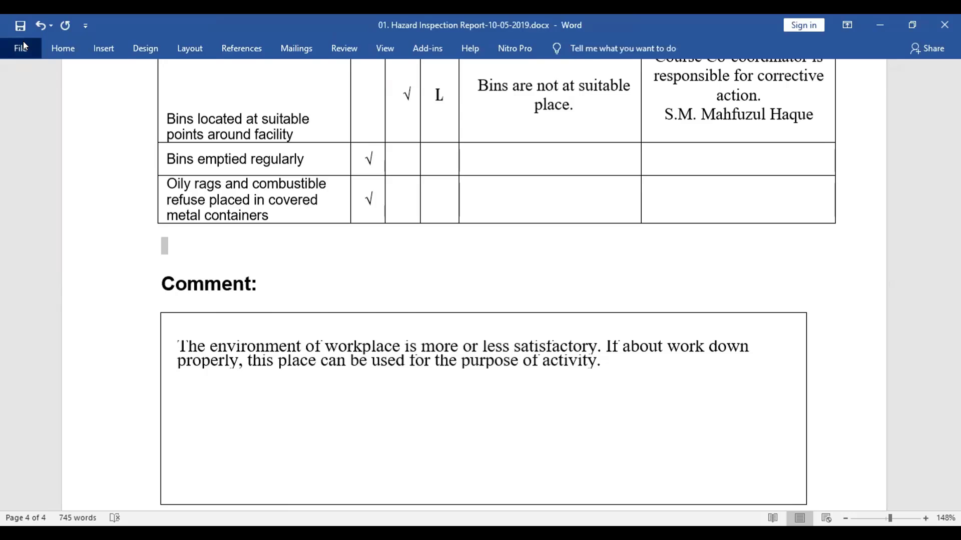
pyautogui.click(24, 43)
pyautogui.click(46, 237)
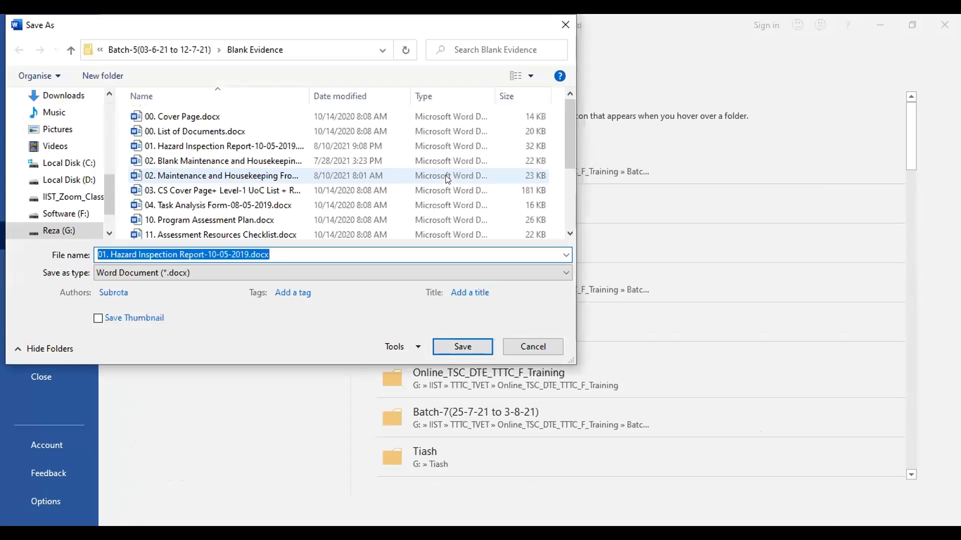
pyautogui.click(107, 254)
pyautogui.write('Blank')
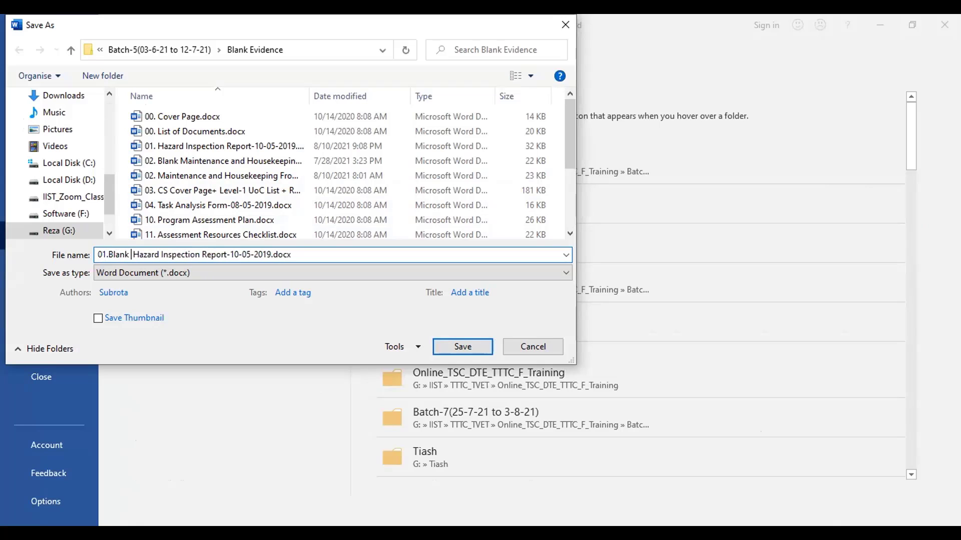
pyautogui.click(452, 347)
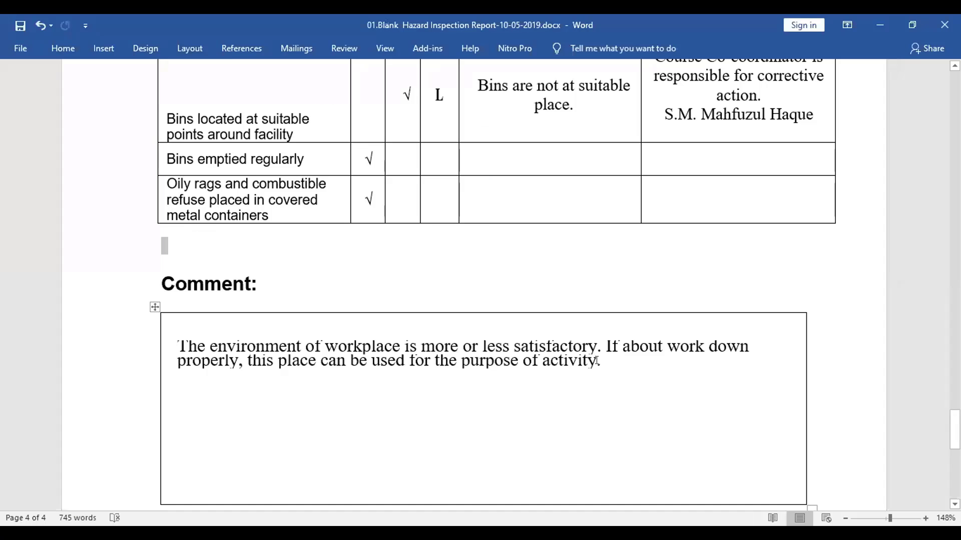
# Delete the comment paragraph and move the bins row's tick to No Risk, removing level L
pyautogui.moveTo(600, 361); pyautogui.dragTo(180, 350)
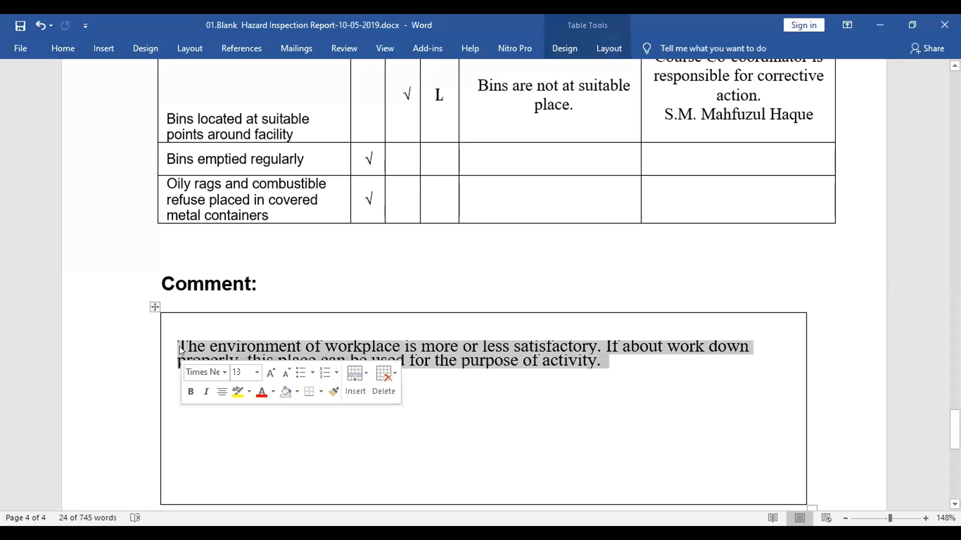
pyautogui.press('Delete')
pyautogui.scroll(4, 390, 295)
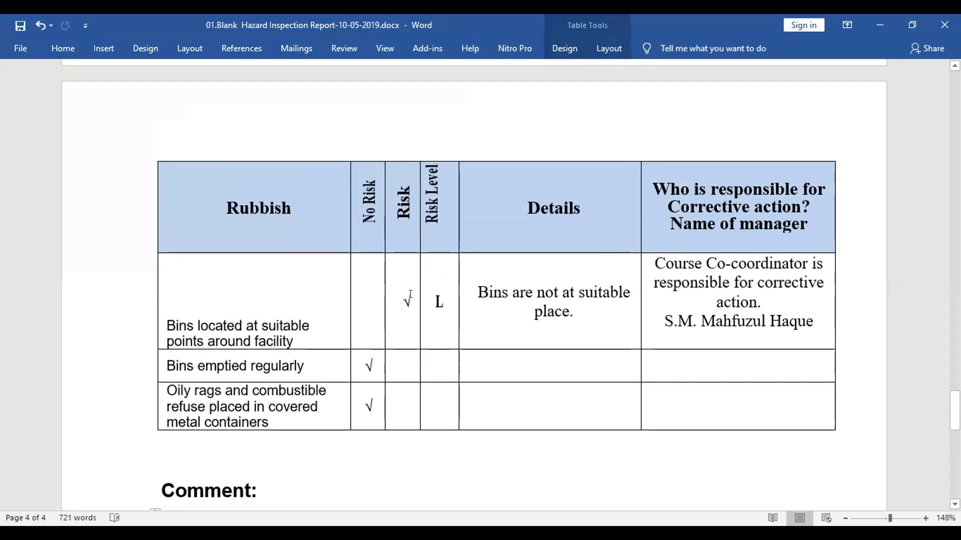
pyautogui.moveTo(410, 295); pyautogui.dragTo(402, 292)
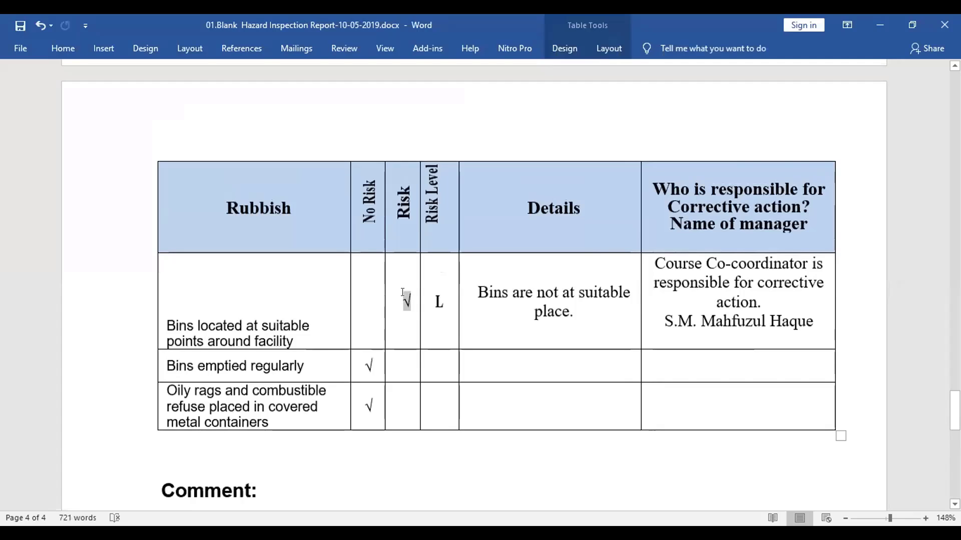
pyautogui.hotkey('ctrl', 'x')
pyautogui.click(359, 295)
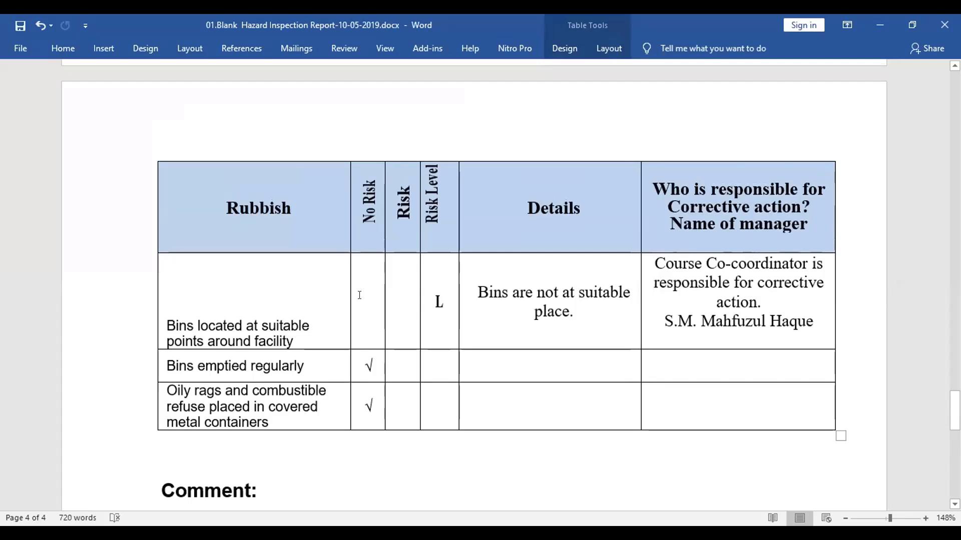
pyautogui.hotkey('ctrl', 'v')
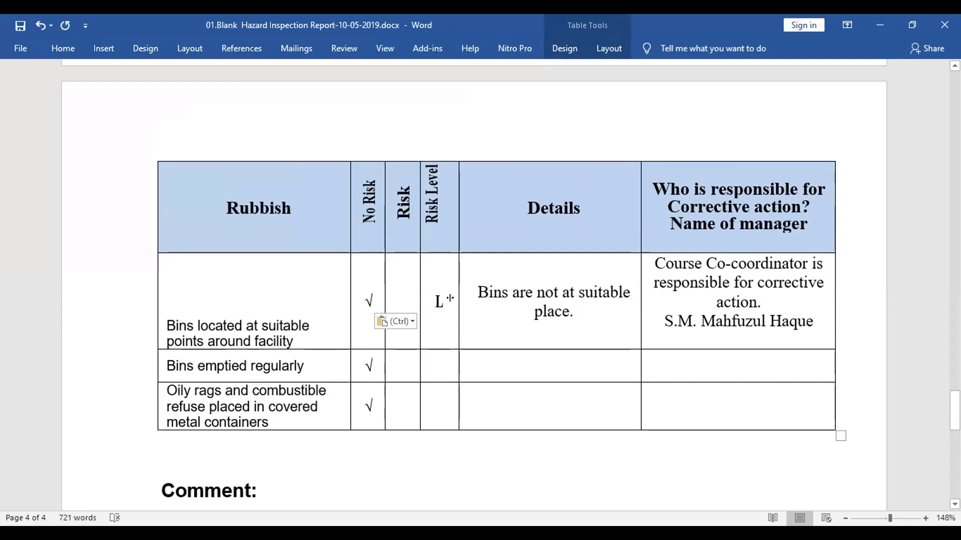
pyautogui.doubleClick(438, 301)
pyautogui.press('Delete')
# Clear the bins row's Details and responsible-person text
pyautogui.moveTo(476, 292); pyautogui.dragTo(568, 312)
pyautogui.press('Delete')
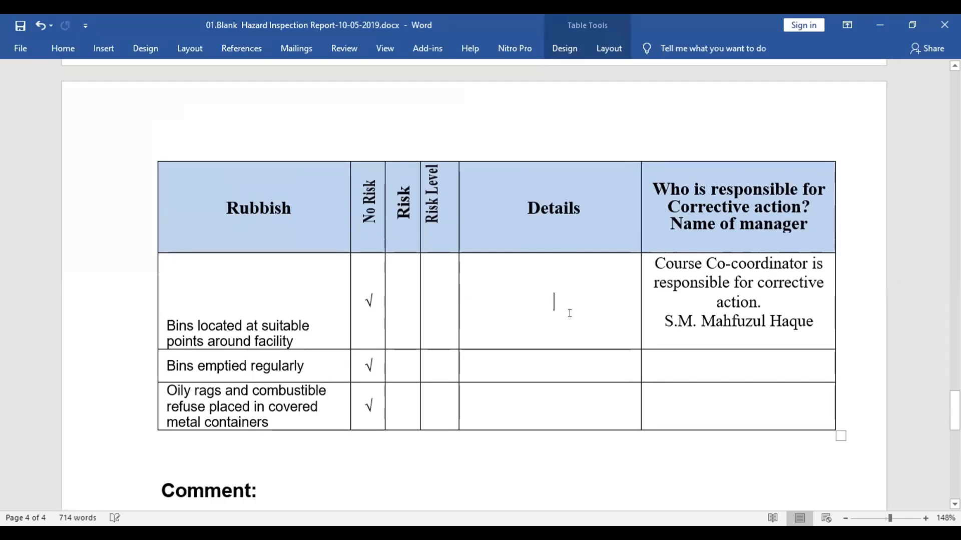
pyautogui.moveTo(821, 323); pyautogui.dragTo(663, 260)
pyautogui.click(663, 260)
pyautogui.moveTo(811, 319); pyautogui.dragTo(648, 261)
pyautogui.press('Delete')
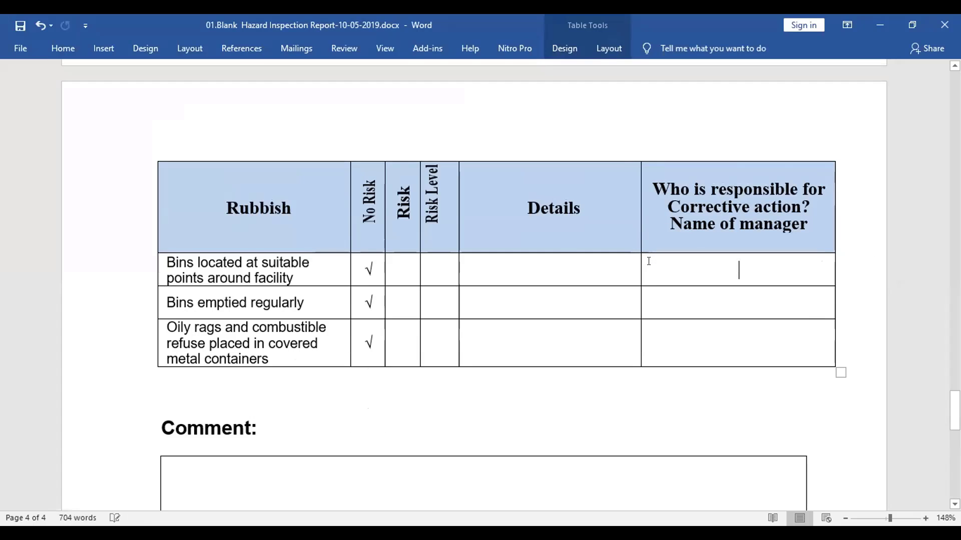
# Move the Emergency numbers row's tick to No Risk and delete its L risk level
pyautogui.scroll(6, 544, 303)
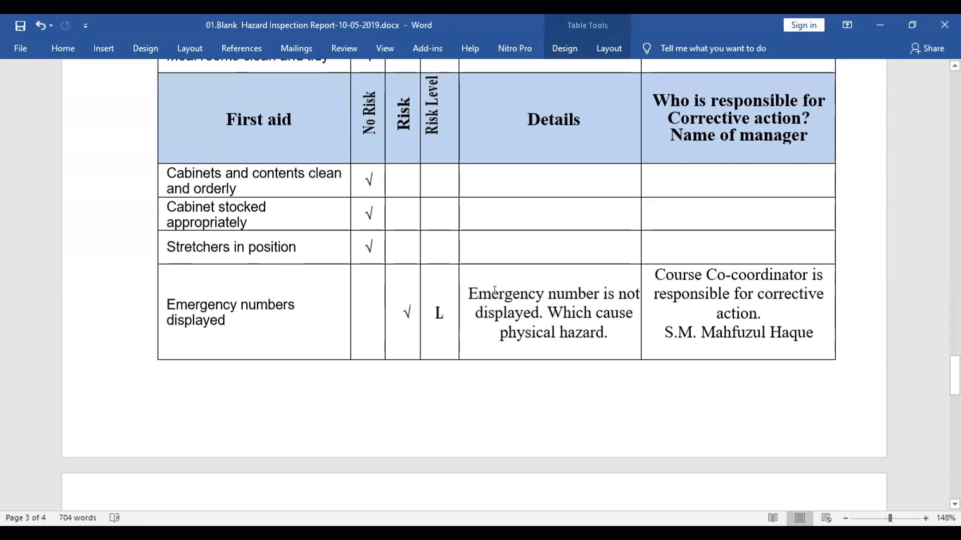
pyautogui.moveTo(410, 304); pyautogui.dragTo(401, 304)
pyautogui.press('Delete')
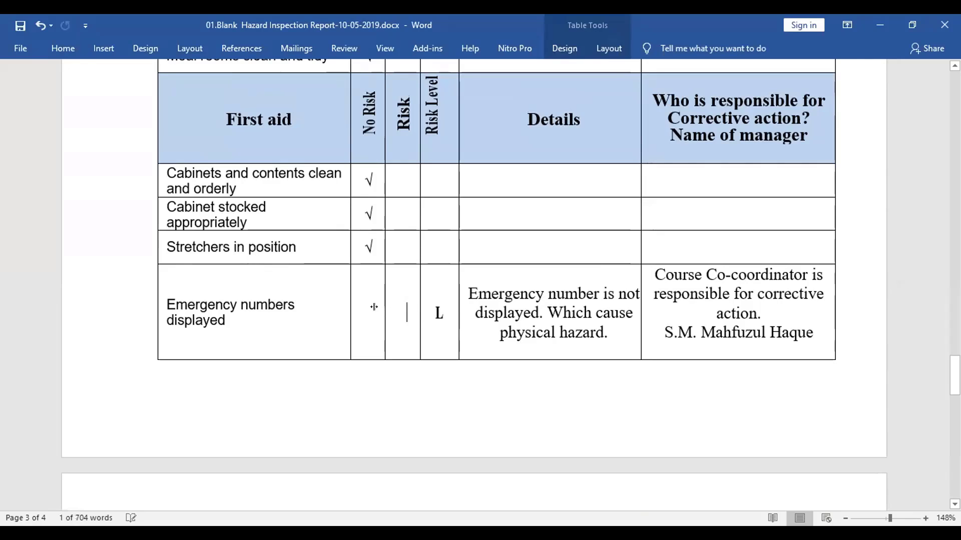
pyautogui.click(365, 307)
pyautogui.hotkey('ctrl', 'v')
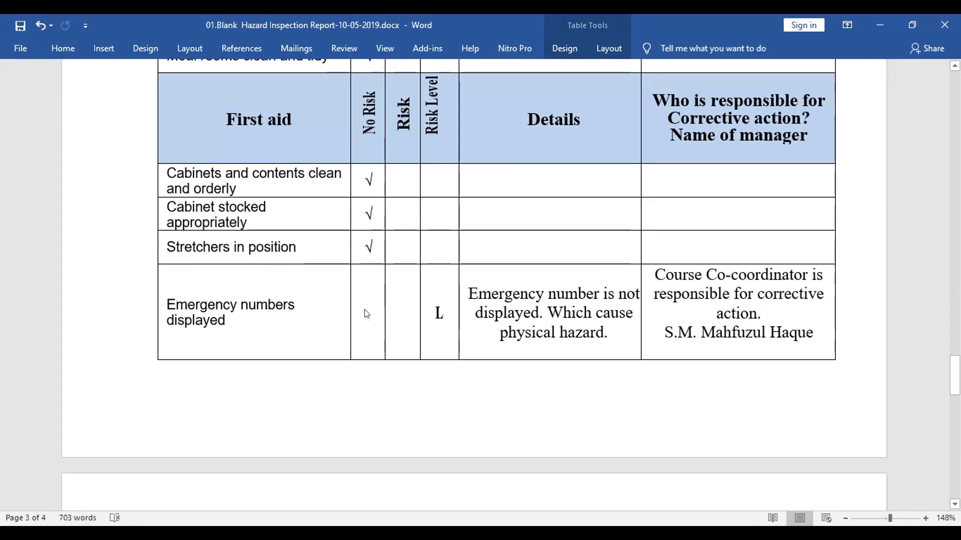
pyautogui.moveTo(445, 306); pyautogui.dragTo(435, 306)
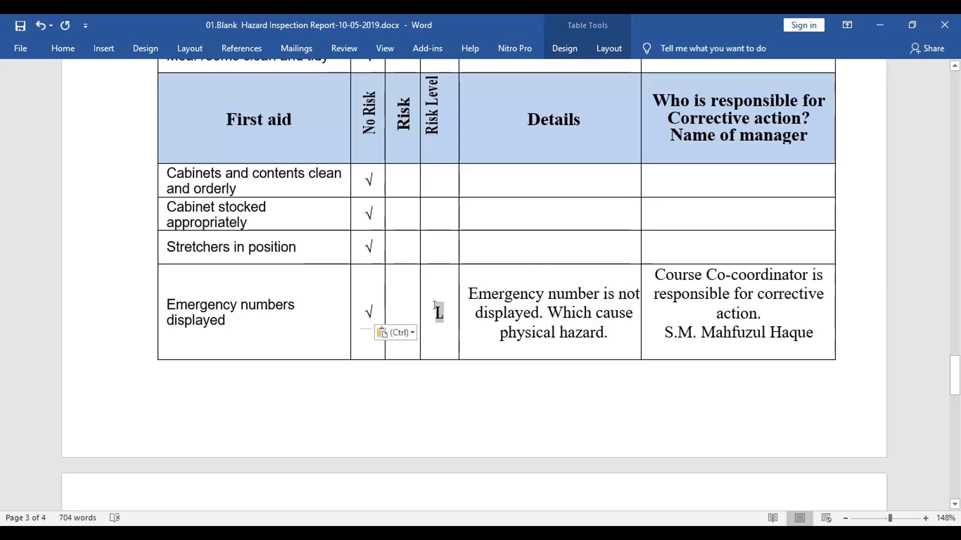
pyautogui.press('Delete')
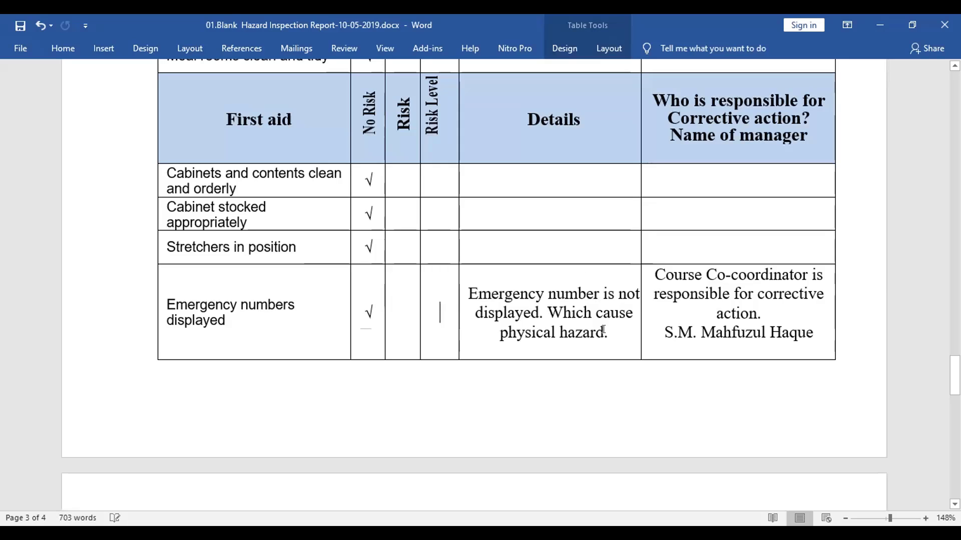
# Clear the Emergency numbers row's Details and responsible-person cells
pyautogui.moveTo(607, 333); pyautogui.dragTo(467, 293)
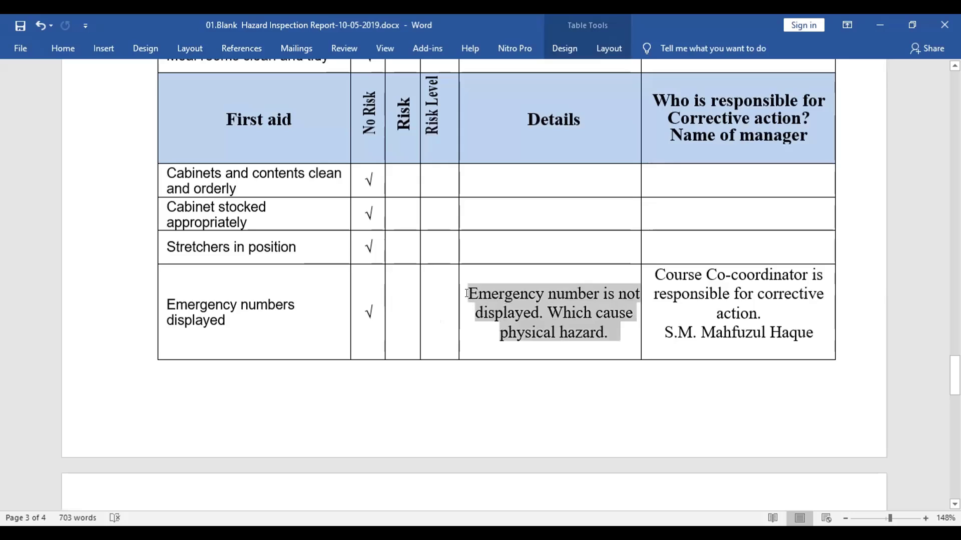
pyautogui.click(467, 294)
pyautogui.hotkey('ctrl', 'l')
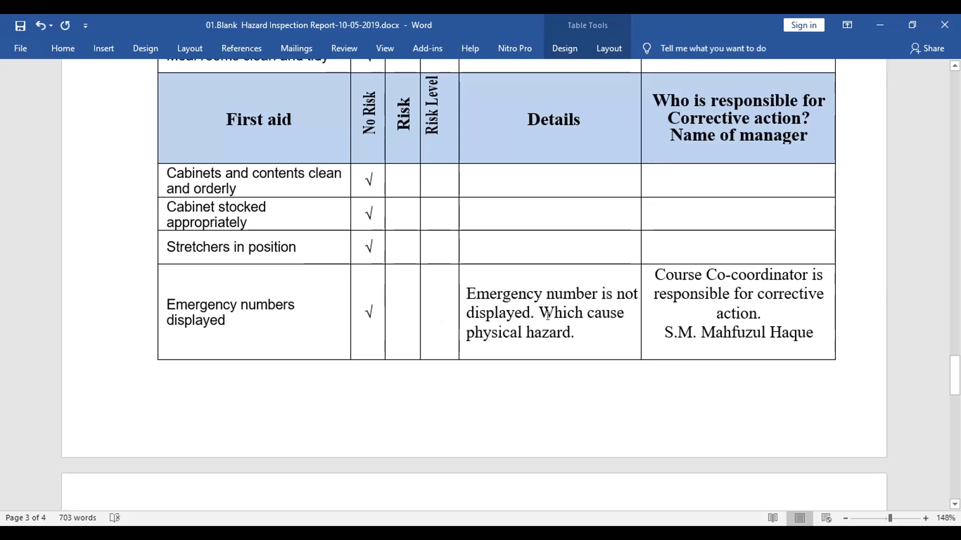
pyautogui.moveTo(574, 335); pyautogui.dragTo(491, 294)
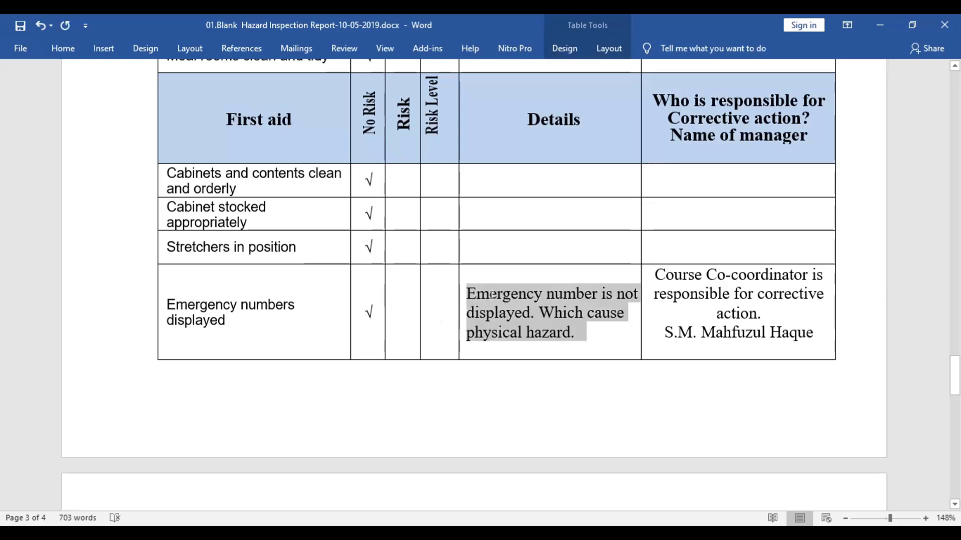
pyautogui.click(492, 295)
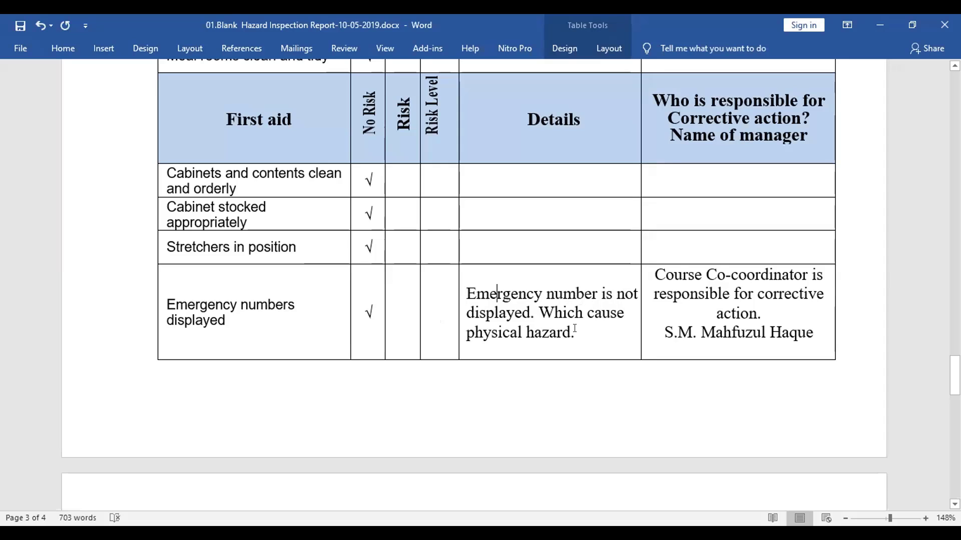
pyautogui.moveTo(578, 328); pyautogui.dragTo(465, 297)
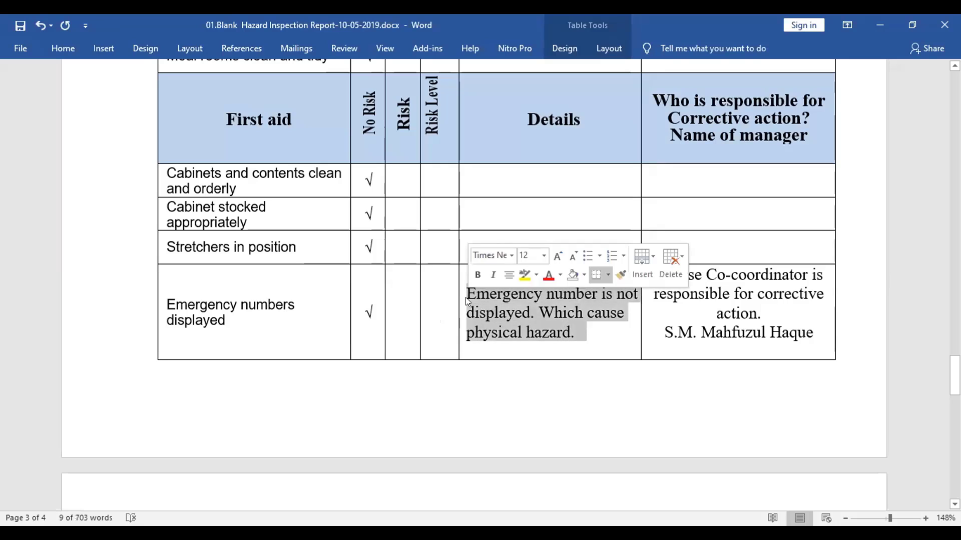
pyautogui.press('Delete')
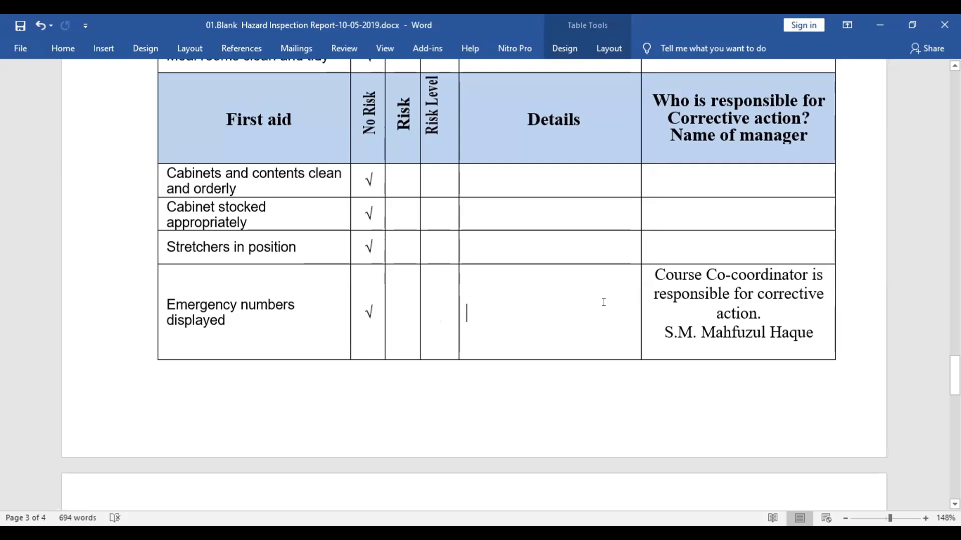
pyautogui.moveTo(814, 331); pyautogui.dragTo(654, 277)
pyautogui.press('Delete')
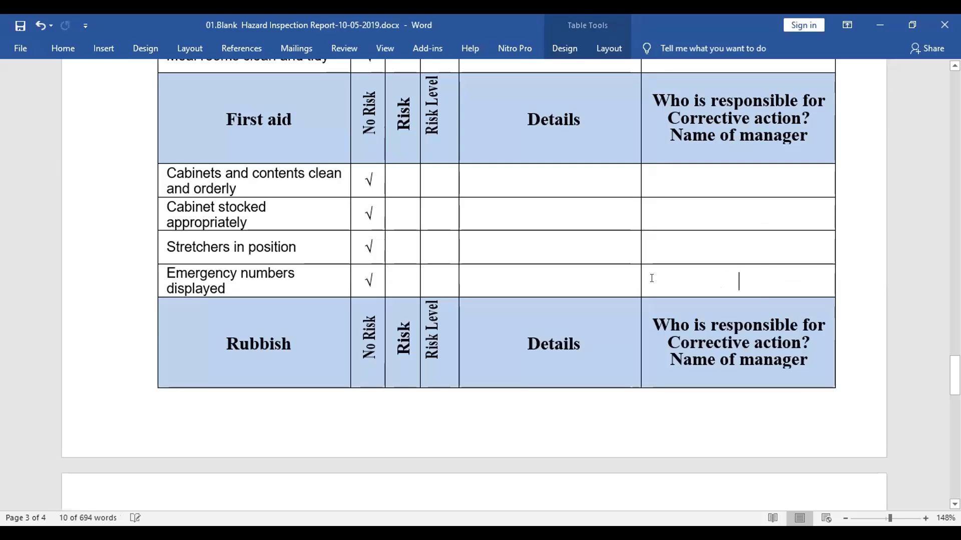
pyautogui.scroll(5, 547, 249)
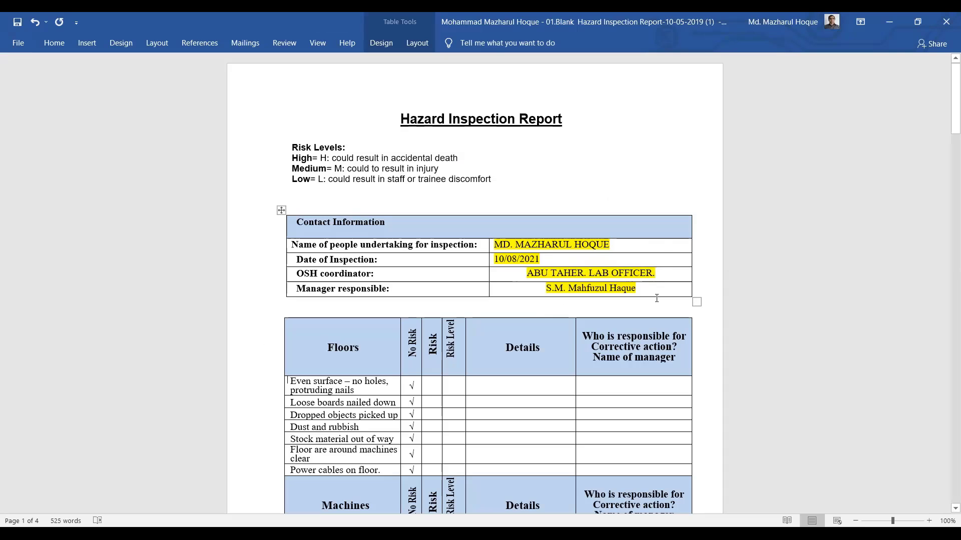
# Replace the manager's name with 'Chairman, Department of applied Chemistry & Chemical Engineering.', fixing 'Depeartment'
pyautogui.press('BackSpace')
pyautogui.press('BackSpace')
pyautogui.press('BackSpace')
pyautogui.press('BackSpace')
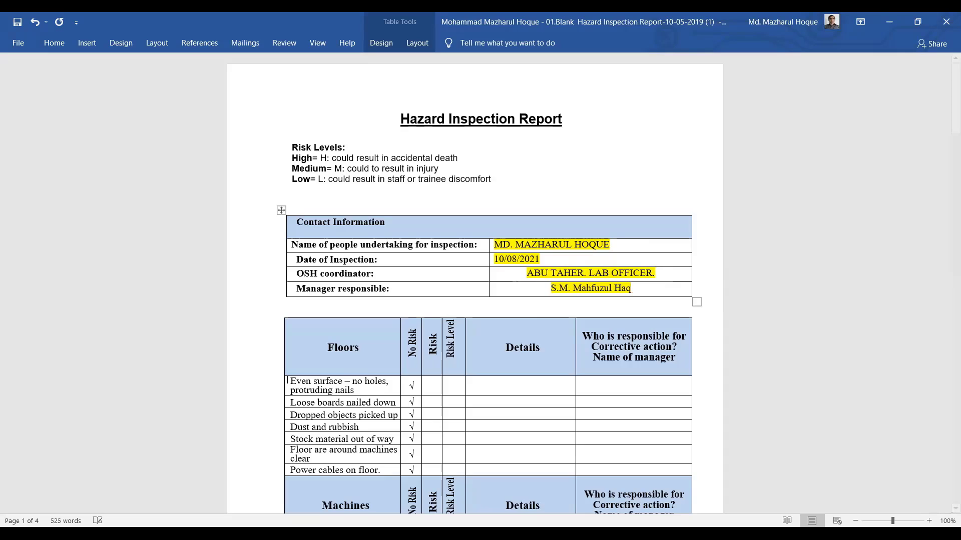
pyautogui.press('BackSpace')
pyautogui.press('BackSpace')
pyautogui.press('BackSpace')
pyautogui.press('BackSpace')
pyautogui.press('BackSpace')
pyautogui.press('BackSpace')
pyautogui.press('BackSpace')
pyautogui.press('BackSpace')
pyautogui.press('BackSpace')
pyautogui.press('BackSpace')
pyautogui.press('BackSpace')
pyautogui.press('BackSpace')
pyautogui.press('BackSpace')
pyautogui.press('BackSpace')
pyautogui.press('BackSpace')
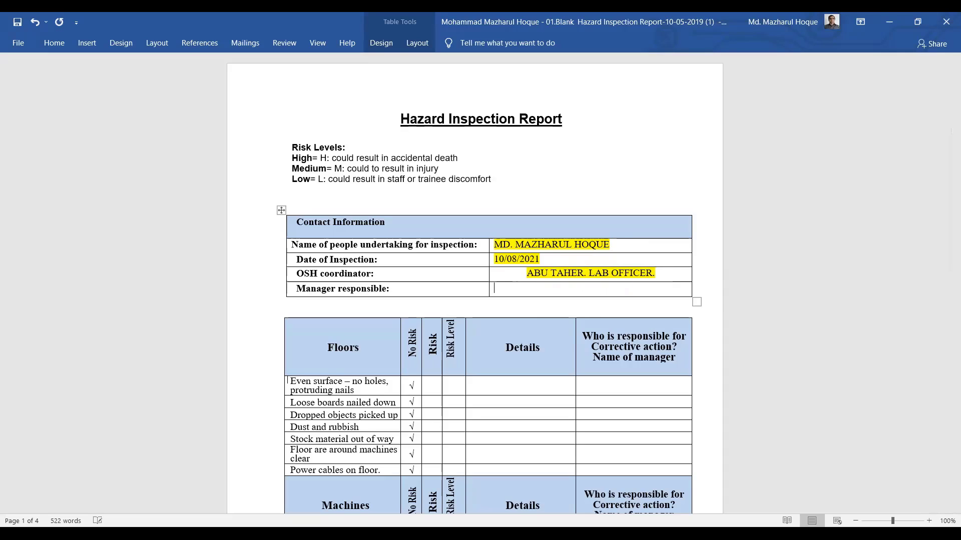
pyautogui.write('Chai')
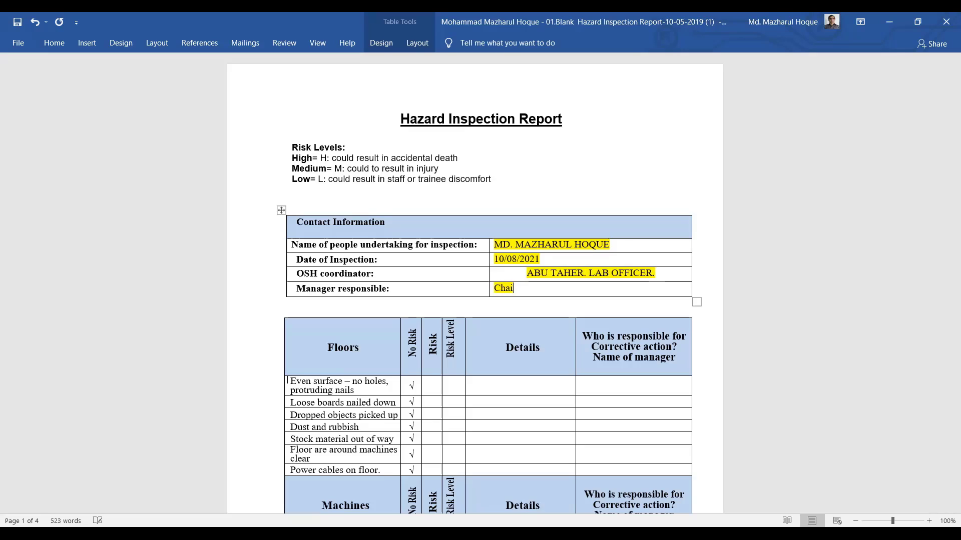
pyautogui.write('rman, Depeart')
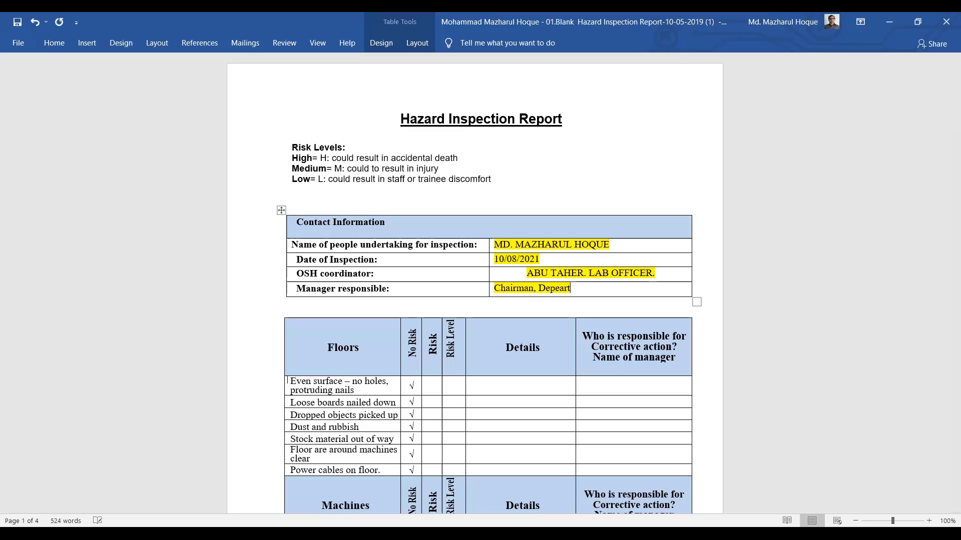
pyautogui.write('ment of applie')
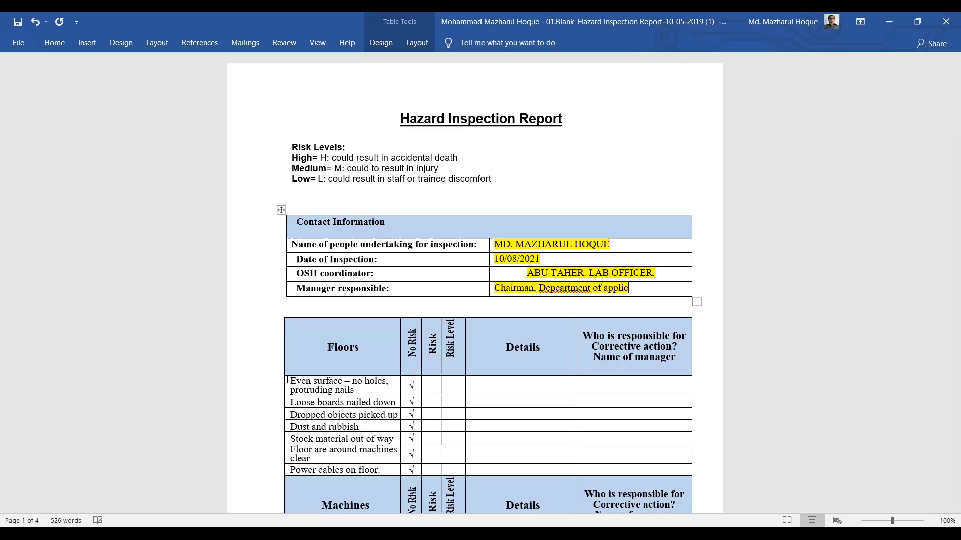
pyautogui.write('d Chemistry')
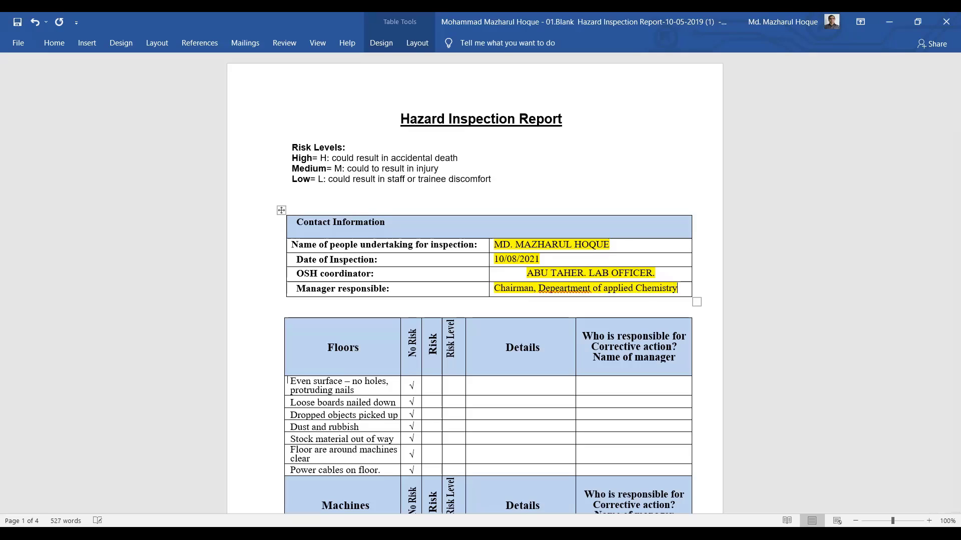
pyautogui.write(' & Chemic')
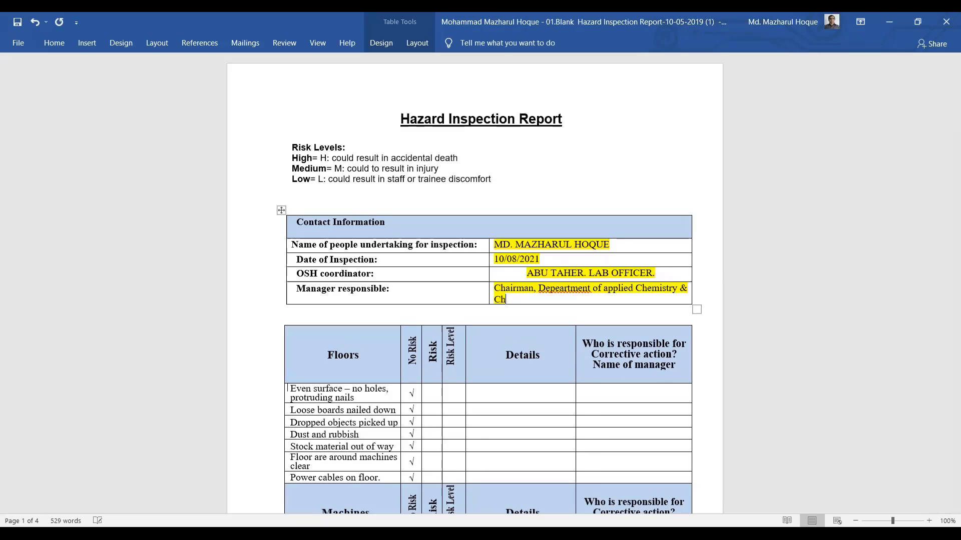
pyautogui.write('al Engineer')
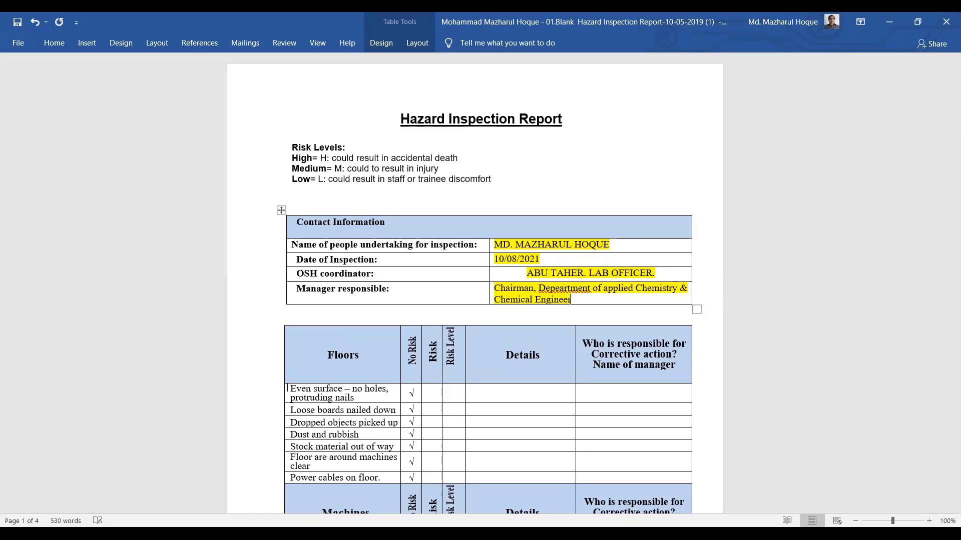
pyautogui.write('ing.')
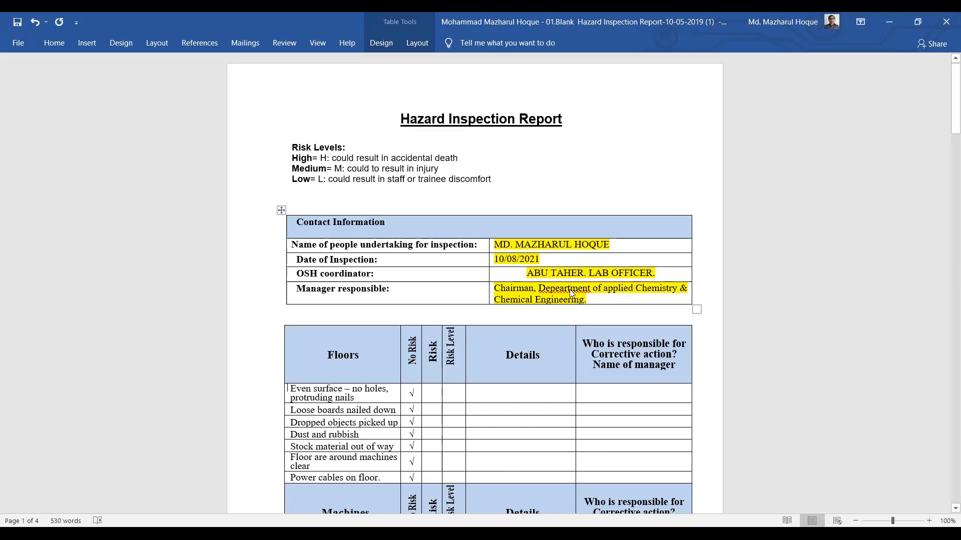
pyautogui.rightClick(569, 290)
pyautogui.click(548, 299)
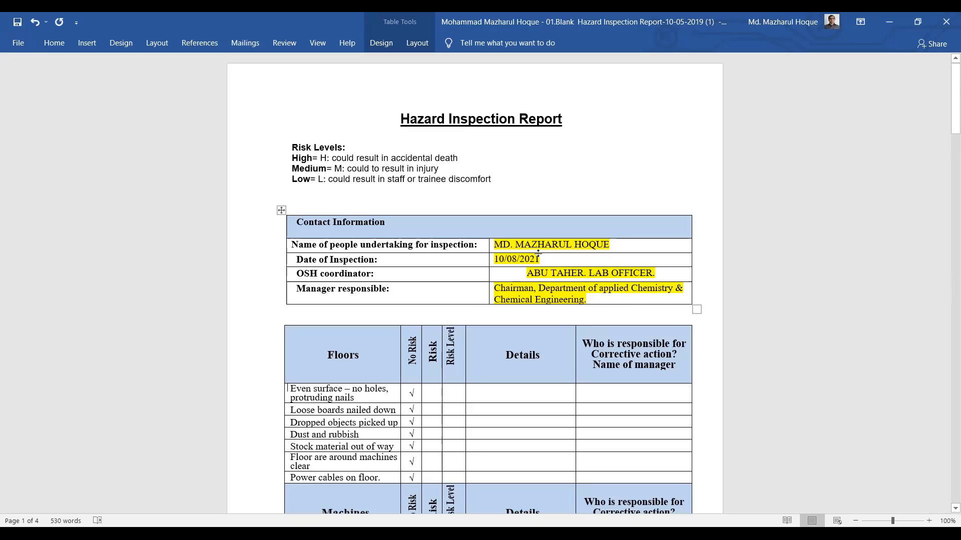
pyautogui.click(546, 288)
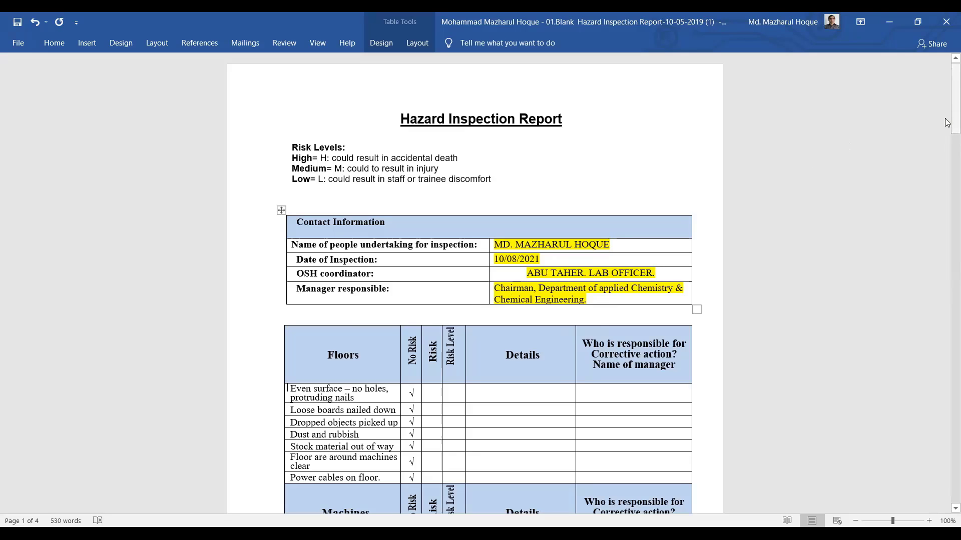
# Move the Power cables on floor tick from No Risk to Risk, then go to its Risk Level cell
pyautogui.moveTo(954, 131); pyautogui.dragTo(942, 117)
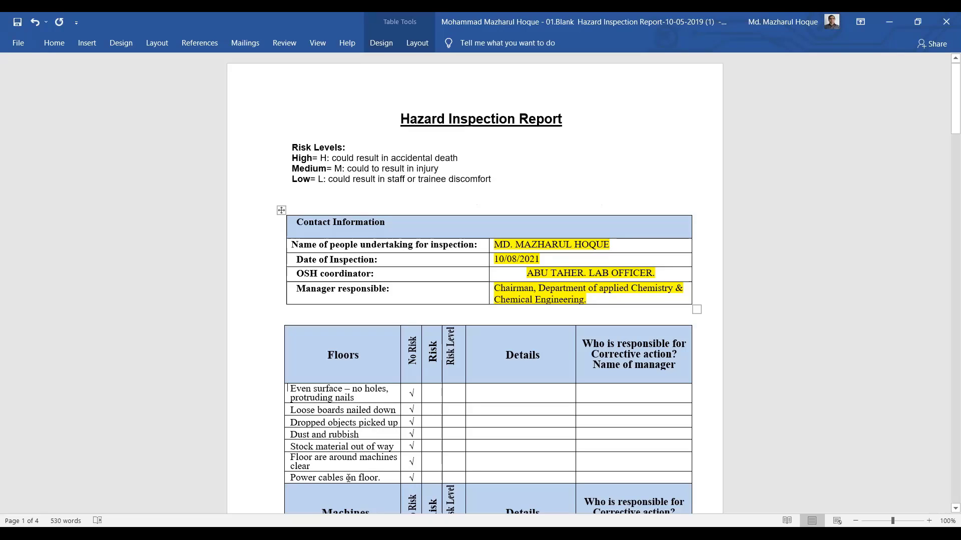
pyautogui.click(411, 477)
pyautogui.write('√')
pyautogui.hotkey('shift', 'F10')
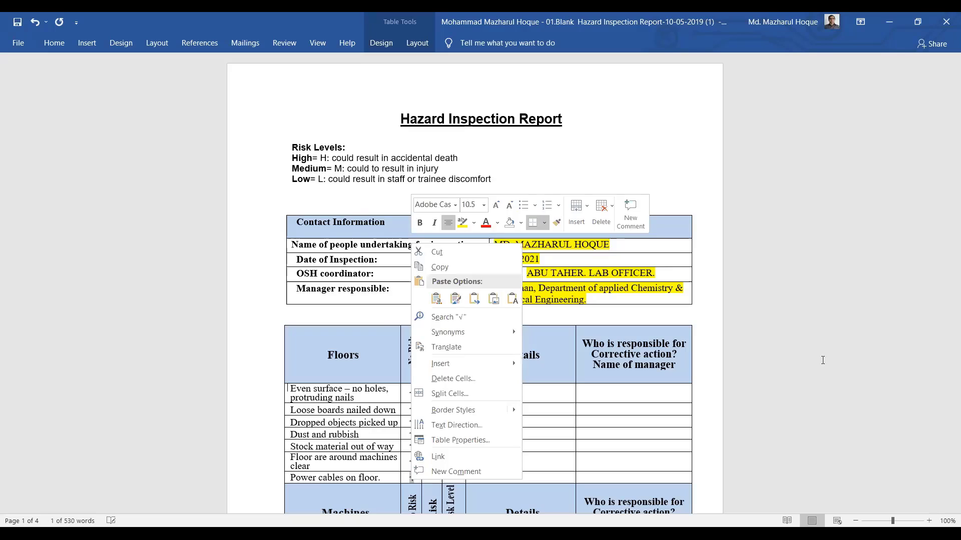
pyautogui.press('Escape')
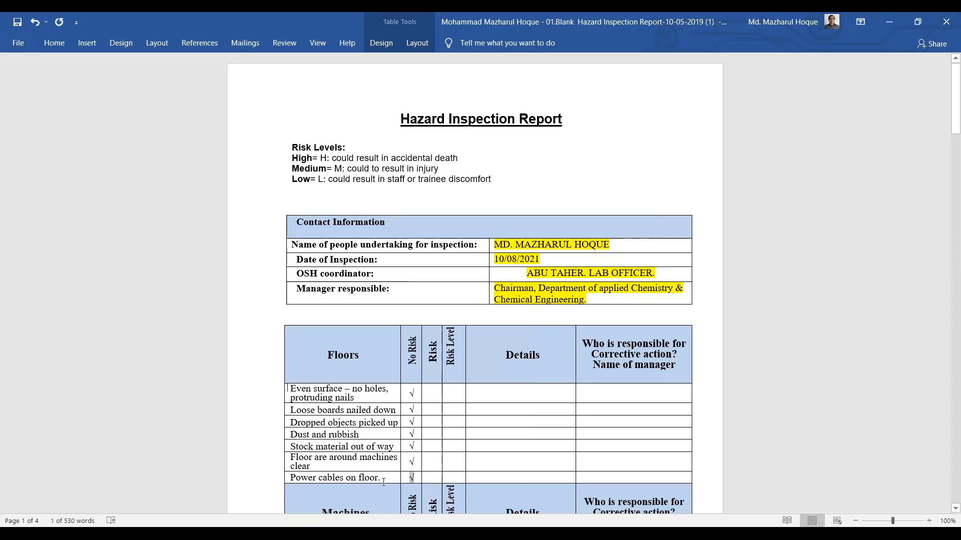
pyautogui.rightClick(412, 480)
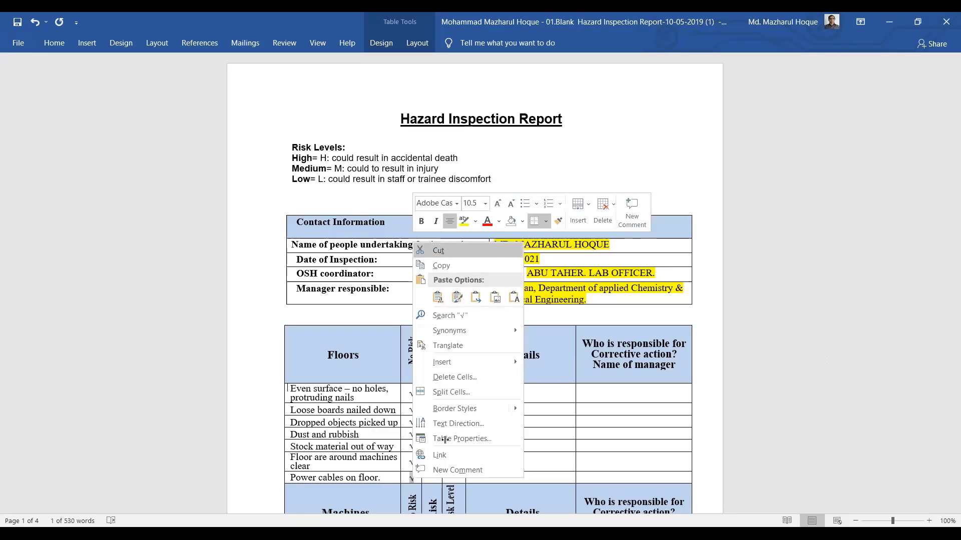
pyautogui.click(443, 252)
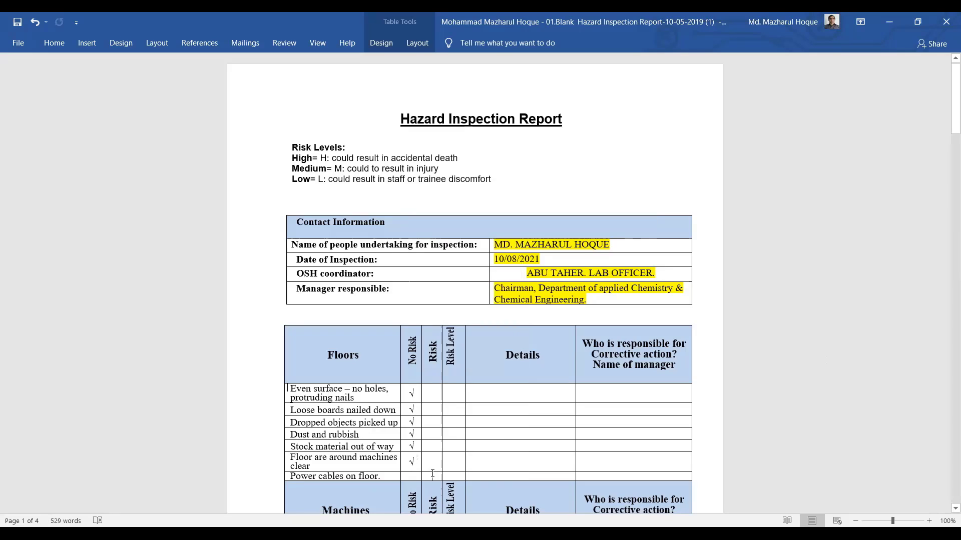
pyautogui.click(434, 475)
pyautogui.write('√')
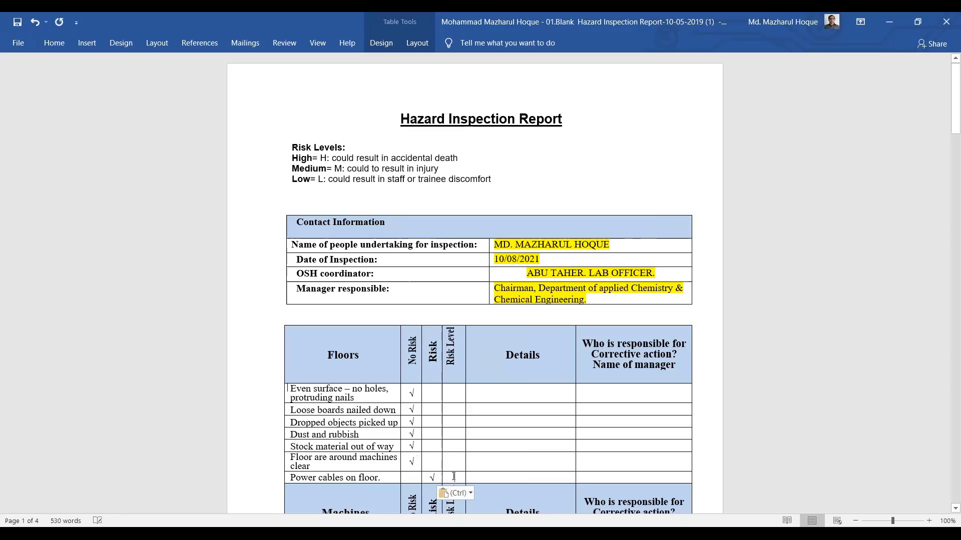
pyautogui.click(454, 477)
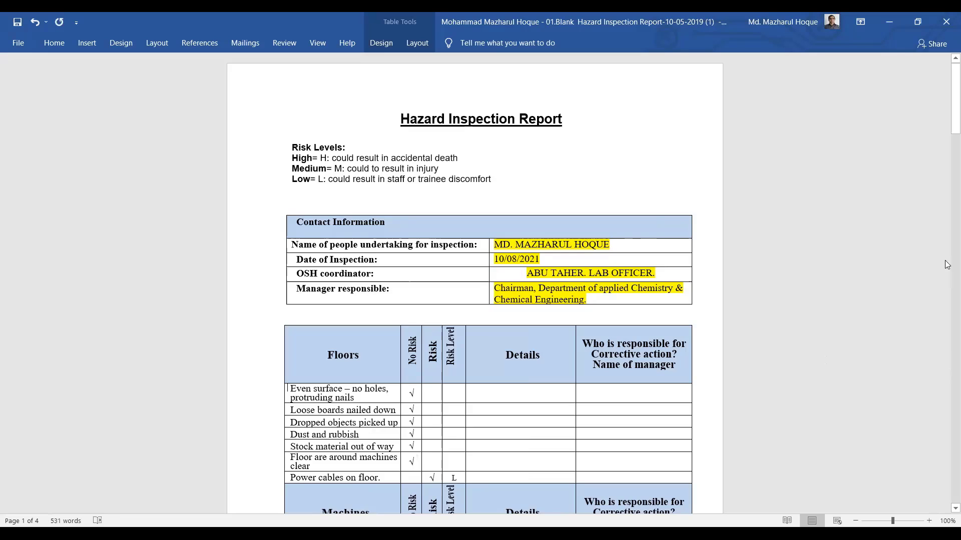
pyautogui.moveTo(948, 123); pyautogui.dragTo(947, 153)
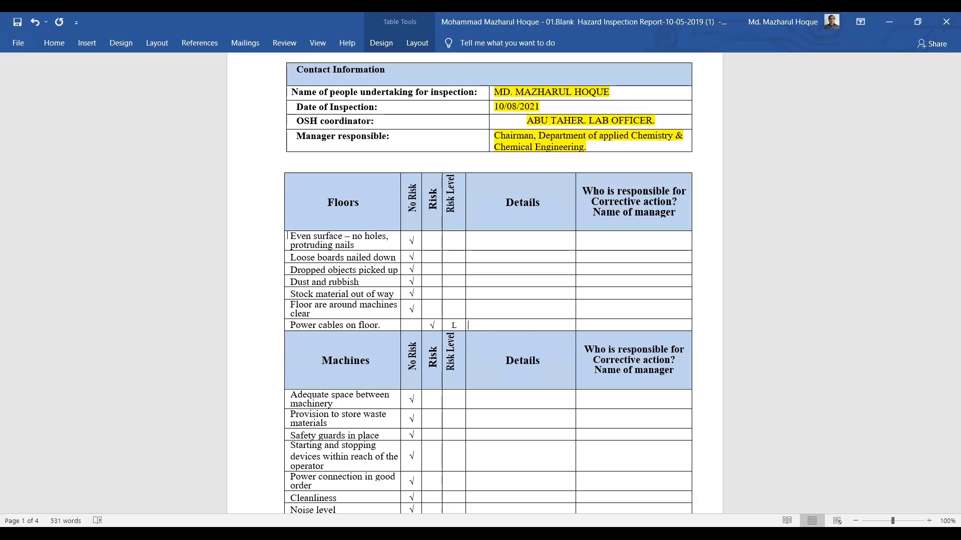
# Enter 'Not properly placed' in the Details cell of the Power cables on floor row
pyautogui.click(493, 330)
pyautogui.write('Not properly place')
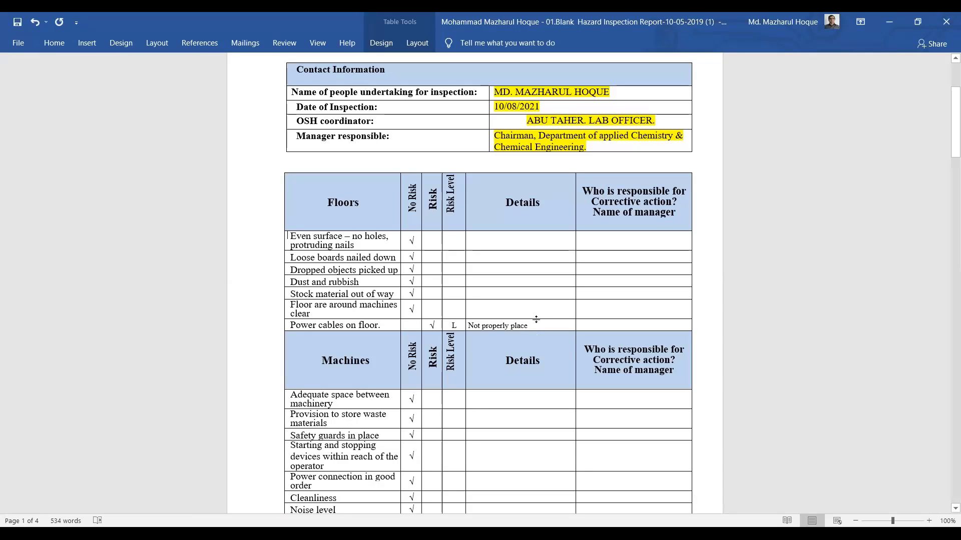
pyautogui.write('d')
pyautogui.moveTo(947, 118); pyautogui.dragTo(947, 103)
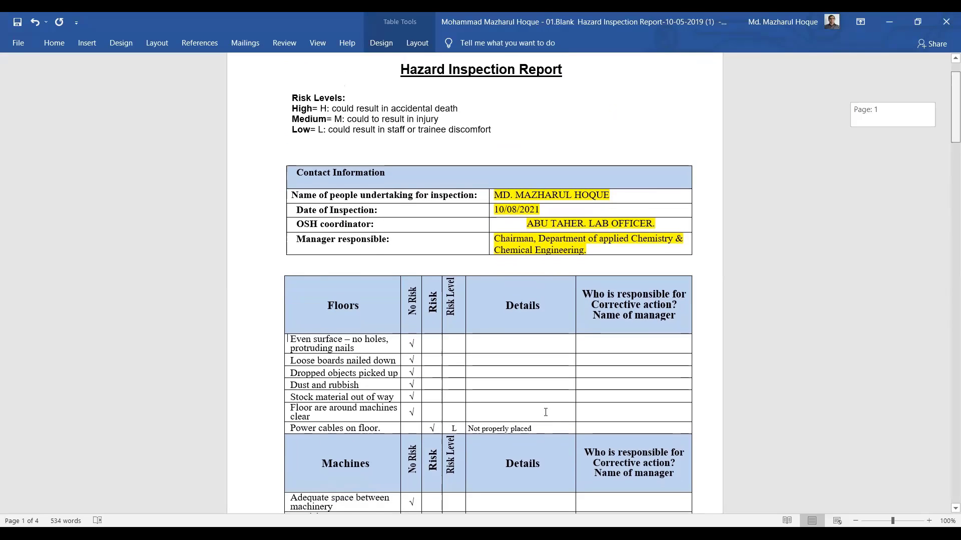
# Correct the Power cables Details text to read 'Not properly placed cables'
pyautogui.scroll(-3, 543, 395)
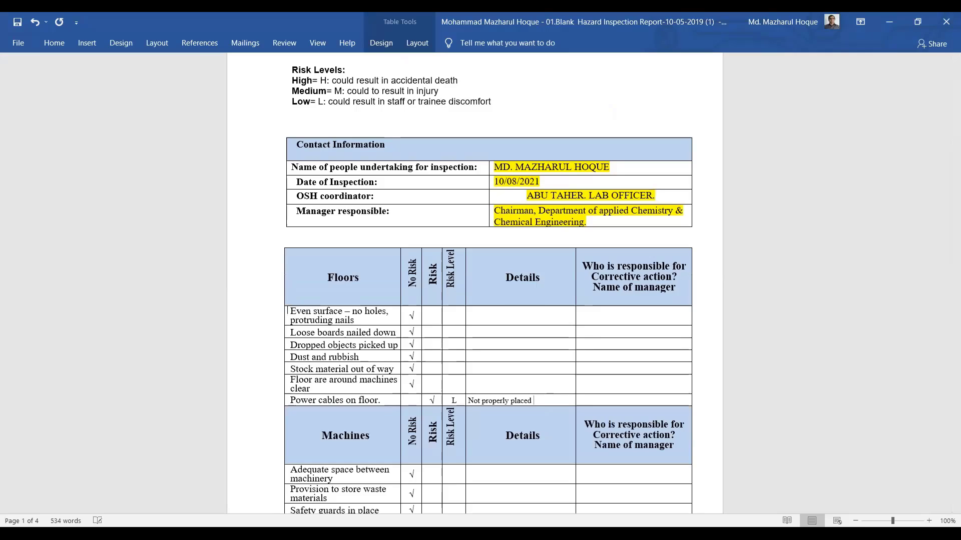
pyautogui.write('the')
pyautogui.write(' c')
pyautogui.press('BackSpace')
pyautogui.press('BackSpace')
pyautogui.write('cables')
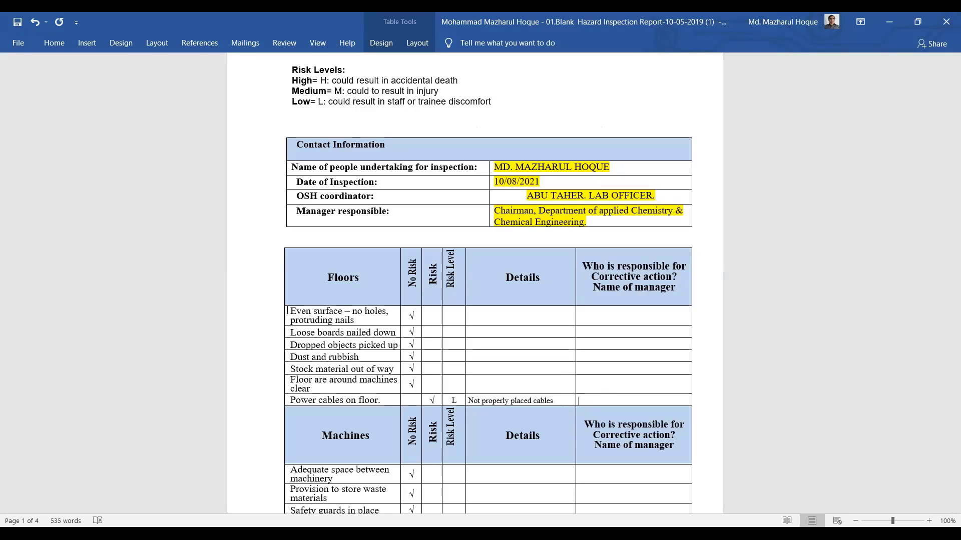
# Type 'Responsible person:' and the start of the coordinator's name in the responsible cell
pyautogui.write('Re')
pyautogui.write('sponsible person')
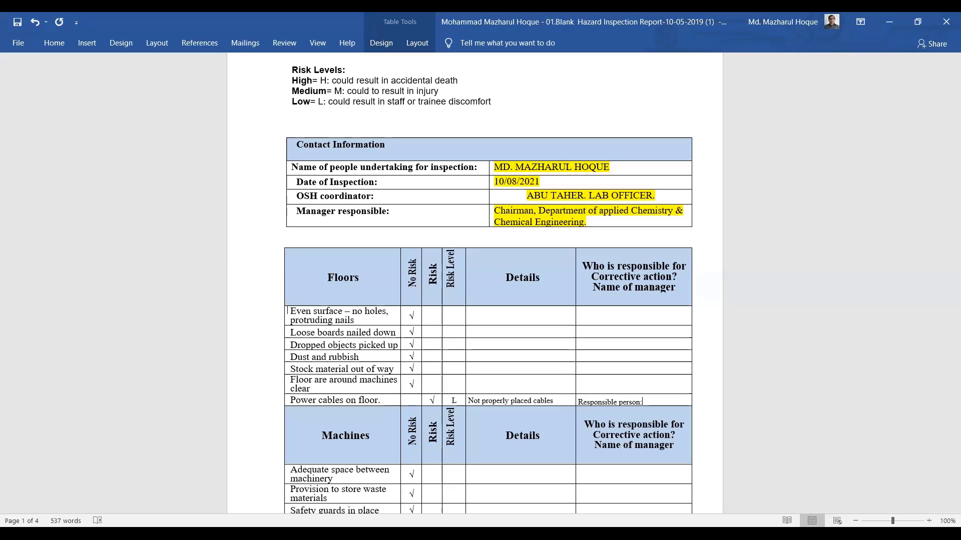
pyautogui.write(': Abu')
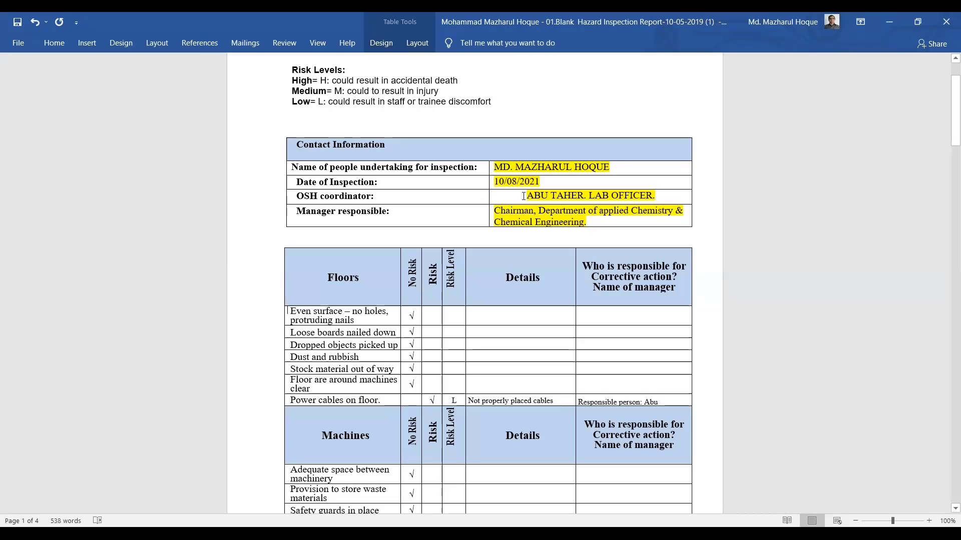
# Change the OSH coordinator's name highlight in the contact table to turquoise
pyautogui.moveTo(526, 195); pyautogui.dragTo(656, 200)
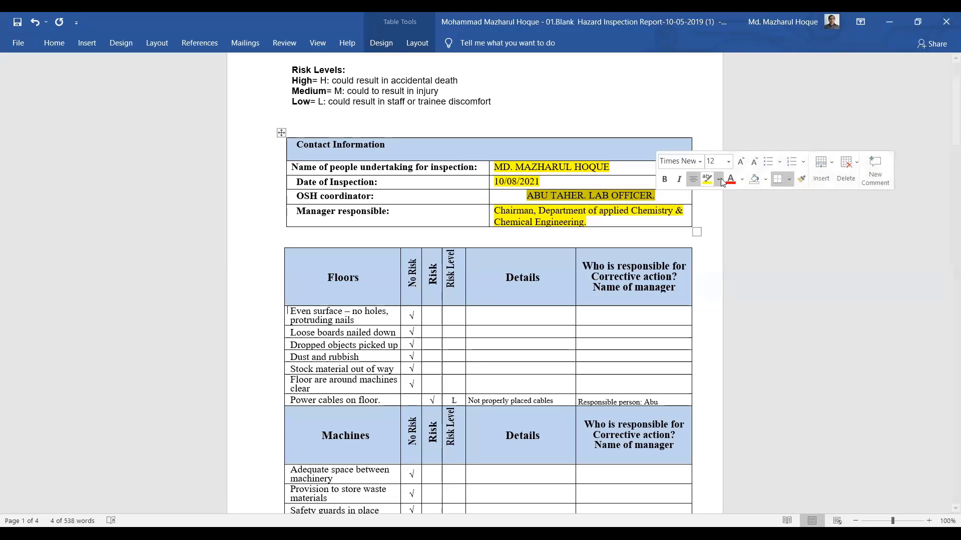
pyautogui.click(719, 179)
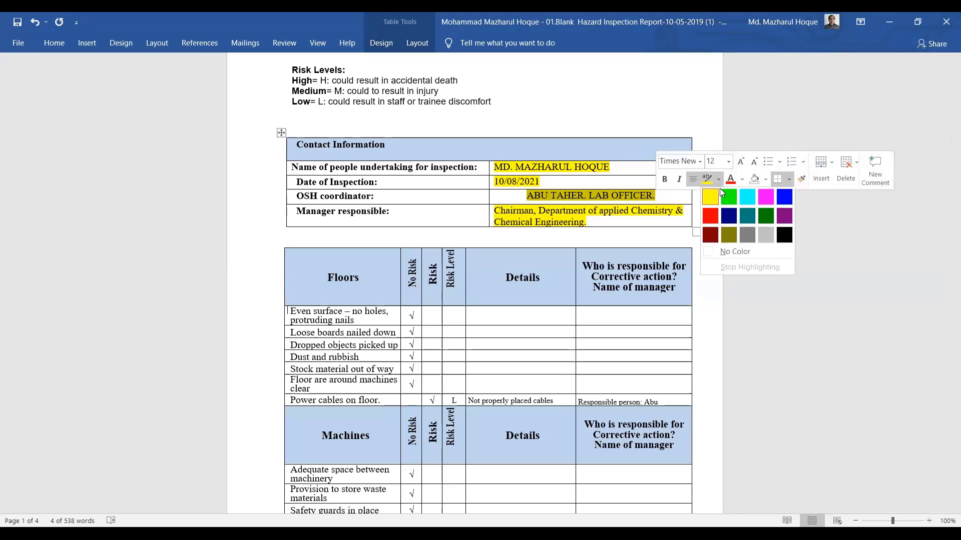
pyautogui.click(745, 199)
pyautogui.click(605, 195)
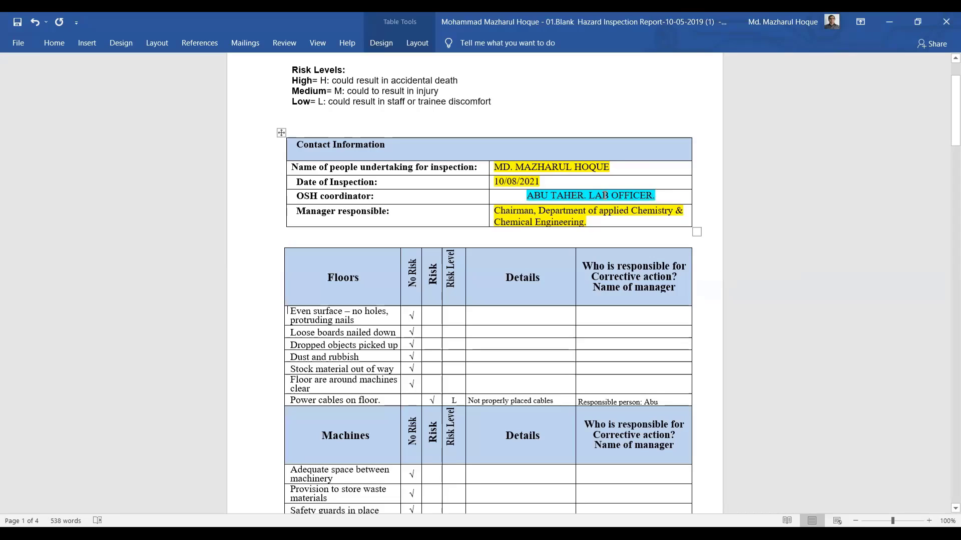
pyautogui.rightClick(605, 195)
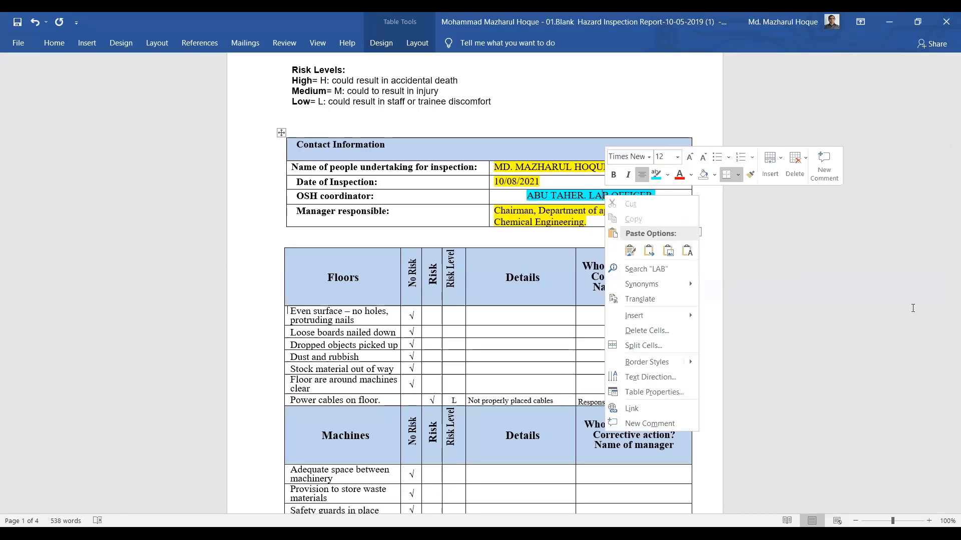
pyautogui.press('Escape')
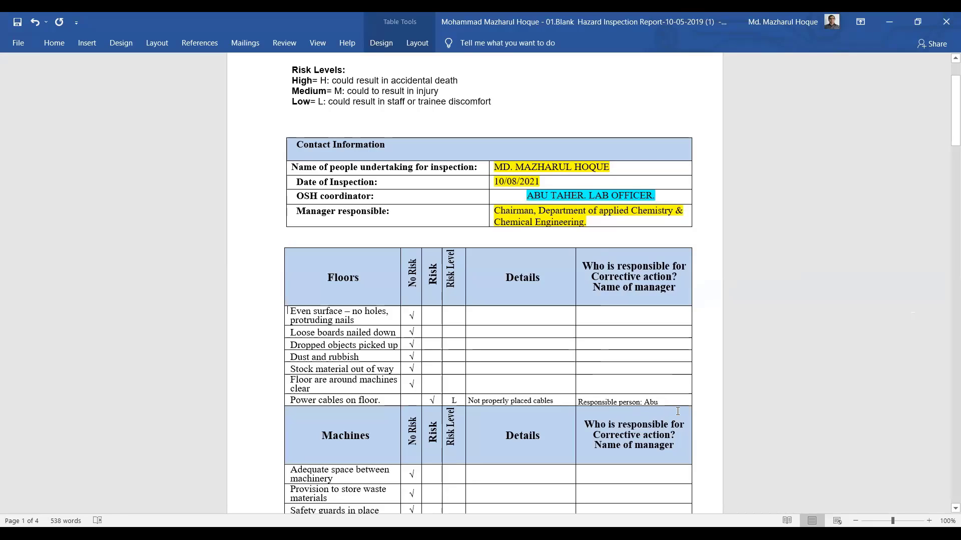
# Remove the partly typed name and the accidental paste, leaving just 'Responsible person:'
pyautogui.press('BackSpace')
pyautogui.press('BackSpace')
pyautogui.press('BackSpace')
pyautogui.hotkey('ctrl', 'v')
pyautogui.write('√')
pyautogui.hotkey('ctrl', 'z')
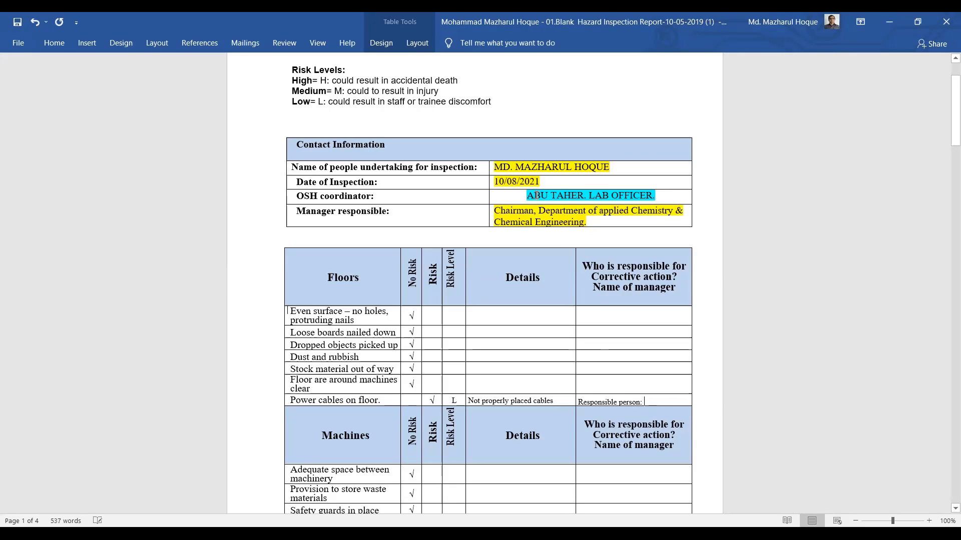
# Paste the OSH coordinator's name and title after 'Responsible person:' in the Power cables row
pyautogui.rightClick(567, 222)
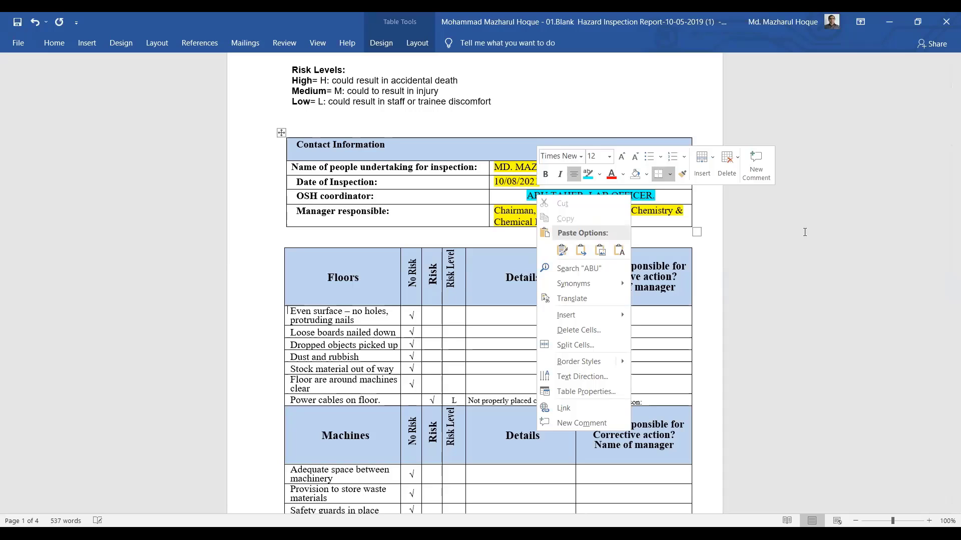
pyautogui.click(524, 197)
pyautogui.moveTo(523, 196); pyautogui.dragTo(655, 196)
pyautogui.hotkey('ctrl', 'c')
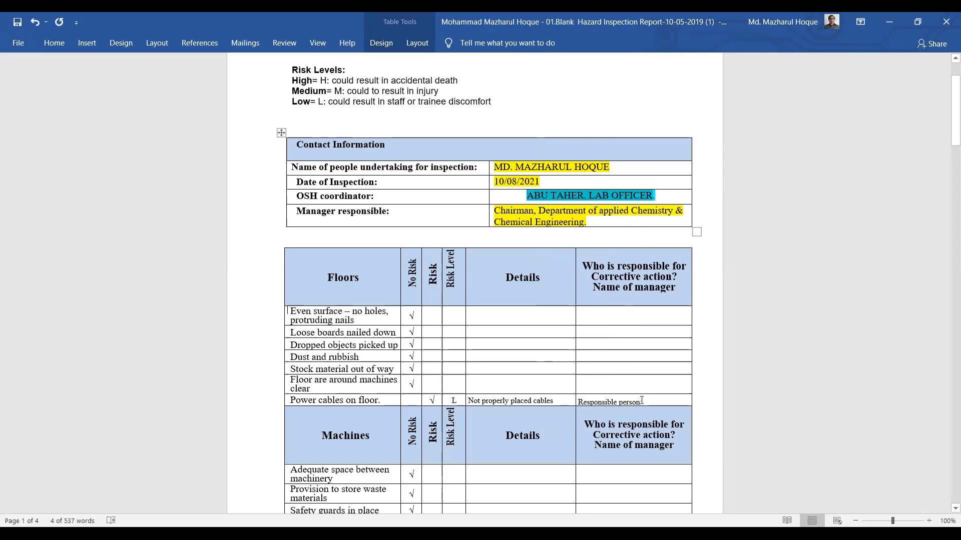
pyautogui.click(648, 401)
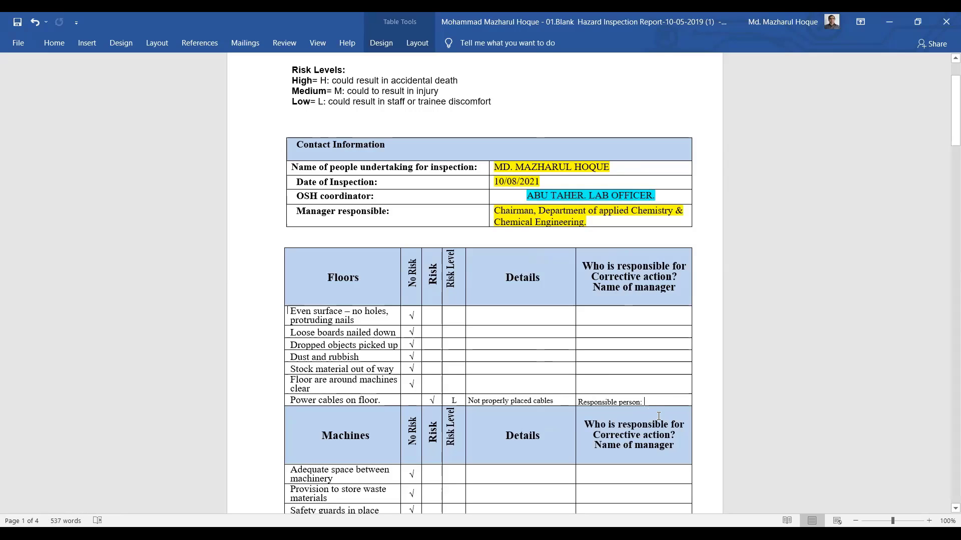
pyautogui.hotkey('ctrl', 'v')
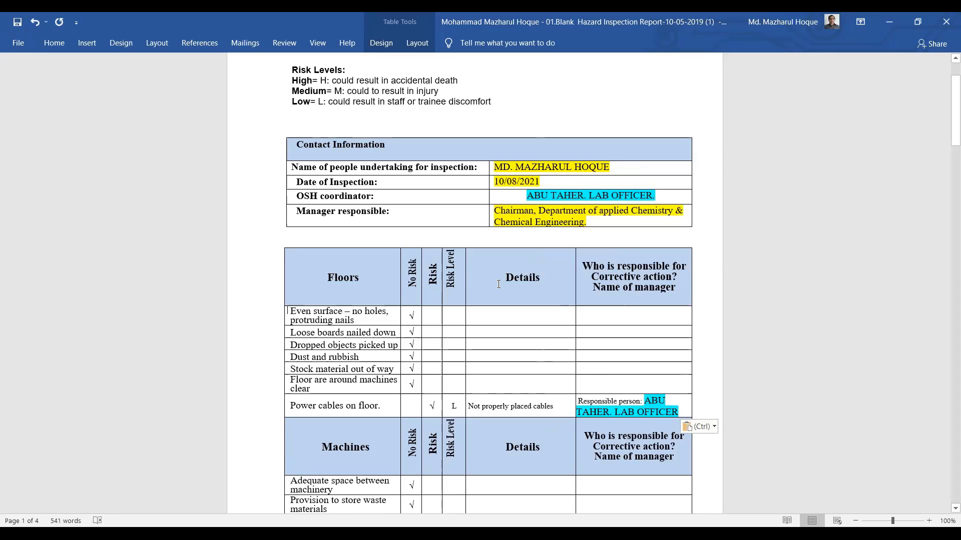
# Replace 'LAB OFFICER' with 'OSH coordinator' without a colon, and move the name to its own line
pyautogui.moveTo(296, 195); pyautogui.dragTo(351, 198)
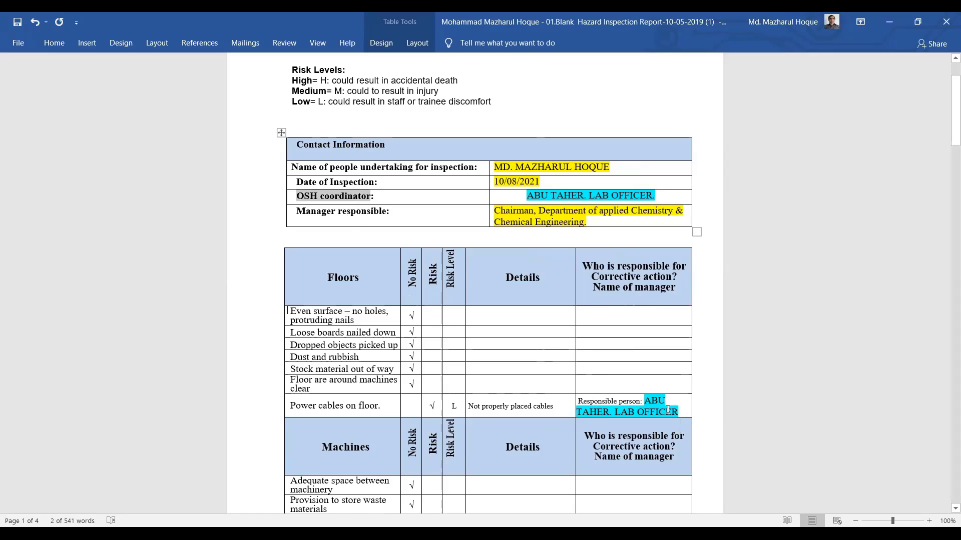
pyautogui.click(684, 410)
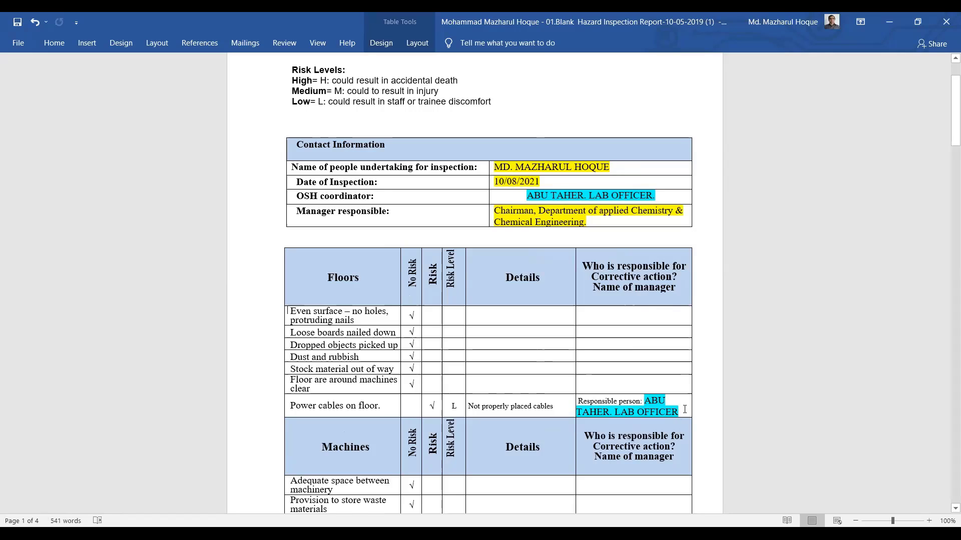
pyautogui.press('BackSpace')
pyautogui.press('BackSpace')
pyautogui.press('BackSpace')
pyautogui.press('BackSpace')
pyautogui.press('BackSpace')
pyautogui.press('BackSpace')
pyautogui.press('BackSpace')
pyautogui.press('BackSpace')
pyautogui.press('BackSpace')
pyautogui.press('BackSpace')
pyautogui.press('BackSpace')
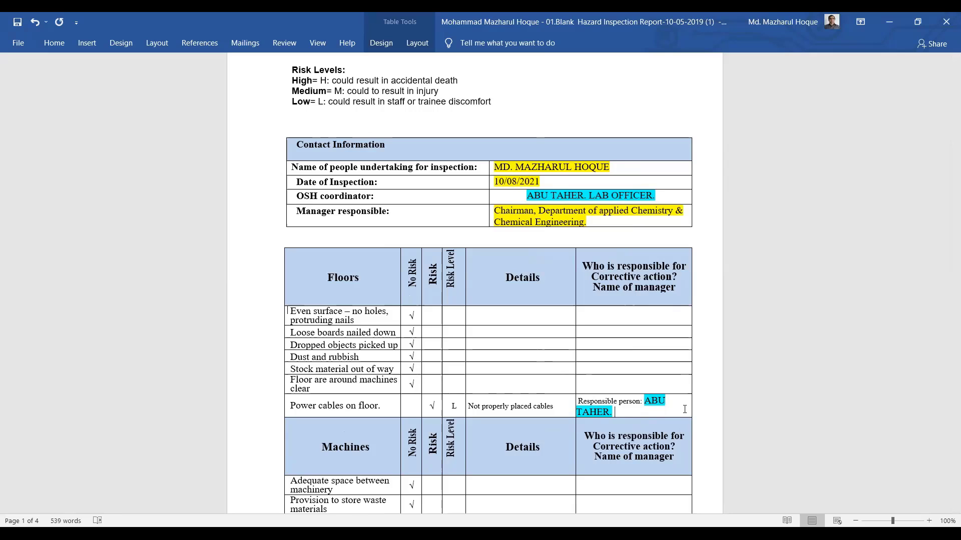
pyautogui.write('OSH coordinator:')
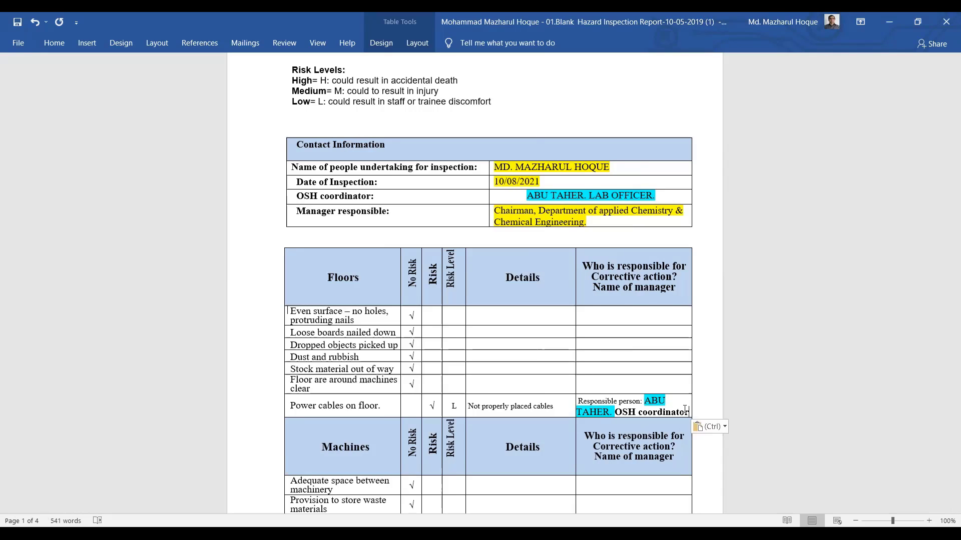
pyautogui.press('BackSpace')
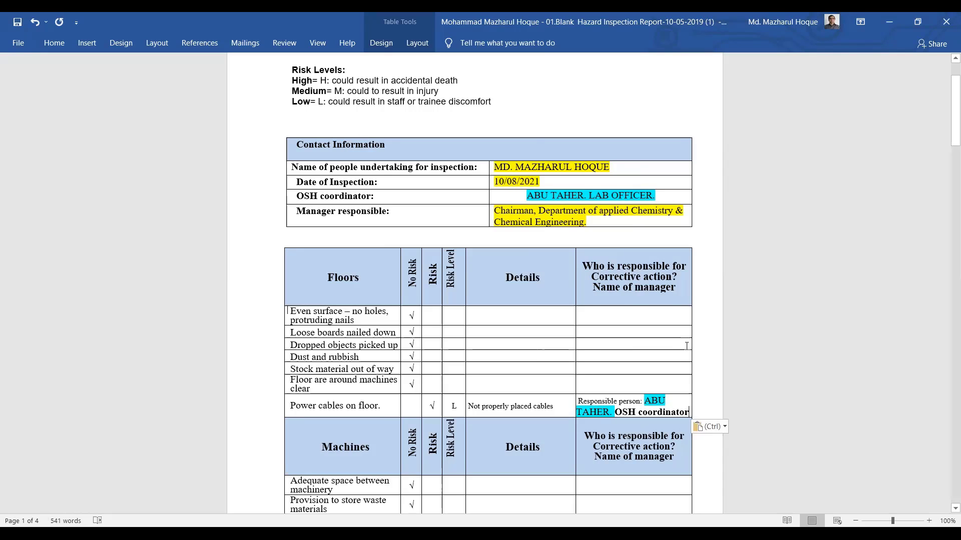
pyautogui.click(645, 402)
pyautogui.press('Return')
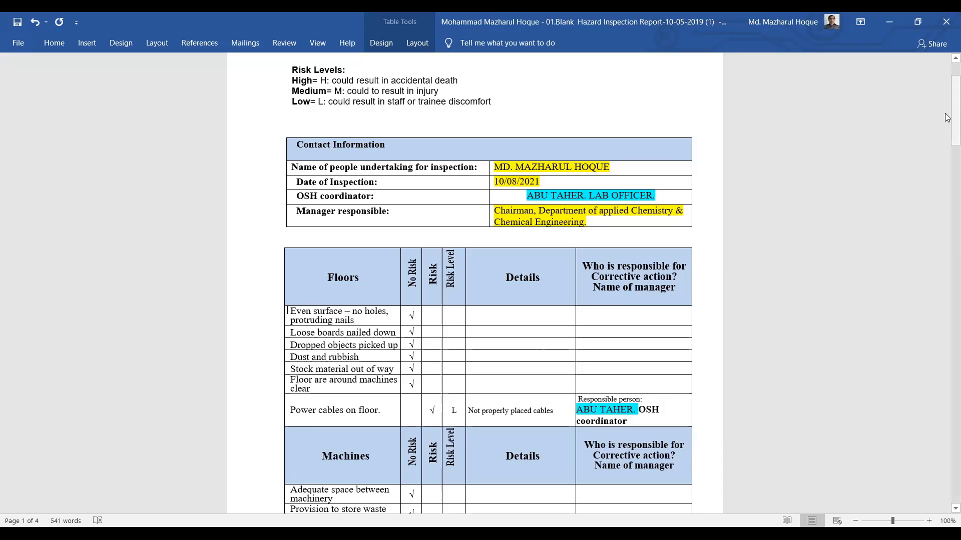
# Add '. Name of Manager:' after 'OSH coordinator' in the Power cables responsible cell
pyautogui.moveTo(947, 120); pyautogui.dragTo(950, 142)
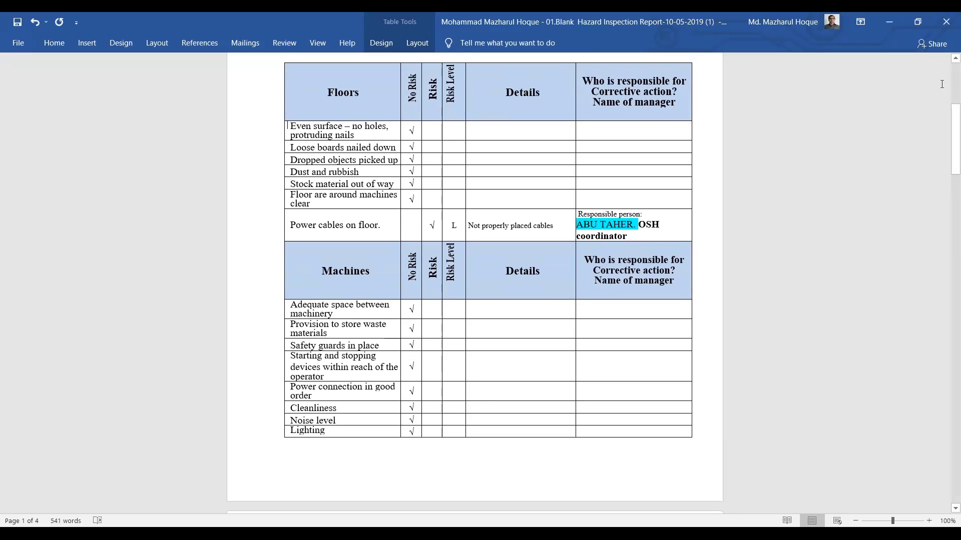
pyautogui.moveTo(947, 133); pyautogui.dragTo(947, 75)
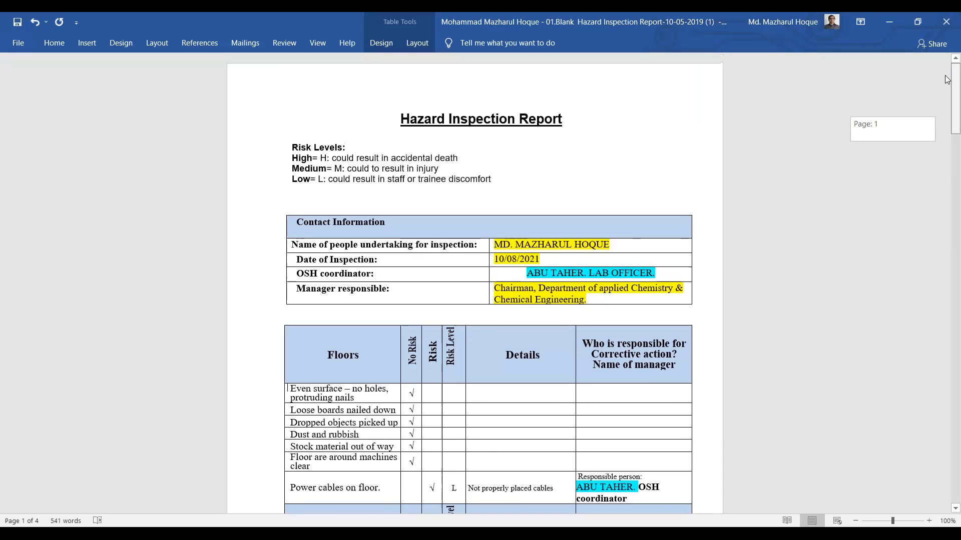
pyautogui.scroll(-1, 947, 107)
pyautogui.scroll(-4, 947, 120)
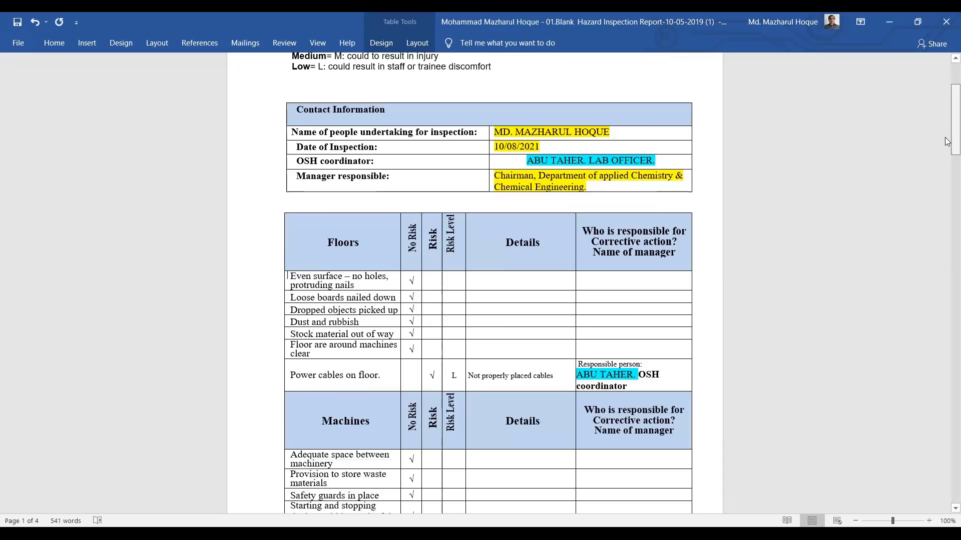
pyautogui.moveTo(947, 125); pyautogui.dragTo(947, 148)
pyautogui.click(639, 279)
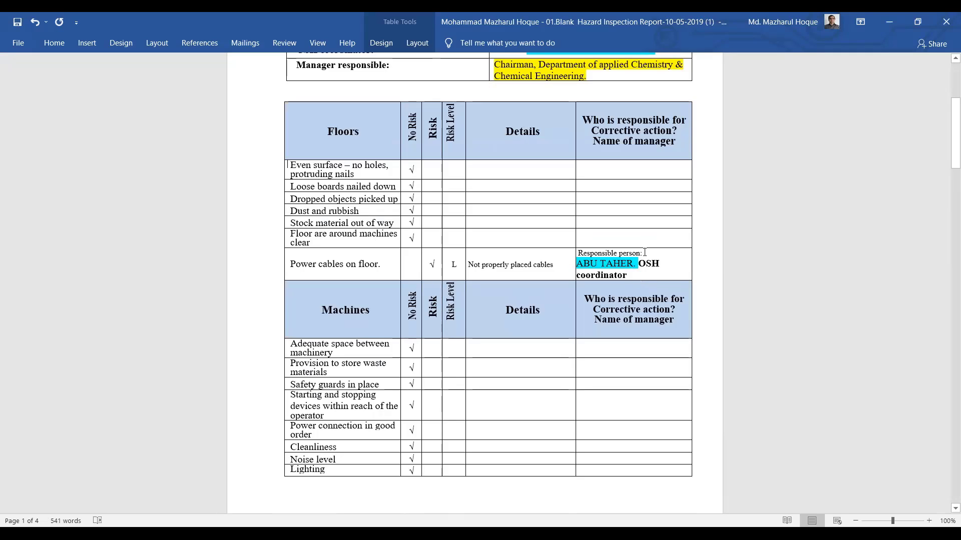
pyautogui.write('.')
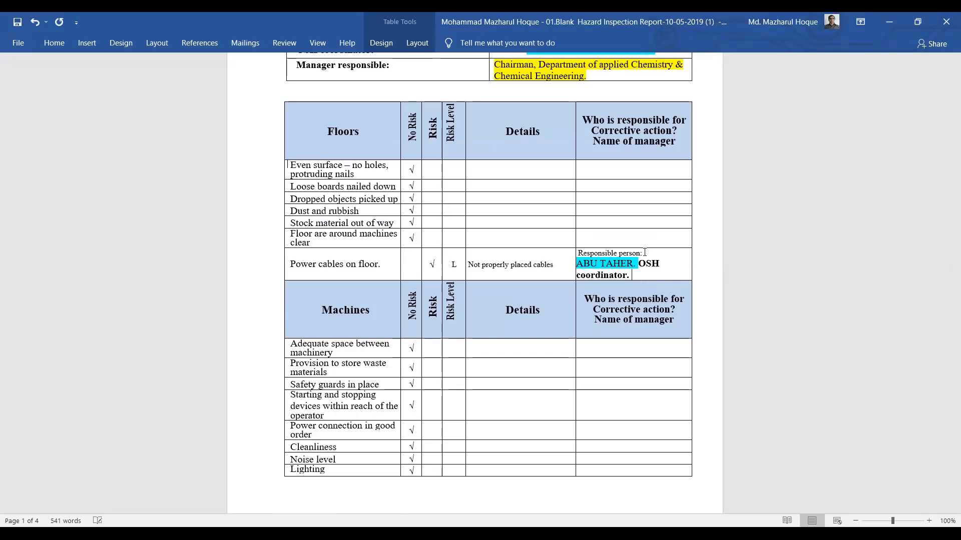
pyautogui.write(' Name of Mana')
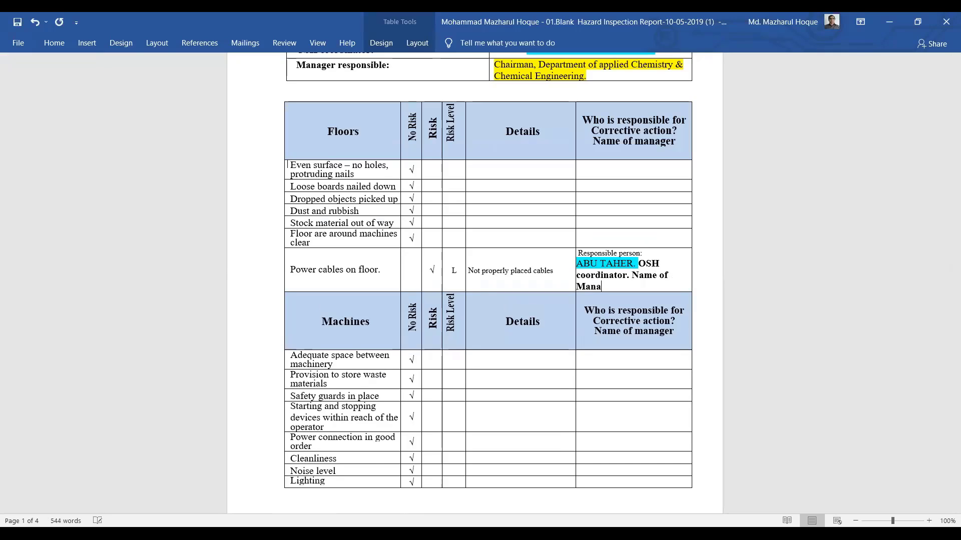
pyautogui.write('ger:')
# Paste 'Chairman, Department of applied Chemistry & Chemical Engineering' after 'Name of Manager:'
pyautogui.moveTo(947, 118); pyautogui.dragTo(947, 56)
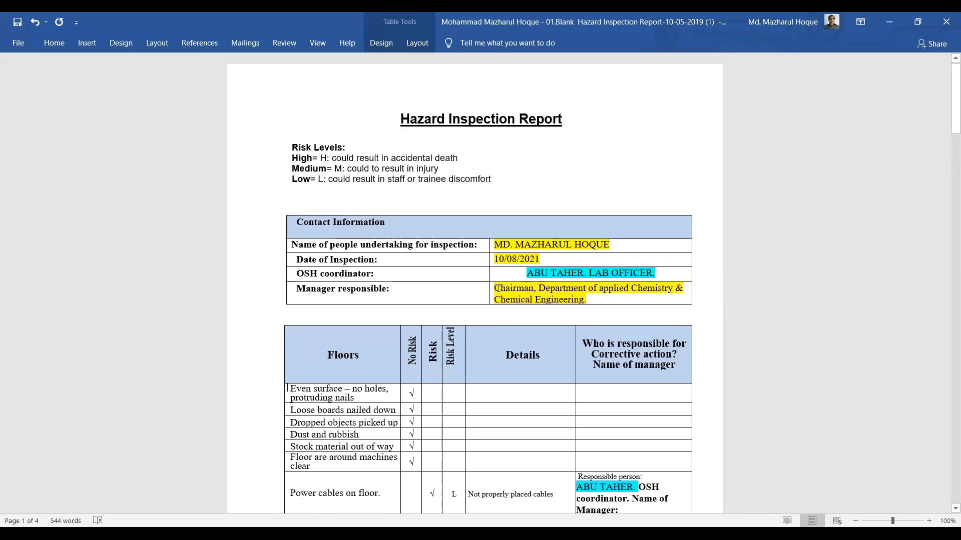
pyautogui.rightClick(499, 288)
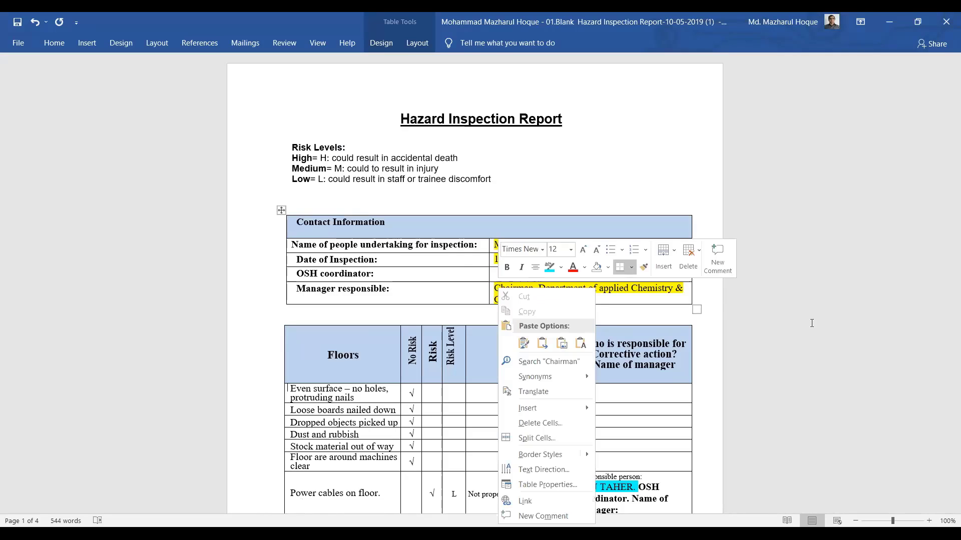
pyautogui.press('Escape')
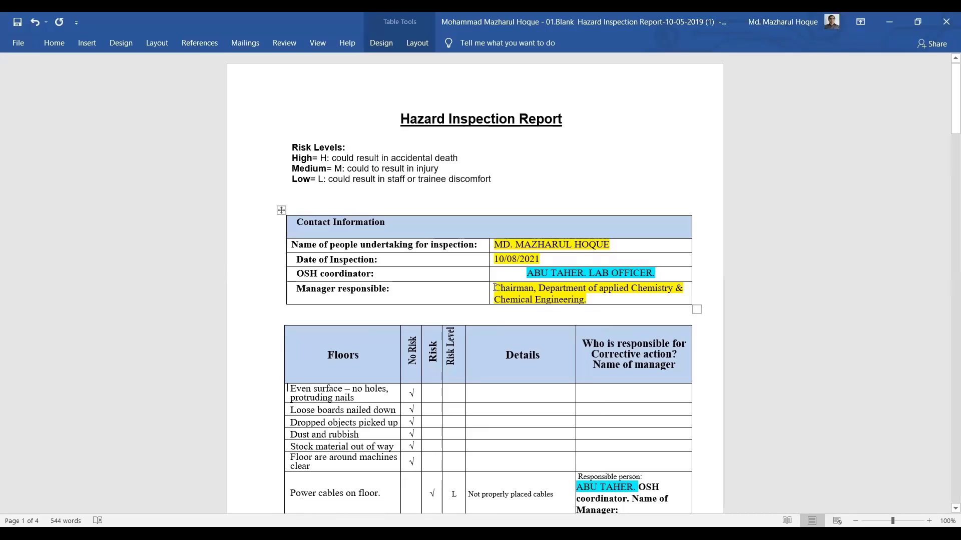
pyautogui.moveTo(515, 287); pyautogui.dragTo(578, 301)
pyautogui.hotkey('ctrl', 'c')
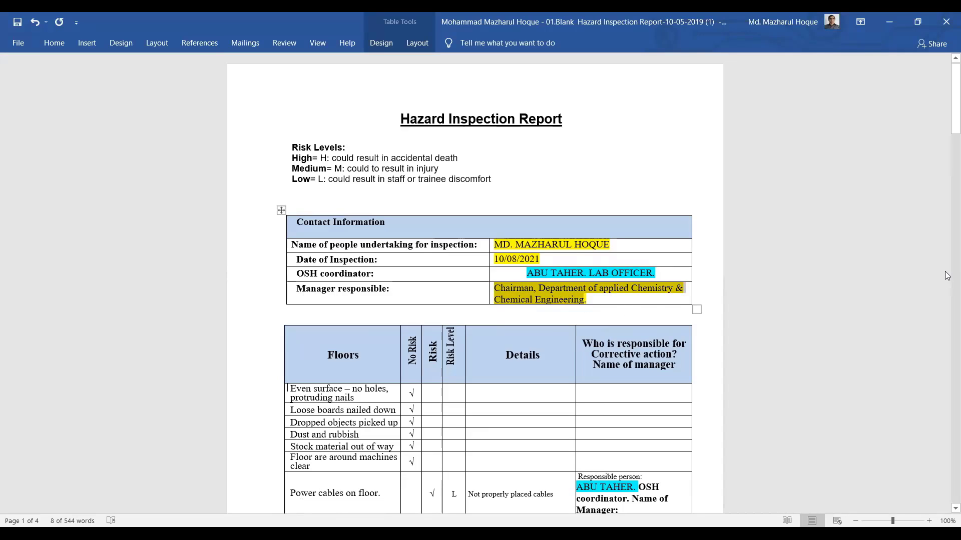
pyautogui.click(947, 155)
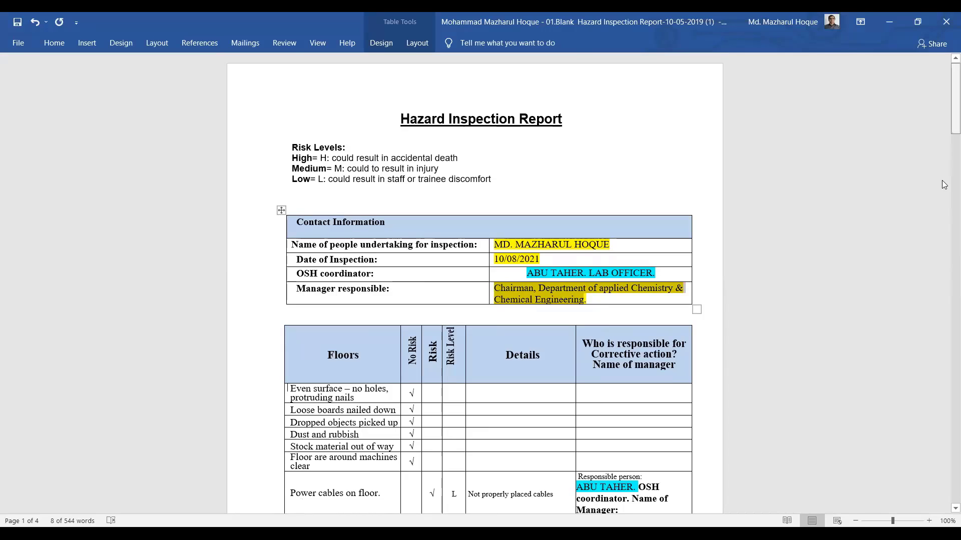
pyautogui.scroll(6, 652, 399)
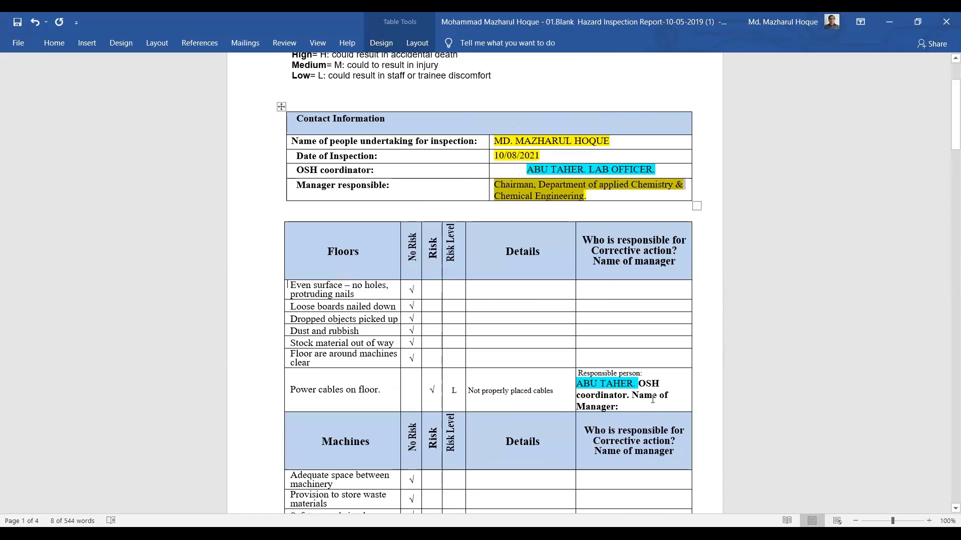
pyautogui.click(634, 404)
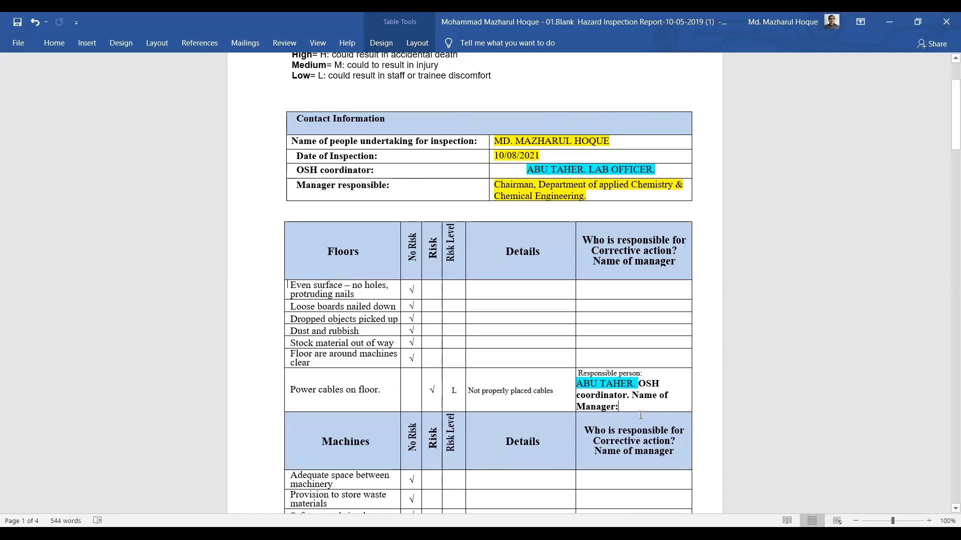
pyautogui.hotkey('ctrl', 'v')
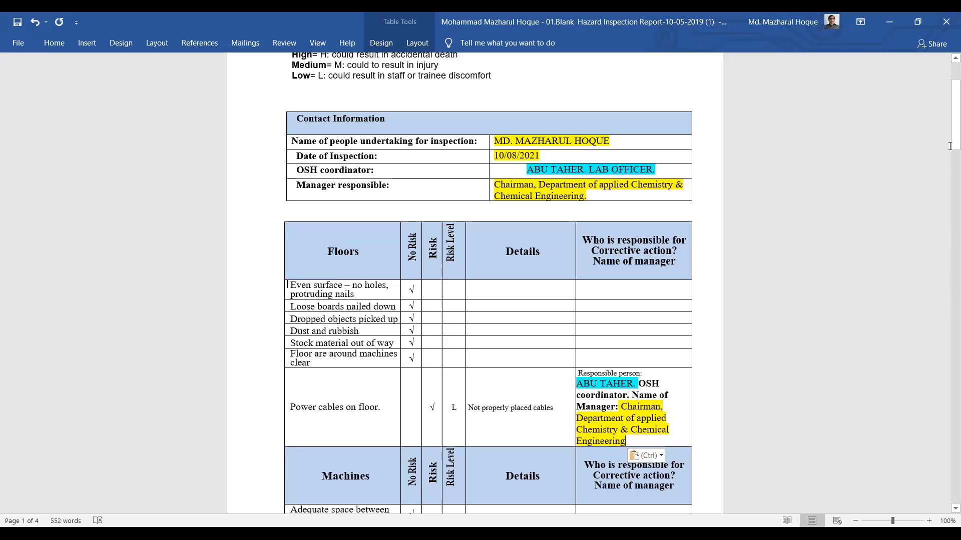
pyautogui.moveTo(947, 134); pyautogui.dragTo(947, 171)
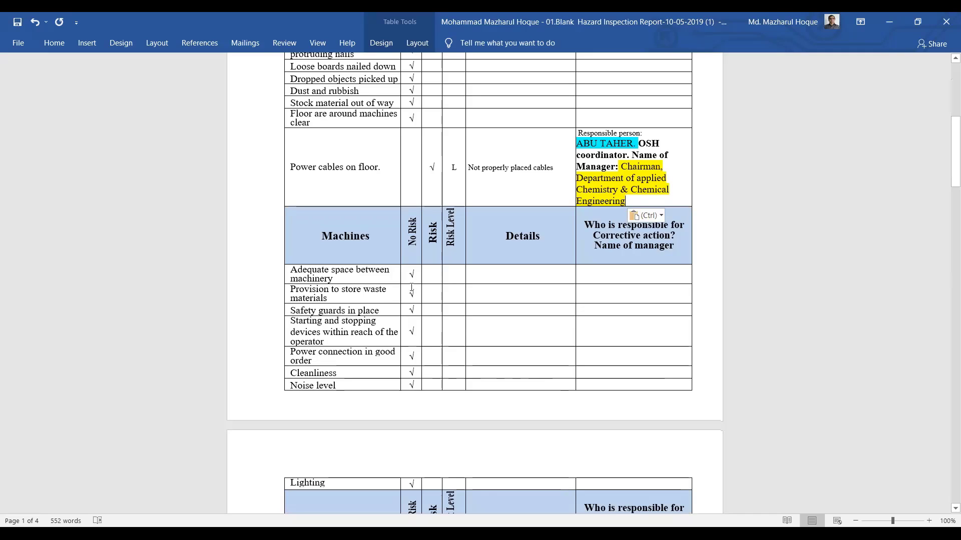
# Move the Adequate space row's tick to Risk, rate it L, and enter 'Existing space is not enough'
pyautogui.moveTo(407, 274); pyautogui.dragTo(413, 276)
pyautogui.hotkey('ctrl', 'c')
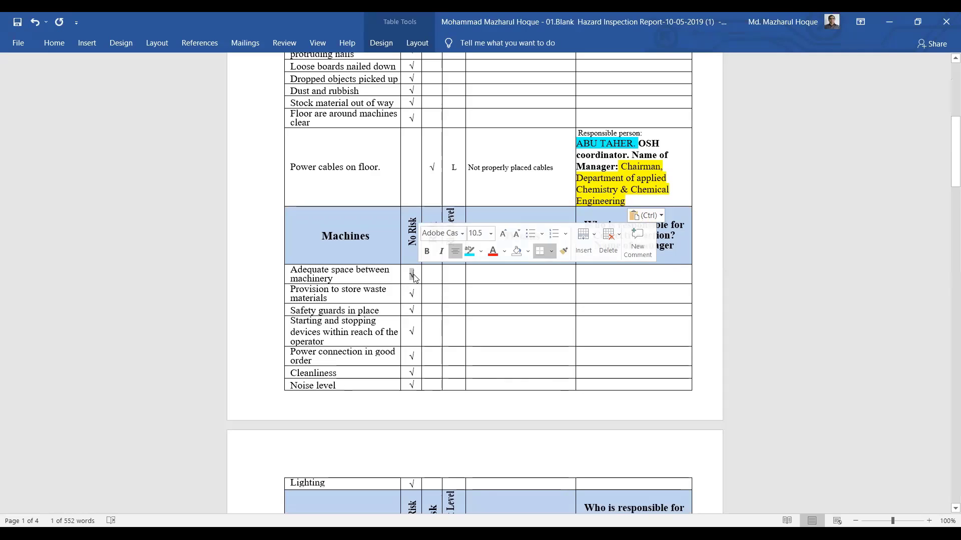
pyautogui.rightClick(413, 276)
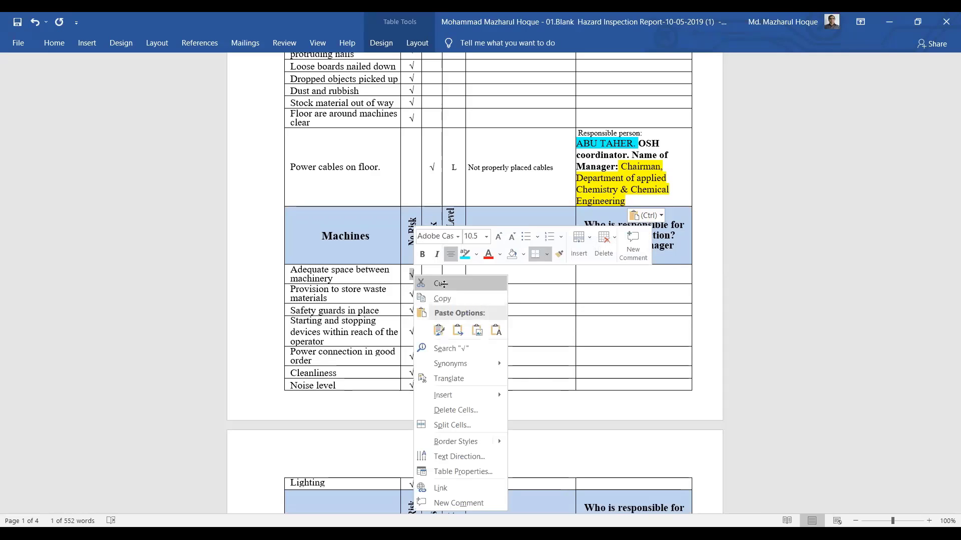
pyautogui.click(443, 284)
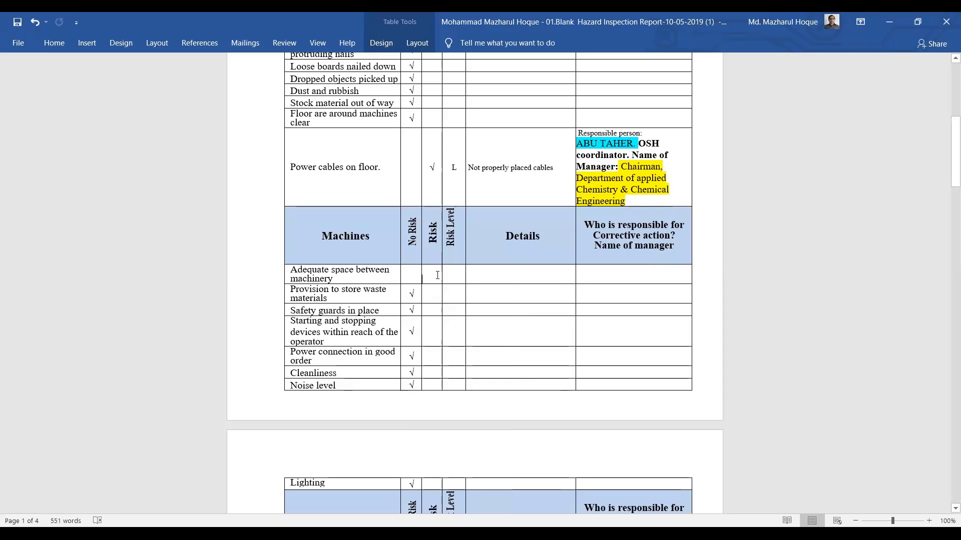
pyautogui.hotkey('ctrl', 'v')
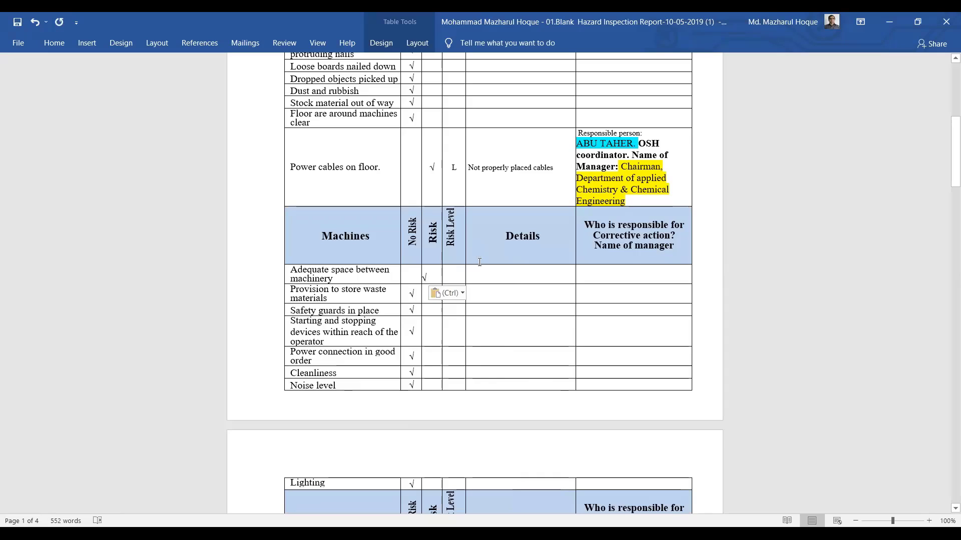
pyautogui.click(455, 274)
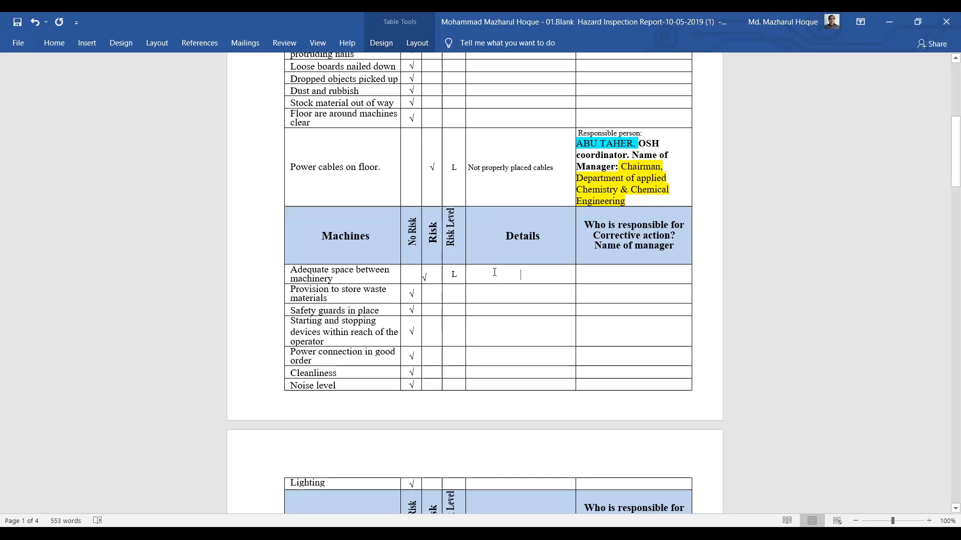
pyautogui.write('Ex')
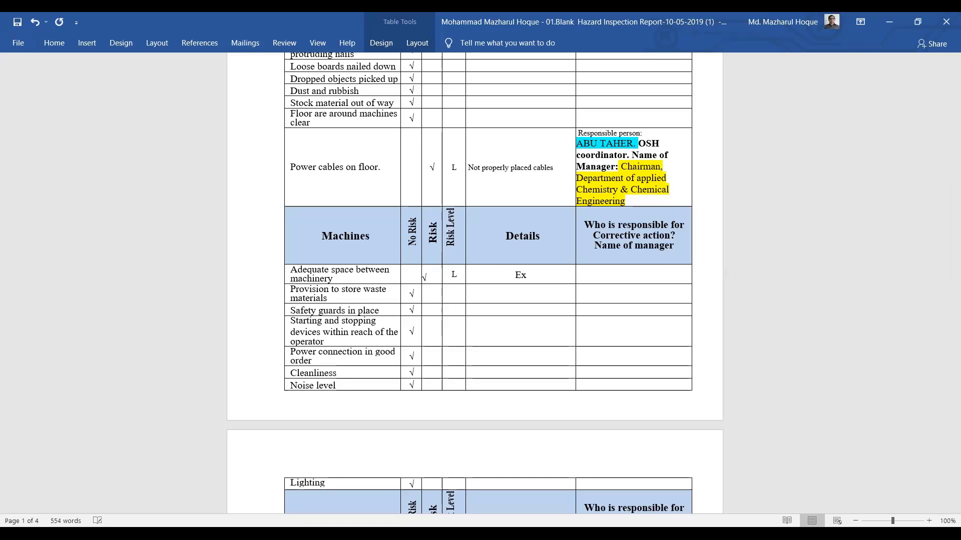
pyautogui.write('isting space is not')
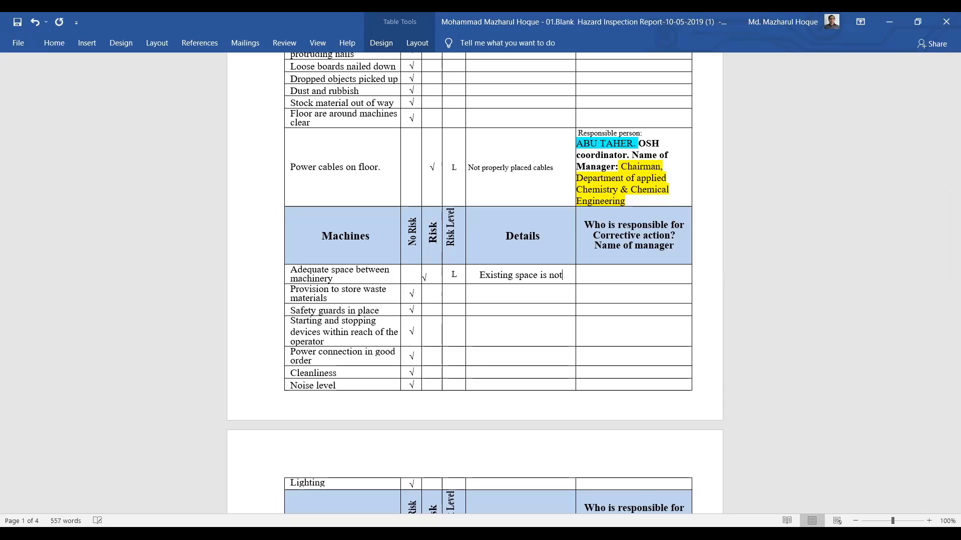
pyautogui.write(' eno')
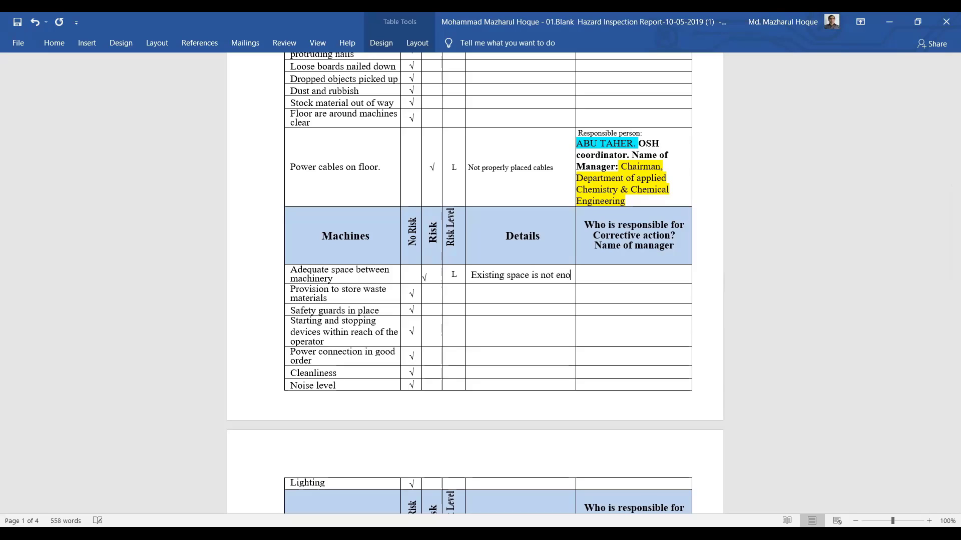
pyautogui.write('ugh')
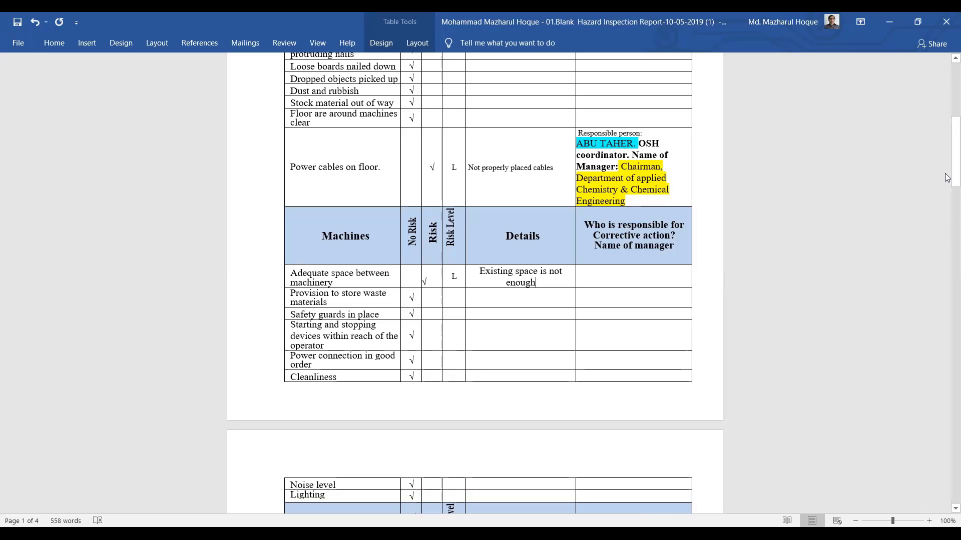
# Copy the Power cables responsible-person text into the Adequate space between machinery responsible cell
pyautogui.moveTo(946, 138); pyautogui.dragTo(947, 121)
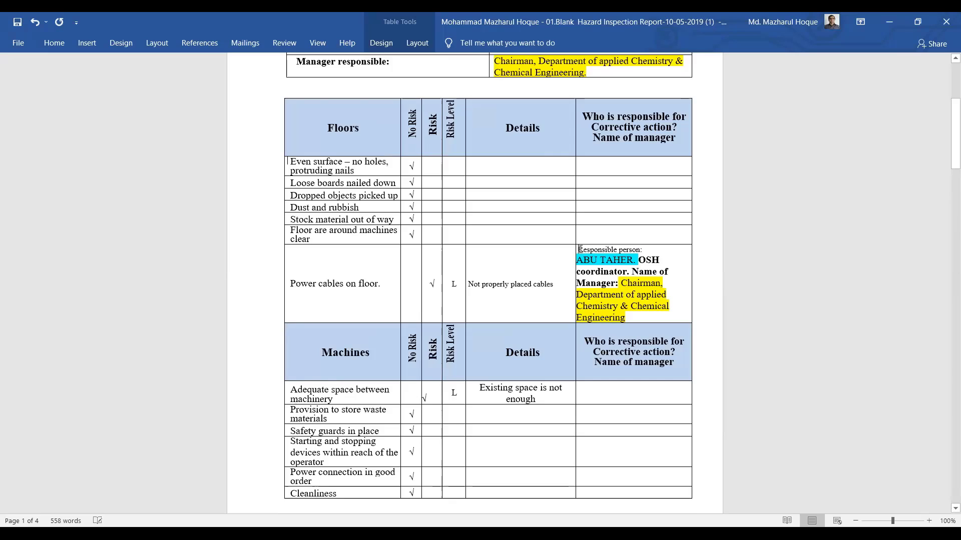
pyautogui.moveTo(580, 249); pyautogui.dragTo(644, 318)
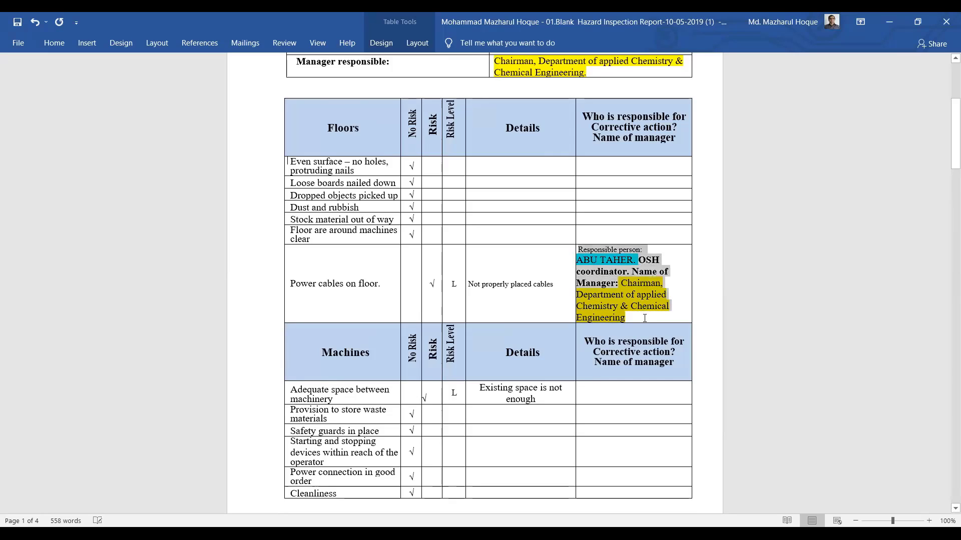
pyautogui.rightClick(624, 284)
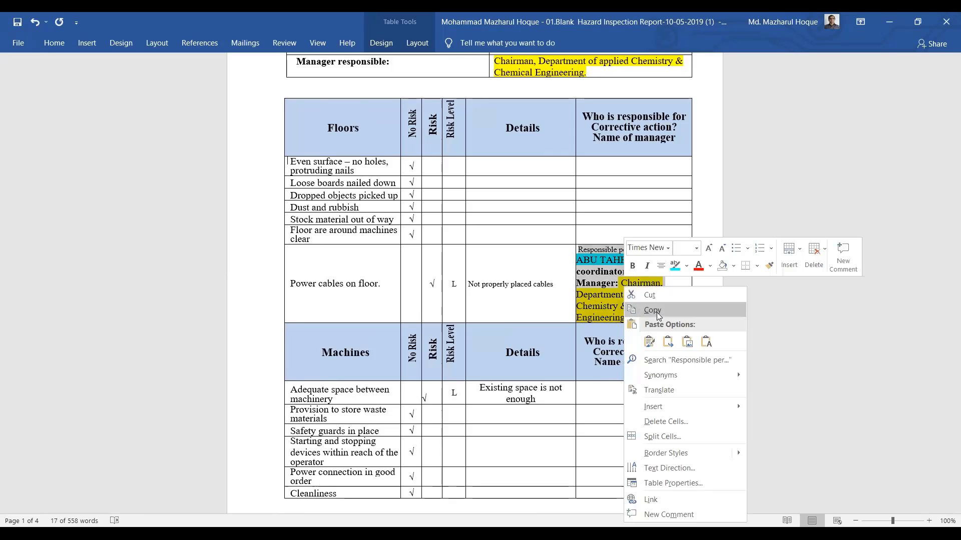
pyautogui.click(657, 311)
pyautogui.click(587, 392)
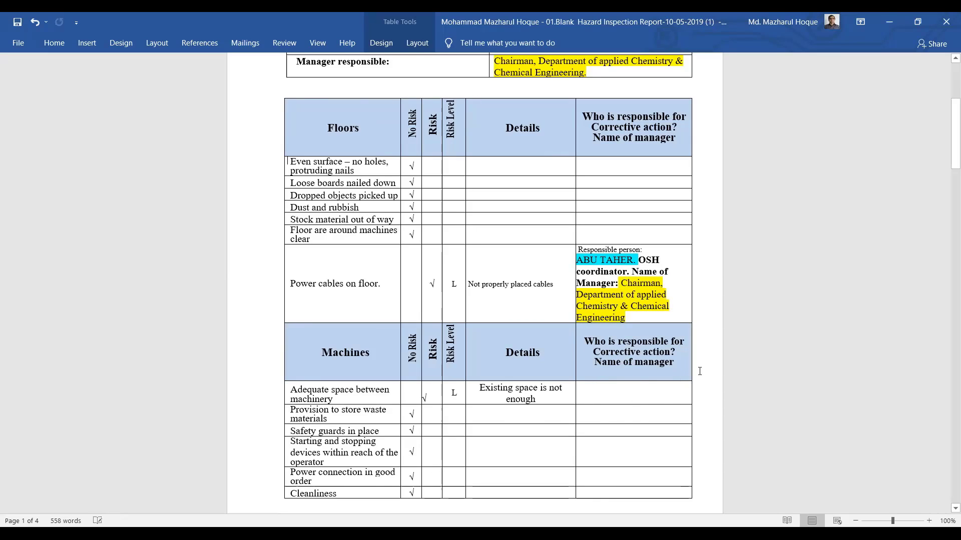
pyautogui.hotkey('ctrl', 'v')
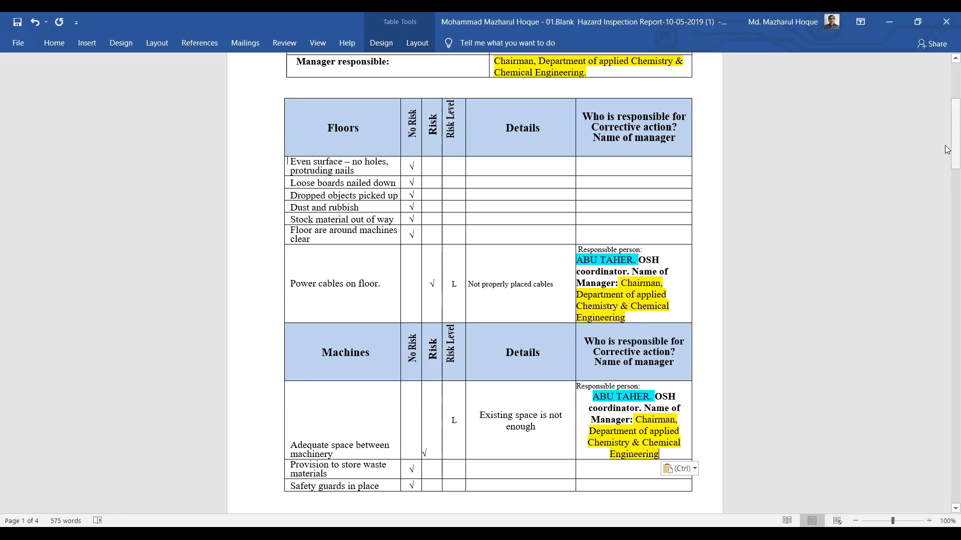
pyautogui.click(946, 190)
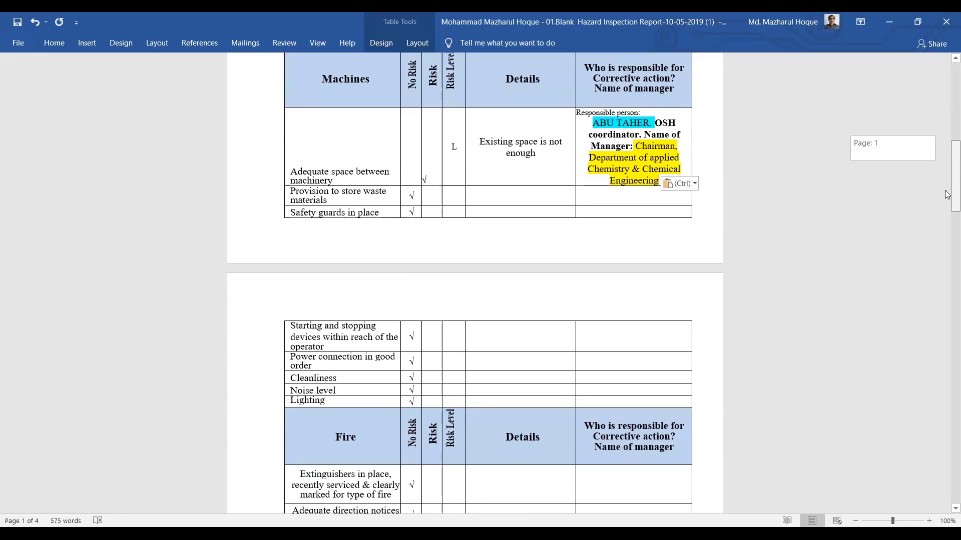
pyautogui.moveTo(946, 194); pyautogui.dragTo(947, 195)
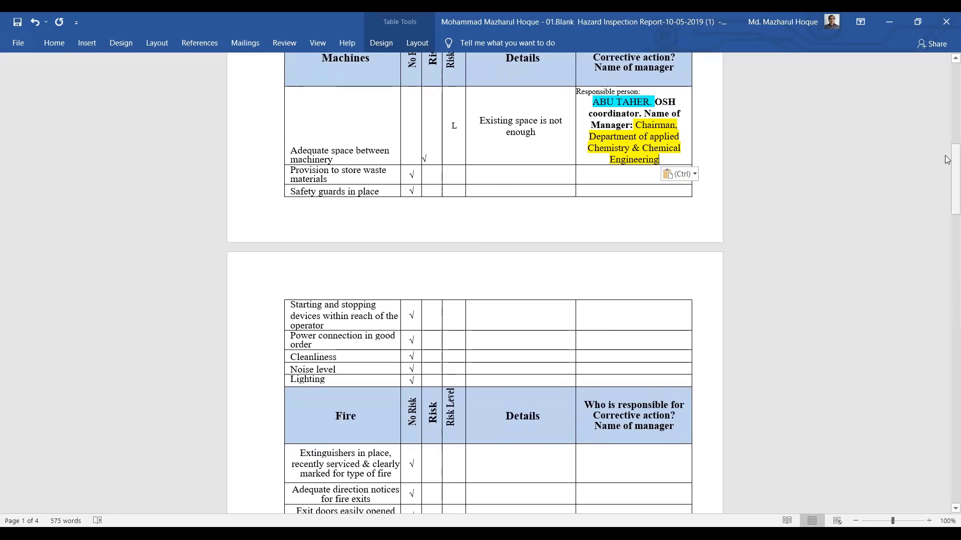
# Cut the old course co-coordinator text from the Fire instructions row's responsible cell
pyautogui.moveTo(947, 160); pyautogui.dragTo(947, 230)
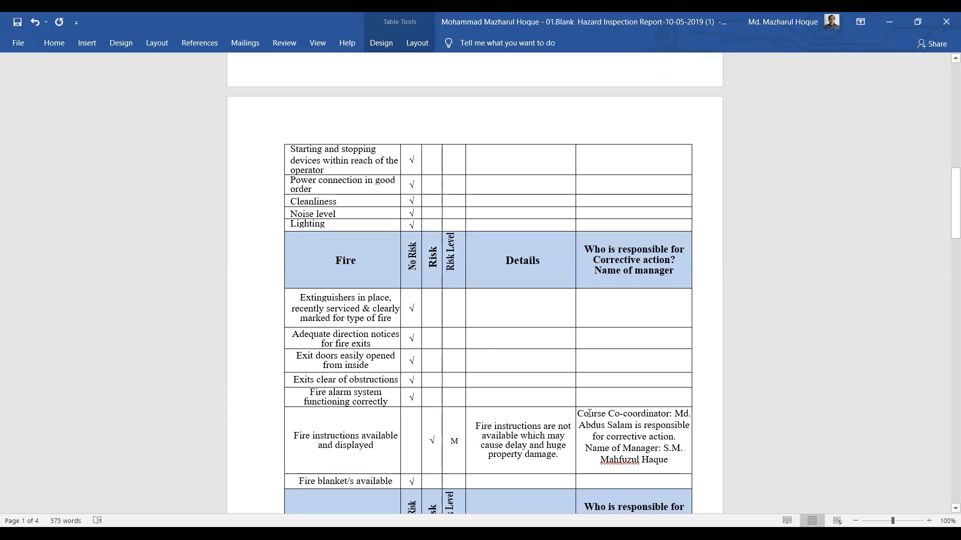
pyautogui.moveTo(578, 413); pyautogui.dragTo(658, 448)
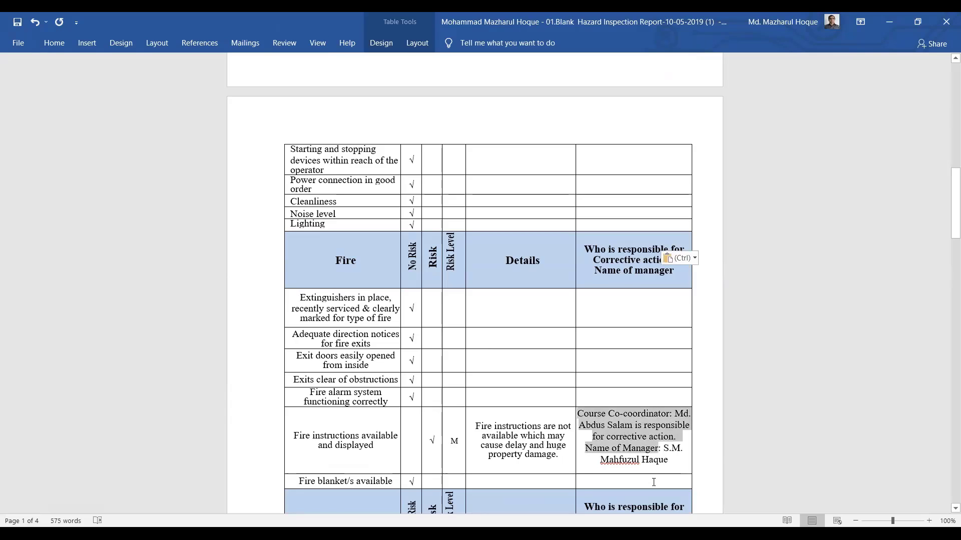
pyautogui.moveTo(653, 482); pyautogui.dragTo(671, 446)
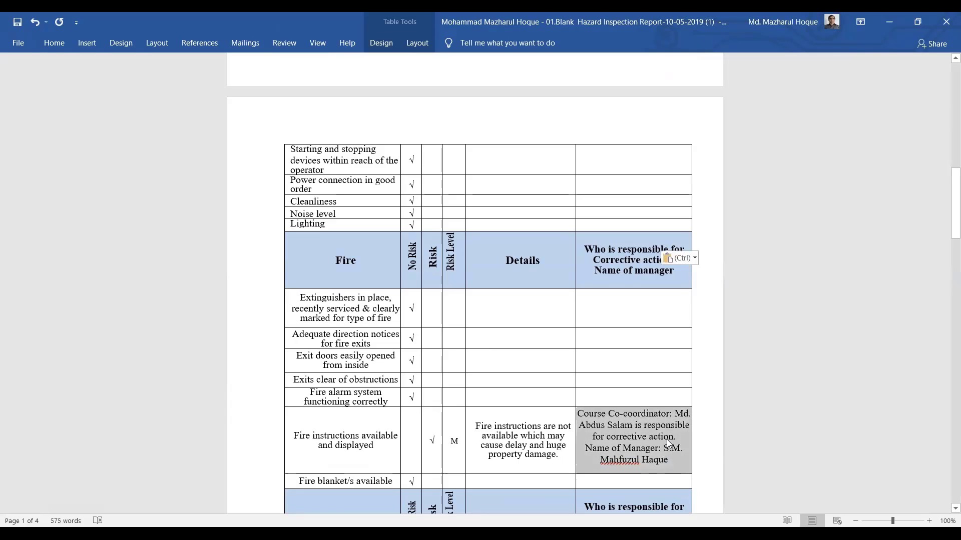
pyautogui.rightClick(638, 425)
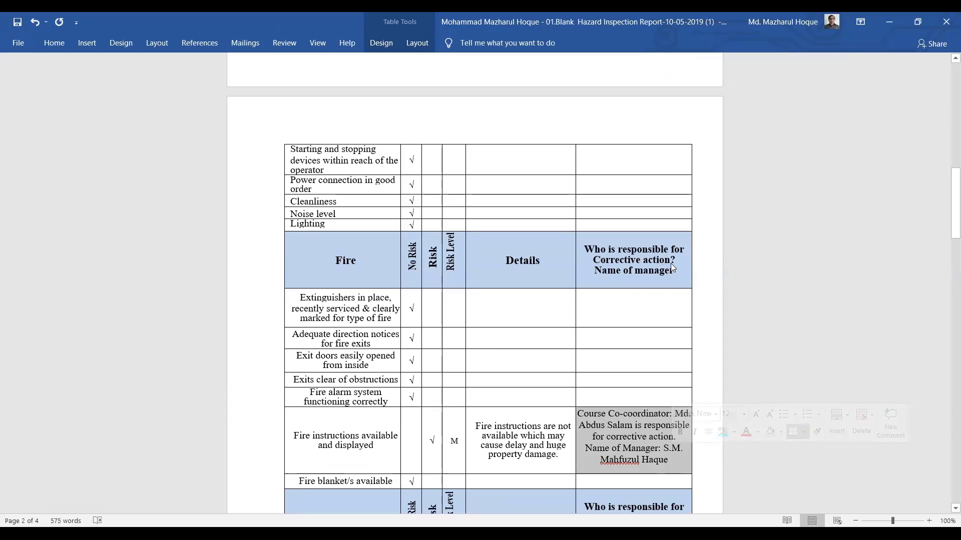
pyautogui.click(671, 264)
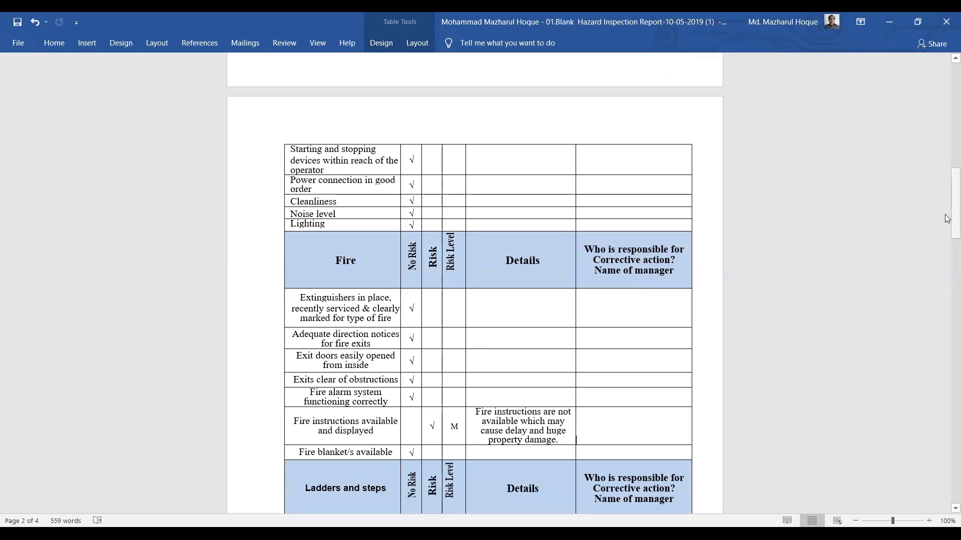
pyautogui.moveTo(948, 236); pyautogui.dragTo(947, 131)
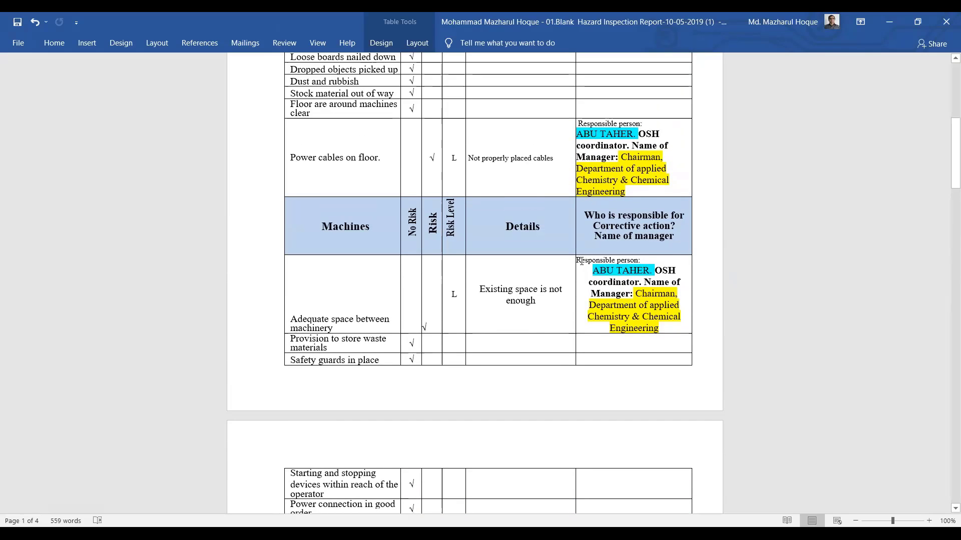
# Copy the Machines row's OSH coordinator and manager text into the Fire instructions responsible cell
pyautogui.moveTo(577, 260); pyautogui.dragTo(657, 328)
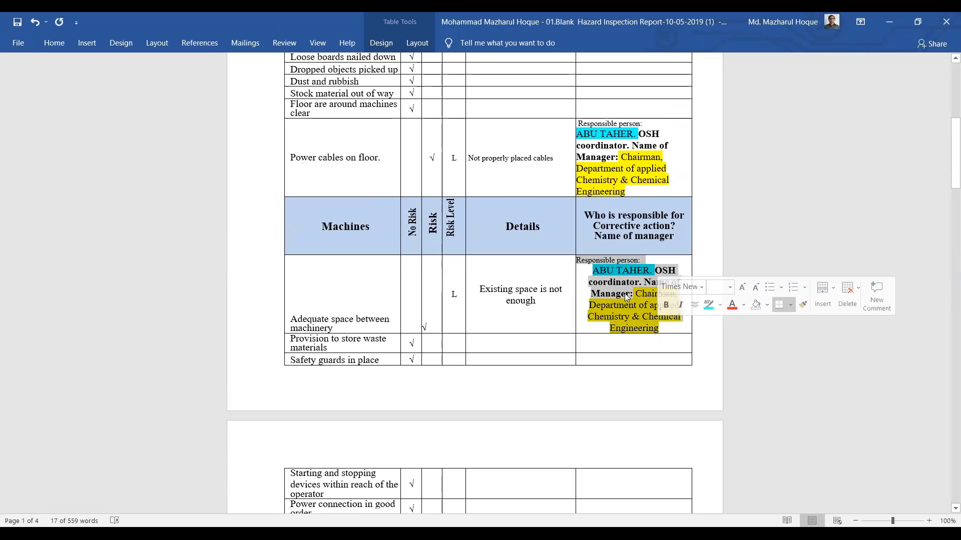
pyautogui.rightClick(624, 292)
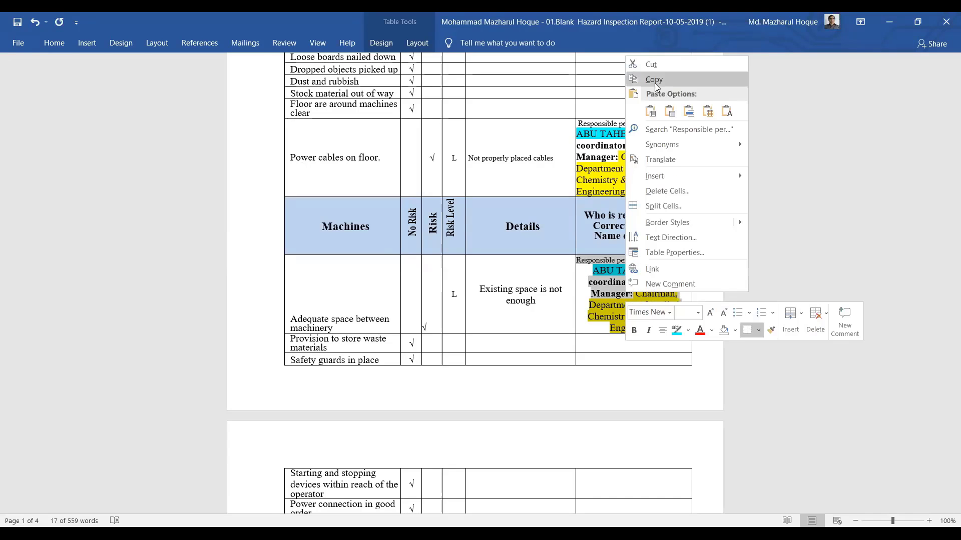
pyautogui.click(701, 79)
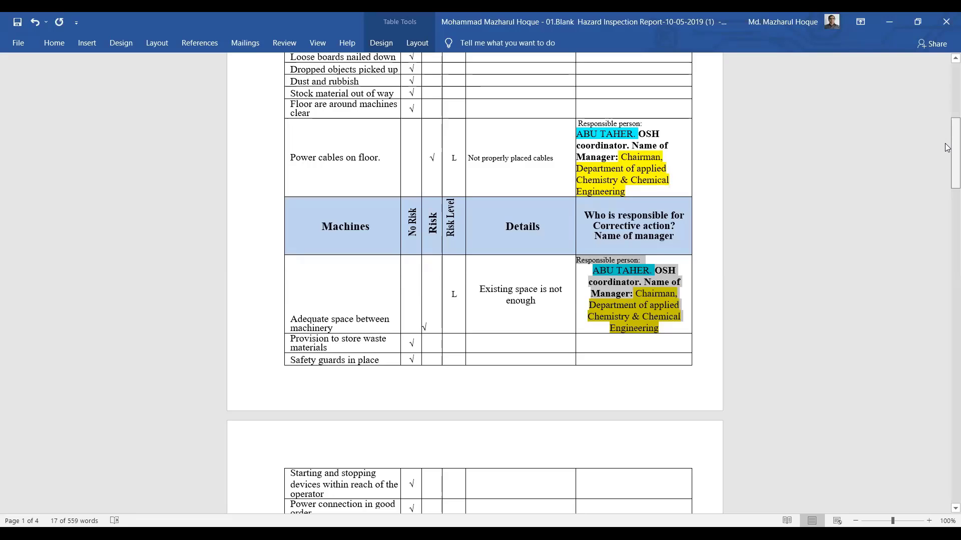
pyautogui.moveTo(947, 148); pyautogui.dragTo(944, 195)
pyautogui.click(598, 451)
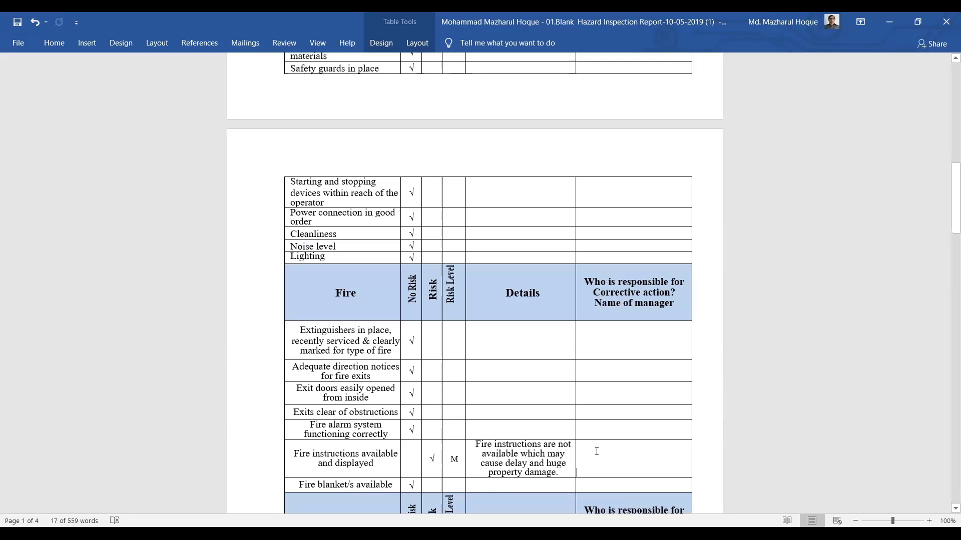
pyautogui.hotkey('ctrl', 'v')
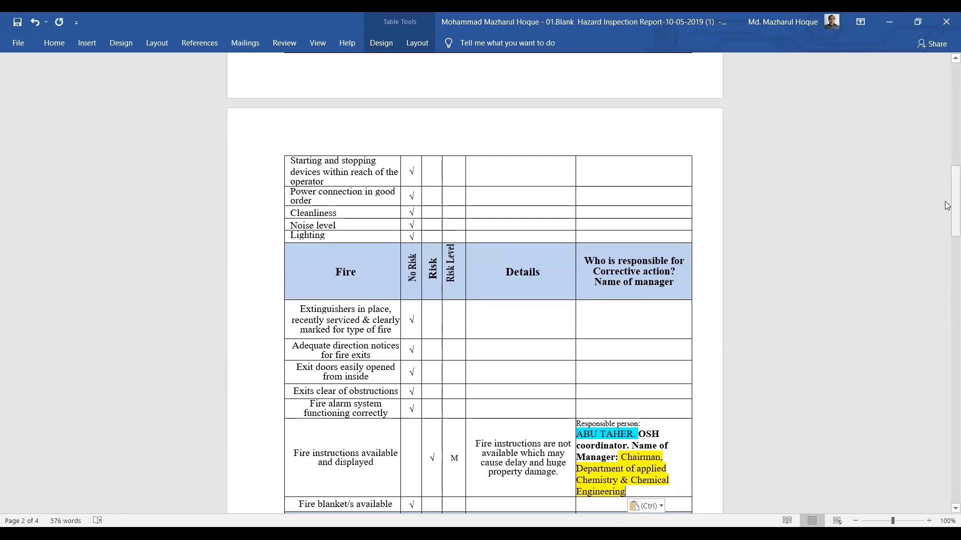
pyautogui.moveTo(947, 205); pyautogui.dragTo(946, 264)
# Remove the old Course Co-coordinator text from the Shelves row's responsible cell, leaving it empty
pyautogui.moveTo(577, 358); pyautogui.dragTo(667, 405)
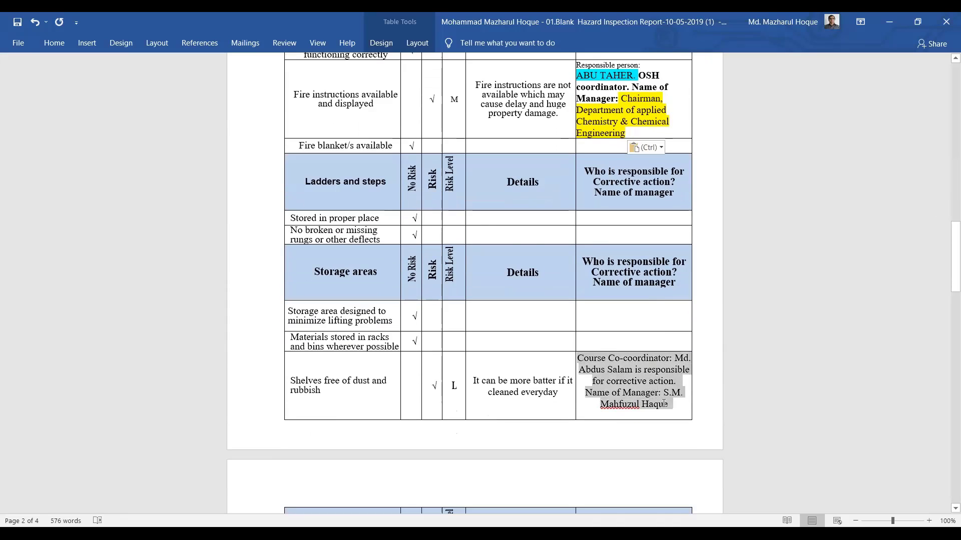
pyautogui.rightClick(642, 381)
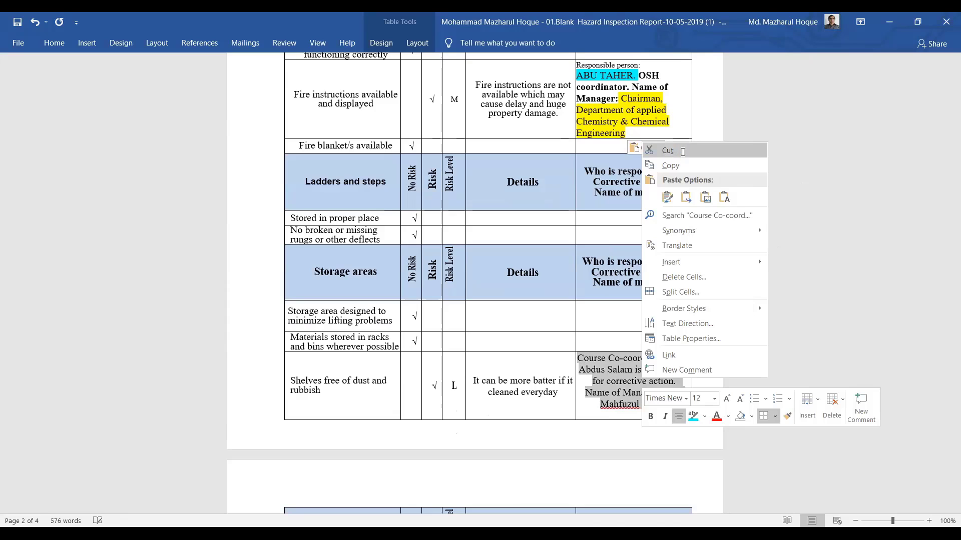
pyautogui.click(668, 151)
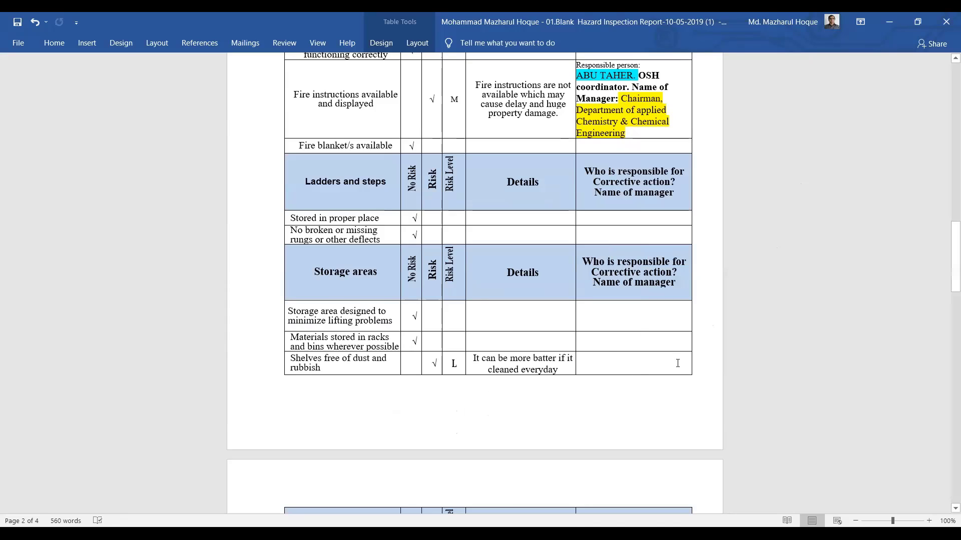
pyautogui.hotkey('ctrl', 'v')
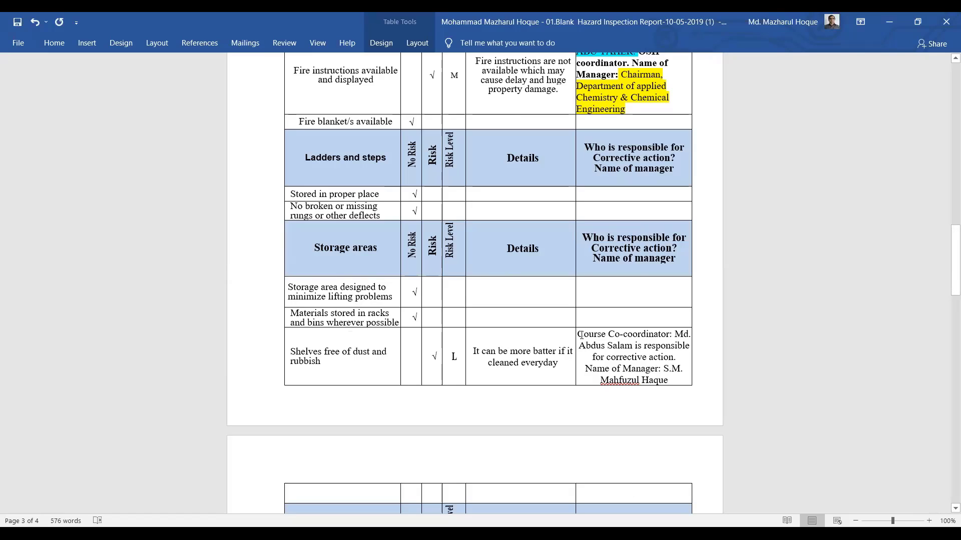
pyautogui.press('BackSpace')
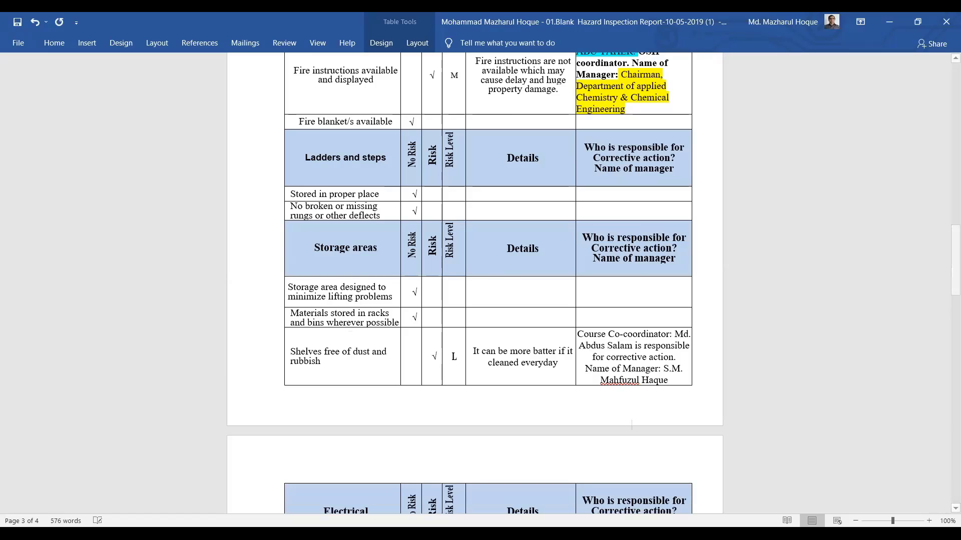
pyautogui.press('BackSpace')
pyautogui.press('BackSpace')
pyautogui.press('BackSpace')
pyautogui.press('BackSpace')
pyautogui.press('BackSpace')
pyautogui.press('BackSpace')
pyautogui.press('BackSpace')
pyautogui.press('BackSpace')
pyautogui.press('BackSpace')
pyautogui.press('BackSpace')
pyautogui.press('BackSpace')
pyautogui.press('BackSpace')
pyautogui.press('BackSpace')
pyautogui.press('BackSpace')
pyautogui.press('BackSpace')
pyautogui.press('BackSpace')
pyautogui.press('BackSpace')
pyautogui.press('BackSpace')
pyautogui.press('BackSpace')
pyautogui.press('BackSpace')
pyautogui.press('BackSpace')
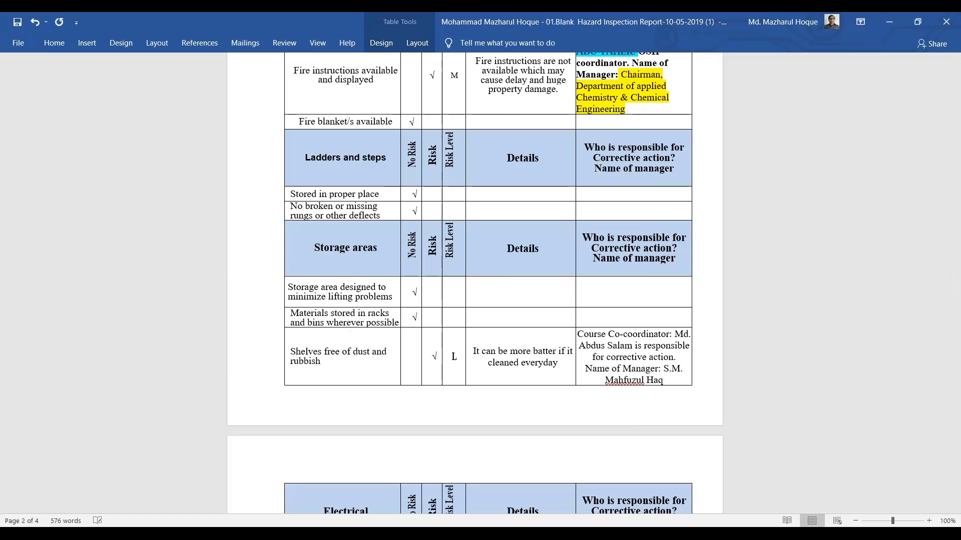
pyautogui.press('BackSpace')
pyautogui.press('BackSpace')
pyautogui.press('BackSpace')
pyautogui.press('BackSpace')
pyautogui.press('BackSpace')
pyautogui.press('BackSpace')
pyautogui.press('BackSpace')
pyautogui.press('BackSpace')
pyautogui.press('BackSpace')
pyautogui.press('BackSpace')
pyautogui.press('BackSpace')
pyautogui.press('BackSpace')
pyautogui.press('BackSpace')
pyautogui.press('BackSpace')
pyautogui.press('BackSpace')
pyautogui.press('BackSpace')
pyautogui.press('BackSpace')
pyautogui.press('BackSpace')
pyautogui.press('BackSpace')
pyautogui.press('BackSpace')
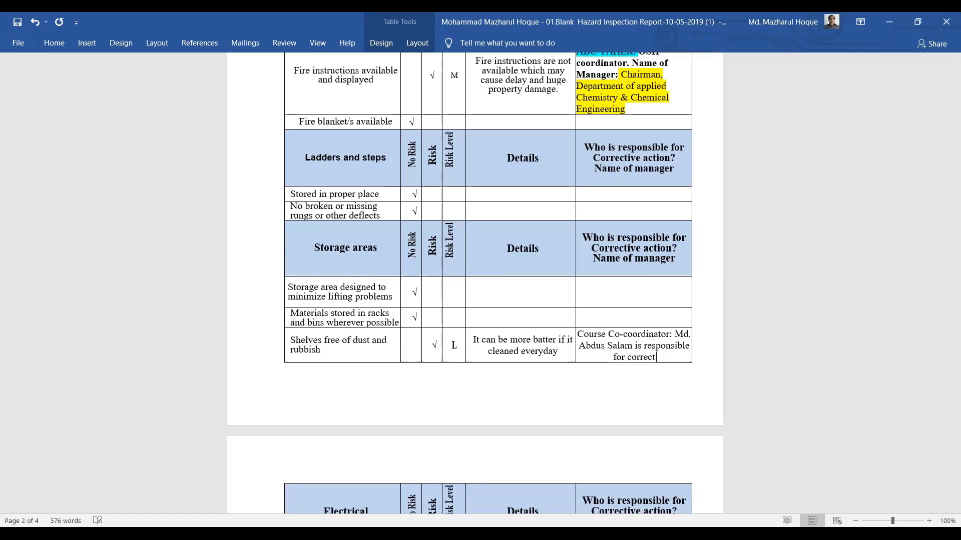
pyautogui.press('BackSpace')
pyautogui.press('BackSpace')
pyautogui.press('BackSpace')
pyautogui.press('BackSpace')
pyautogui.press('BackSpace')
pyautogui.press('BackSpace')
pyautogui.press('BackSpace')
pyautogui.press('BackSpace')
pyautogui.press('BackSpace')
pyautogui.press('BackSpace')
pyautogui.press('BackSpace')
pyautogui.press('BackSpace')
pyautogui.press('BackSpace')
pyautogui.press('BackSpace')
pyautogui.press('BackSpace')
pyautogui.press('BackSpace')
pyautogui.press('BackSpace')
pyautogui.press('BackSpace')
pyautogui.press('BackSpace')
pyautogui.press('BackSpace')
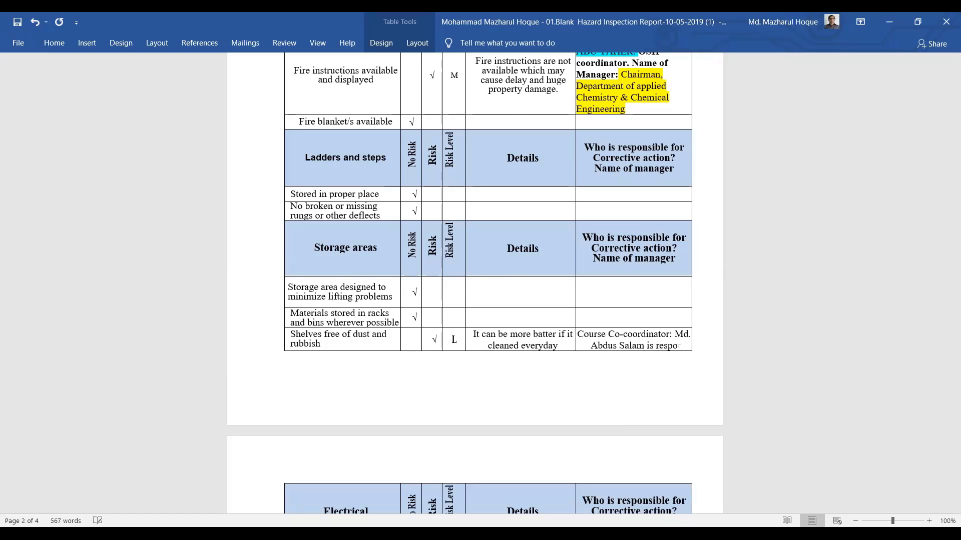
pyautogui.press('BackSpace')
pyautogui.press('BackSpace')
pyautogui.press('BackSpace')
pyautogui.press('BackSpace')
pyautogui.press('BackSpace')
pyautogui.press('BackSpace')
pyautogui.press('BackSpace')
pyautogui.press('BackSpace')
pyautogui.press('BackSpace')
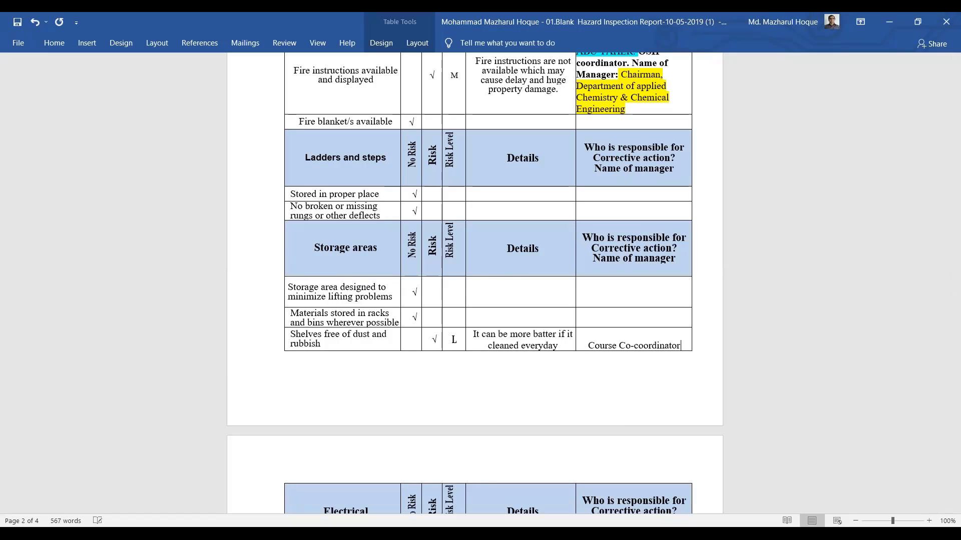
pyautogui.press('BackSpace')
pyautogui.press('BackSpace')
pyautogui.press('BackSpace')
pyautogui.press('BackSpace')
pyautogui.press('BackSpace')
pyautogui.press('BackSpace')
pyautogui.press('BackSpace')
pyautogui.press('BackSpace')
pyautogui.press('BackSpace')
pyautogui.press('BackSpace')
pyautogui.press('BackSpace')
pyautogui.press('BackSpace')
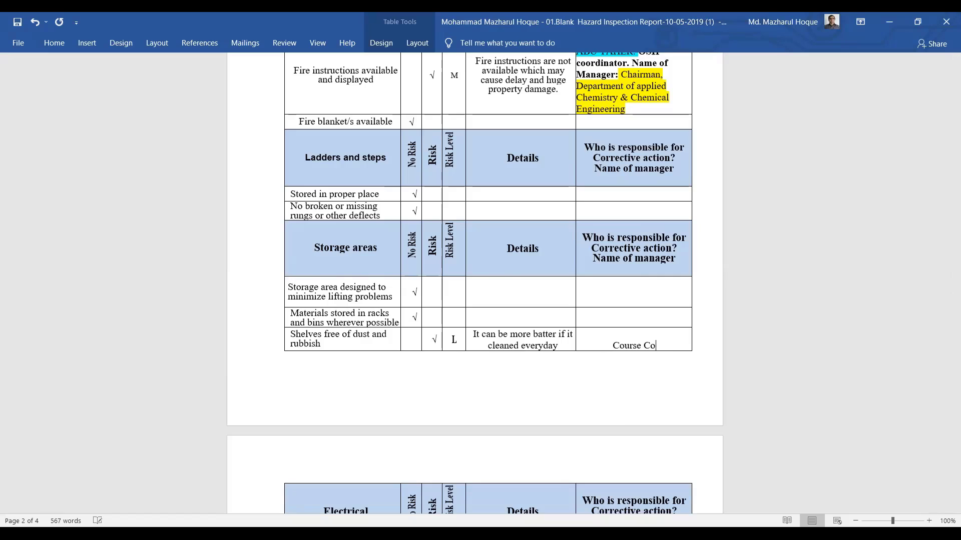
pyautogui.press('BackSpace')
pyautogui.press('BackSpace')
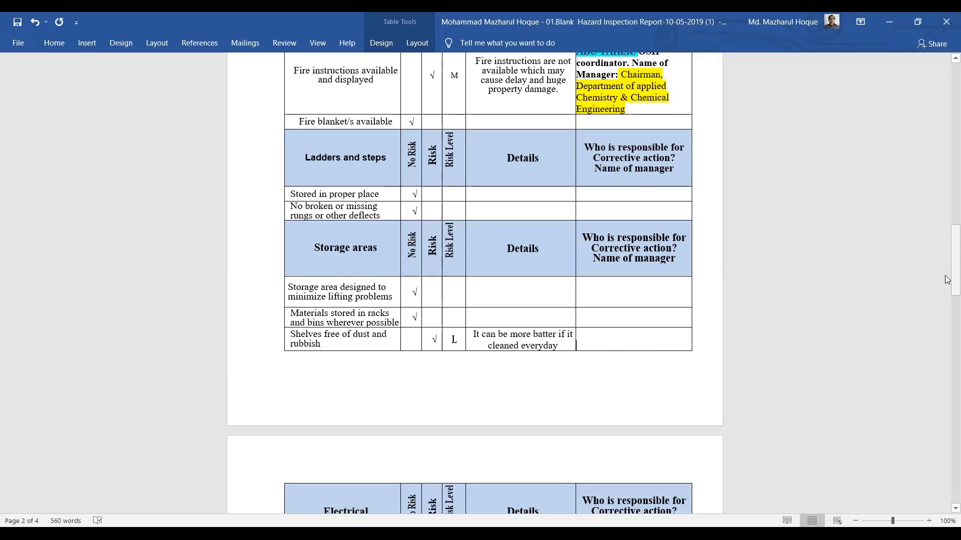
pyautogui.moveTo(947, 264); pyautogui.dragTo(948, 233)
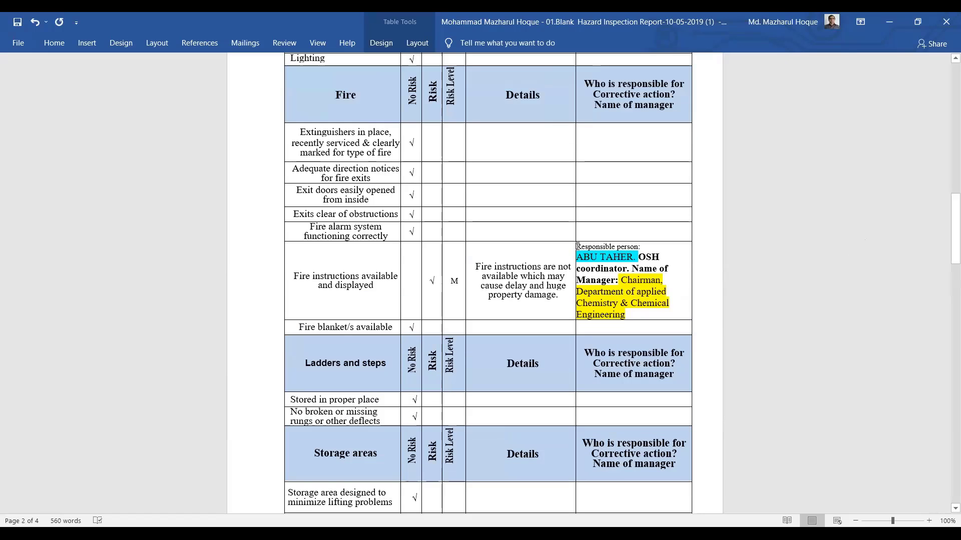
# Copy the Fire instructions row's OSH coordinator and Chairman manager text into the empty Shelves cell
pyautogui.moveTo(592, 258); pyautogui.dragTo(639, 314)
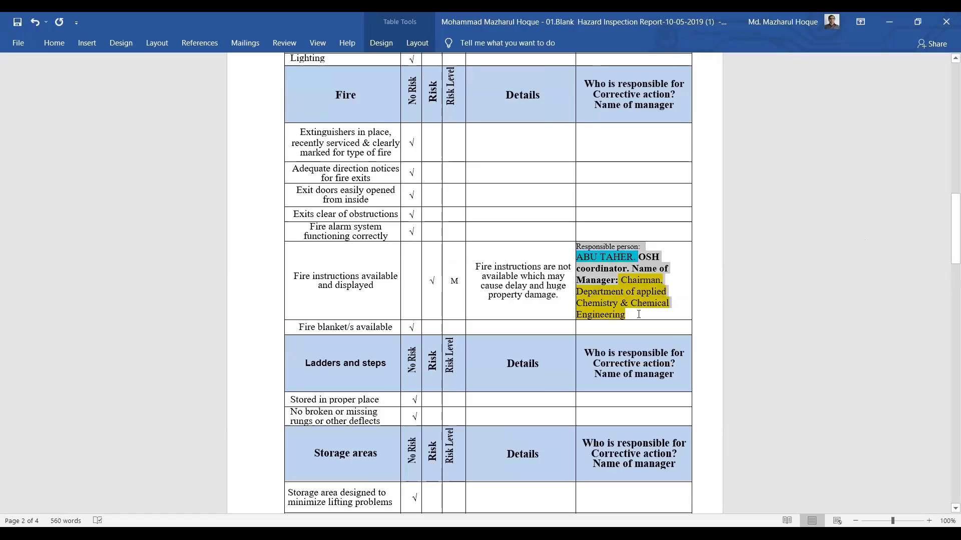
pyautogui.rightClick(622, 279)
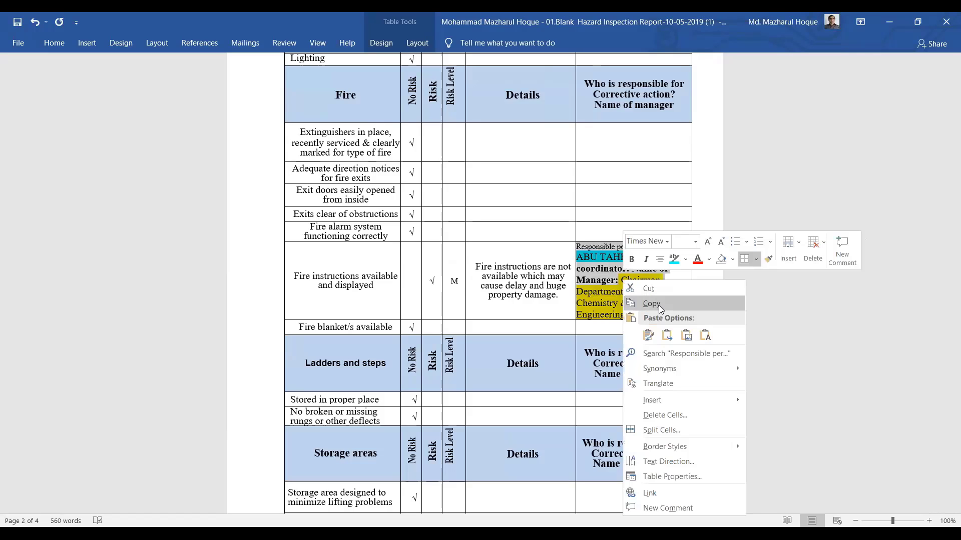
pyautogui.click(658, 305)
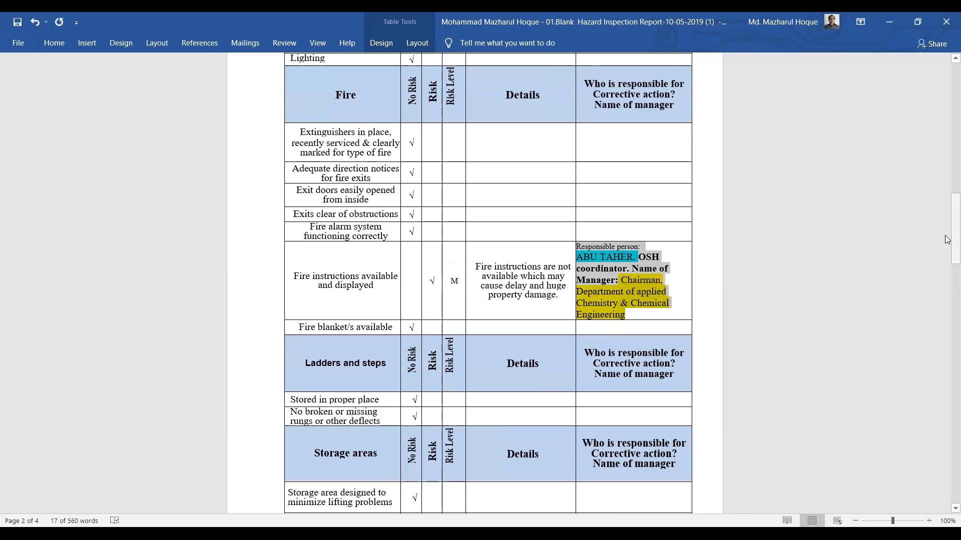
pyautogui.scroll(-5, 611, 358)
pyautogui.click(612, 358)
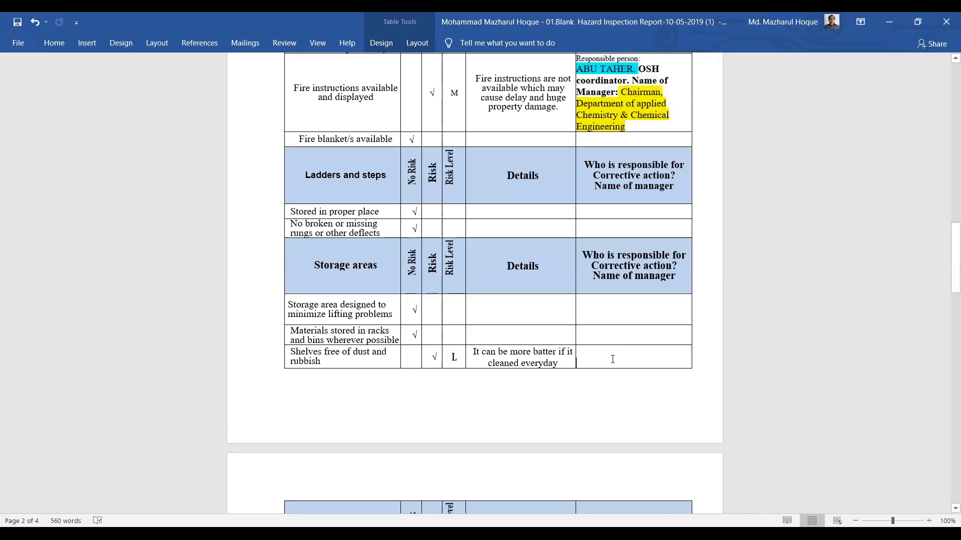
pyautogui.hotkey('ctrl', 'v')
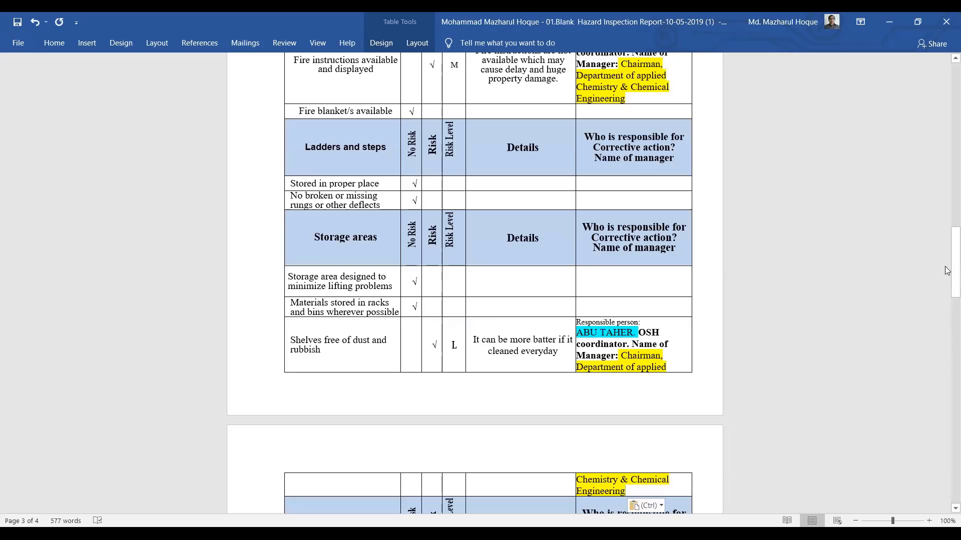
pyautogui.moveTo(947, 275); pyautogui.dragTo(947, 312)
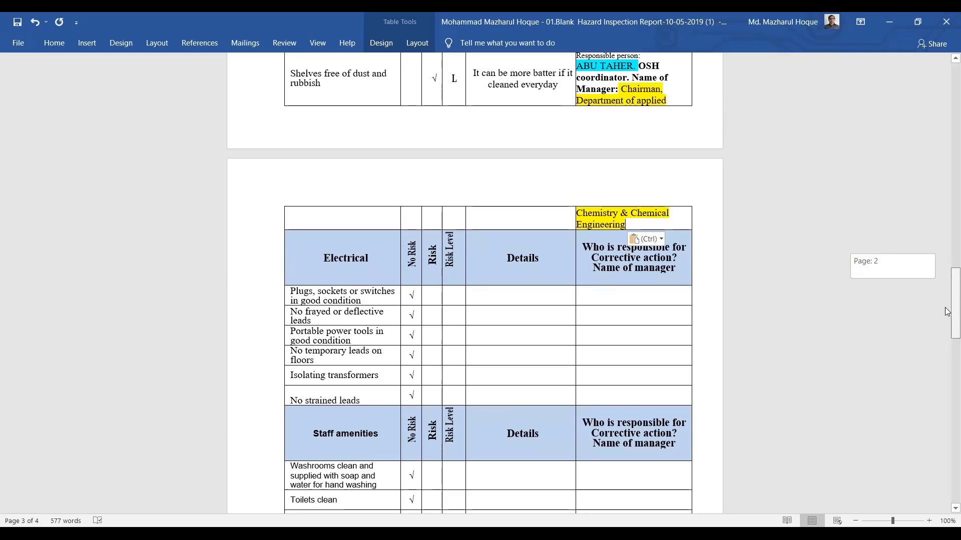
# Move the Washrooms row's √ from the No Risk cell to the Risk cell
pyautogui.moveTo(947, 311); pyautogui.dragTo(947, 308)
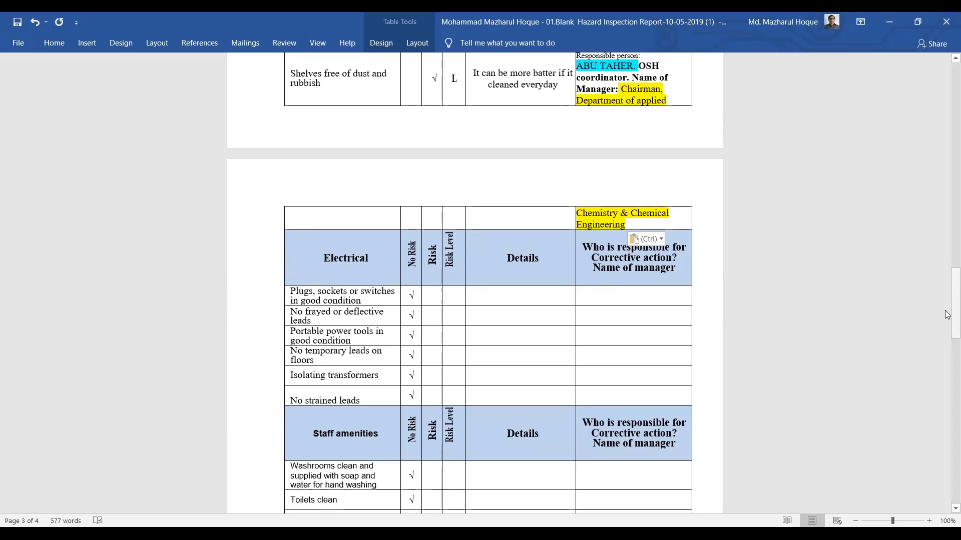
pyautogui.moveTo(947, 311); pyautogui.dragTo(948, 326)
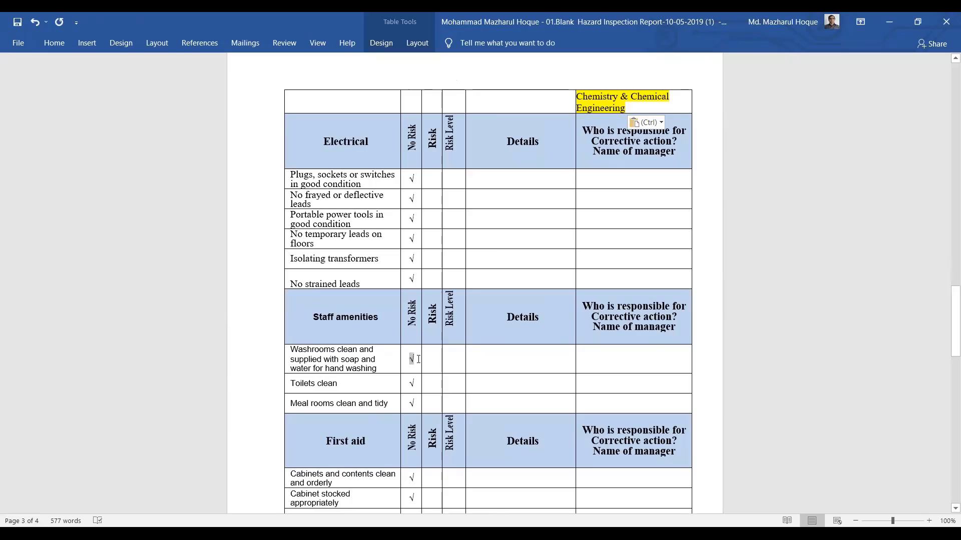
pyautogui.moveTo(408, 359); pyautogui.dragTo(418, 361)
pyautogui.rightClick(412, 362)
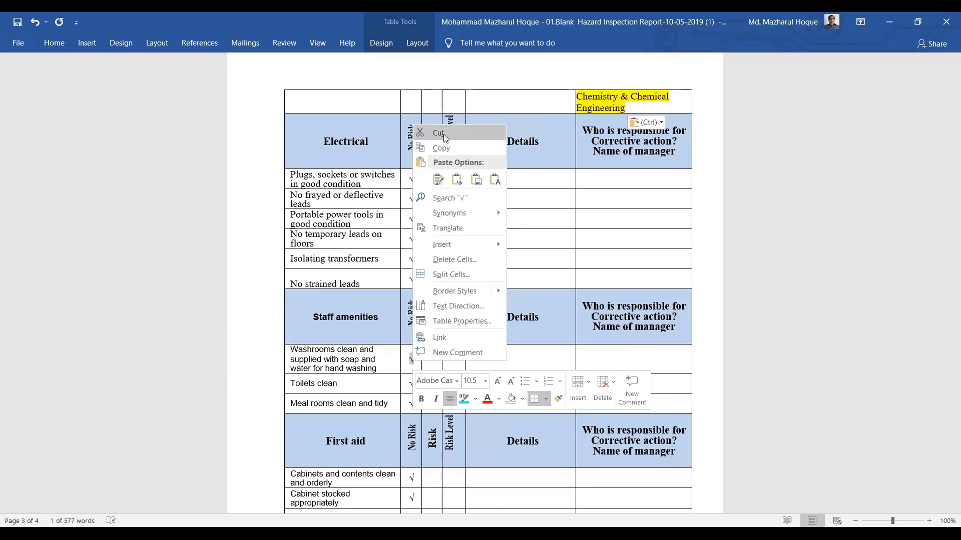
pyautogui.click(443, 133)
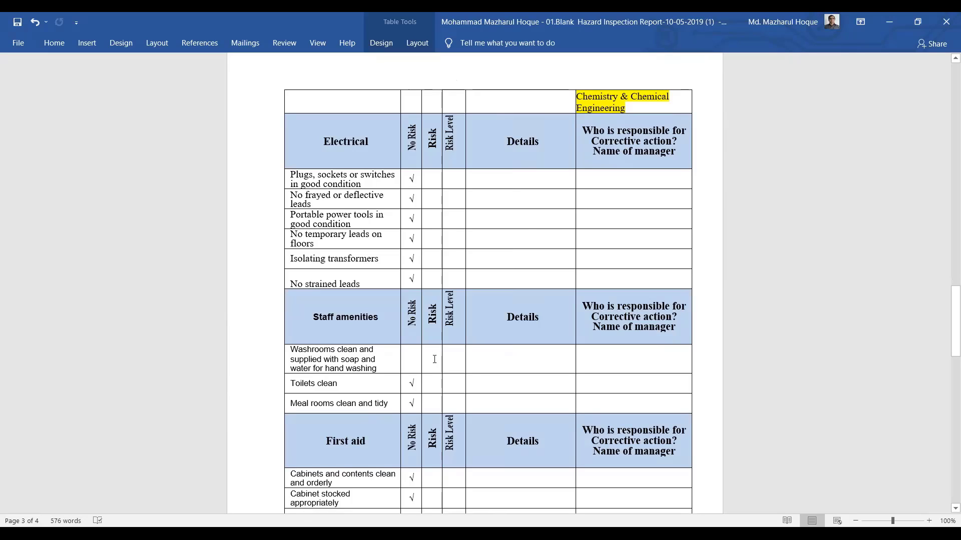
pyautogui.rightClick(434, 359)
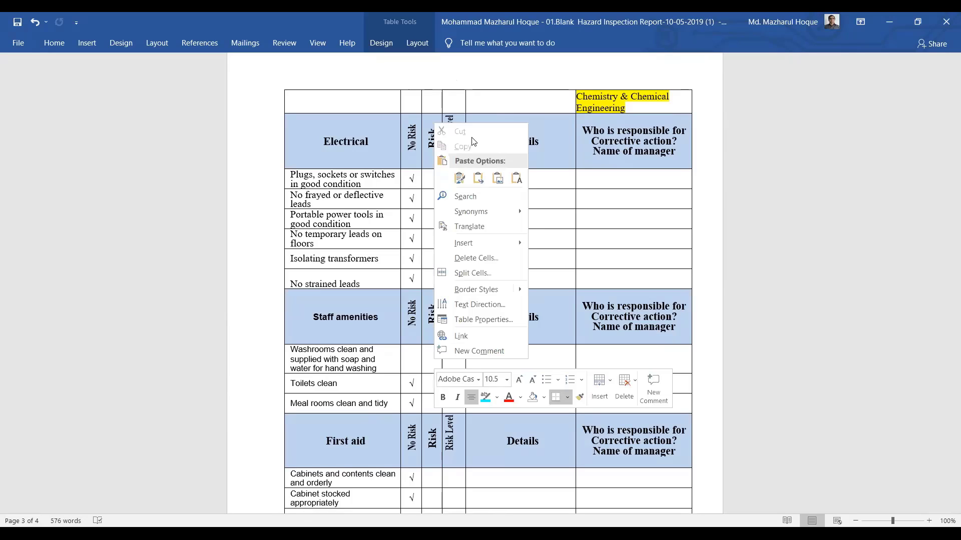
pyautogui.click(476, 178)
pyautogui.moveTo(947, 306); pyautogui.dragTo(947, 327)
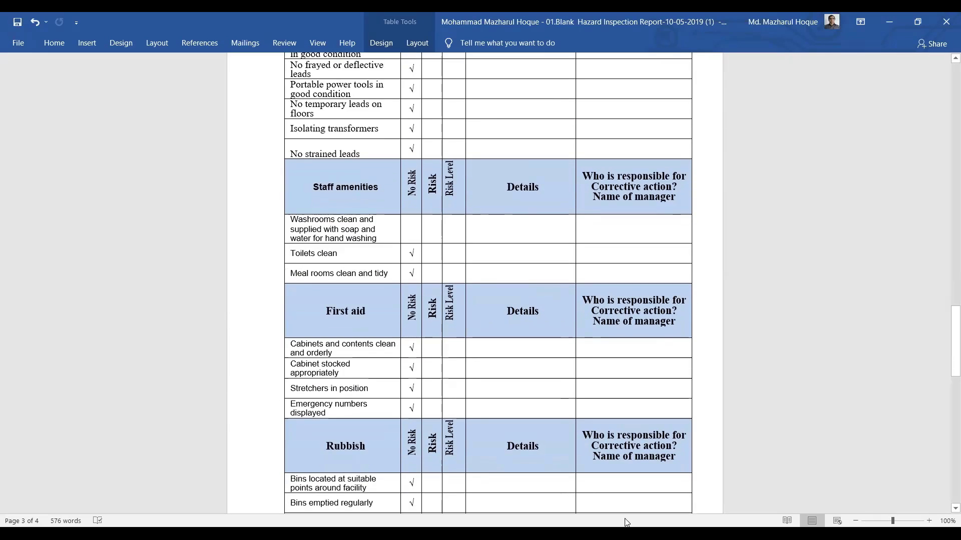
pyautogui.click(433, 228)
pyautogui.hotkey('ctrl', 'v')
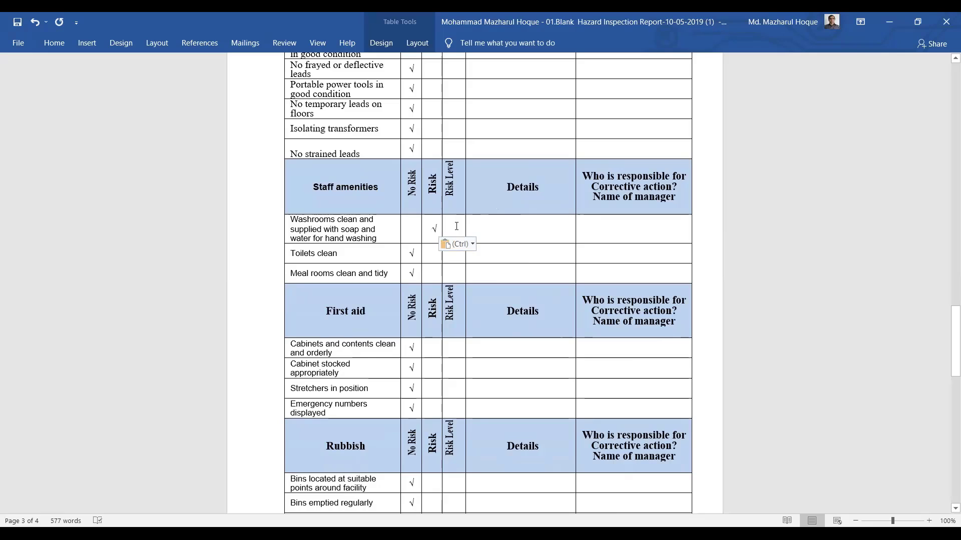
# Enter risk level M and details 'Soap stand' over 'Are broken' for the Washrooms row
pyautogui.write('M')
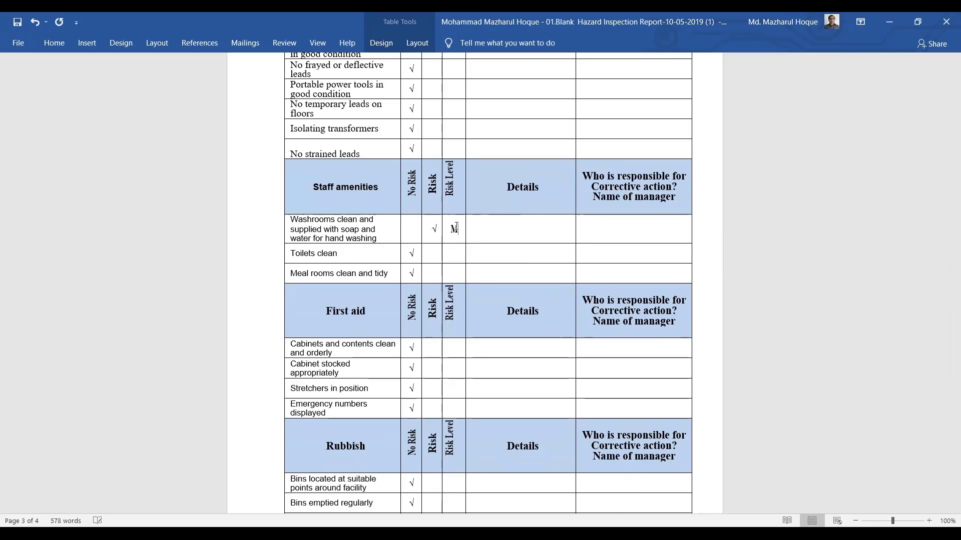
pyautogui.click(510, 235)
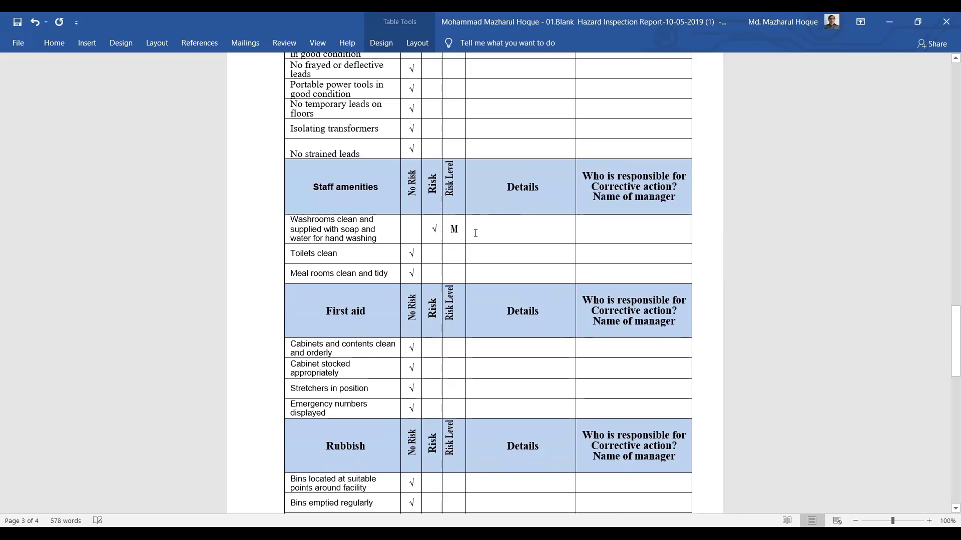
pyautogui.write('Soa')
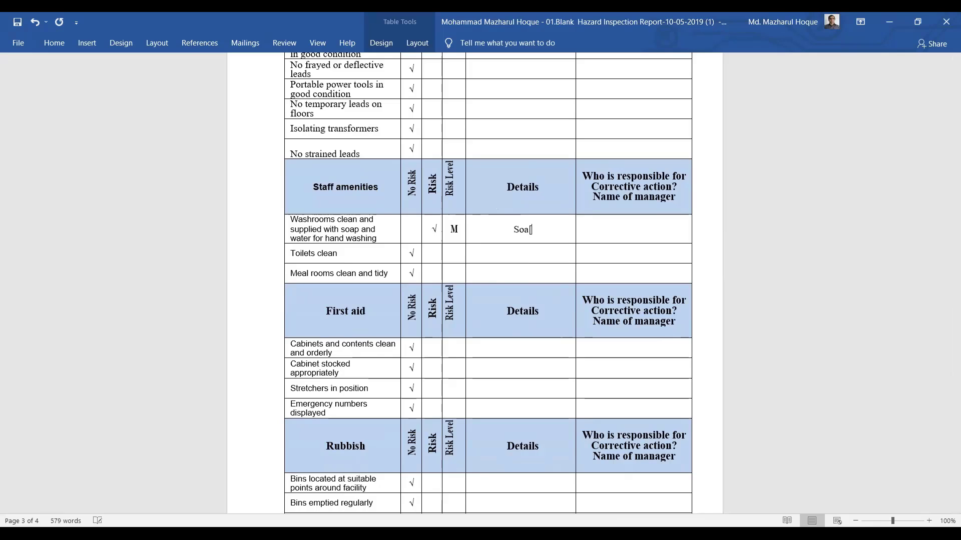
pyautogui.write('[ atand')
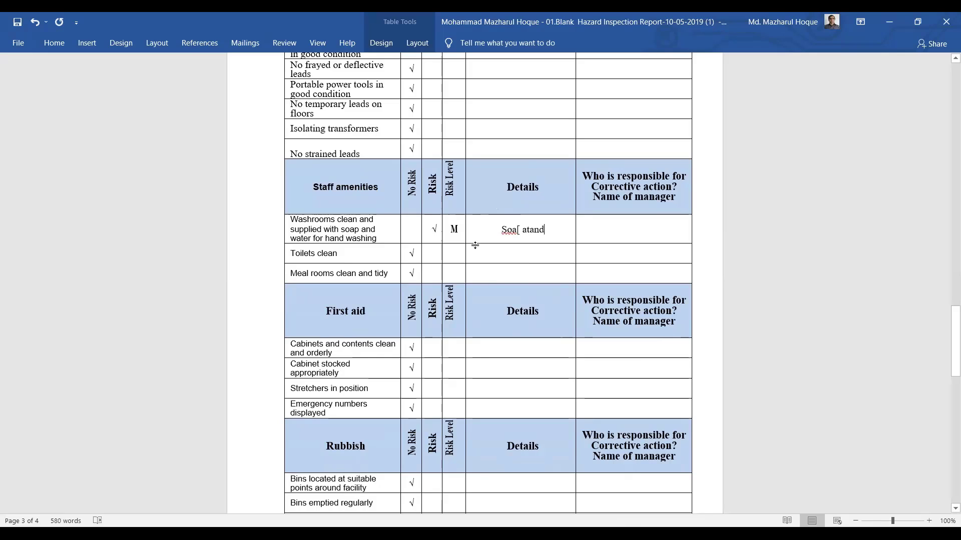
pyautogui.click(522, 229)
pyautogui.press('BackSpace')
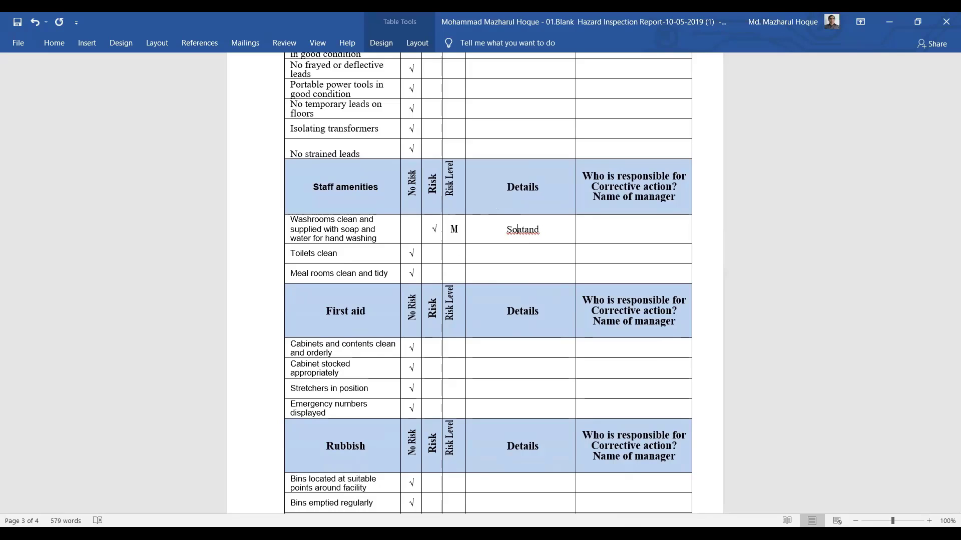
pyautogui.write('ap')
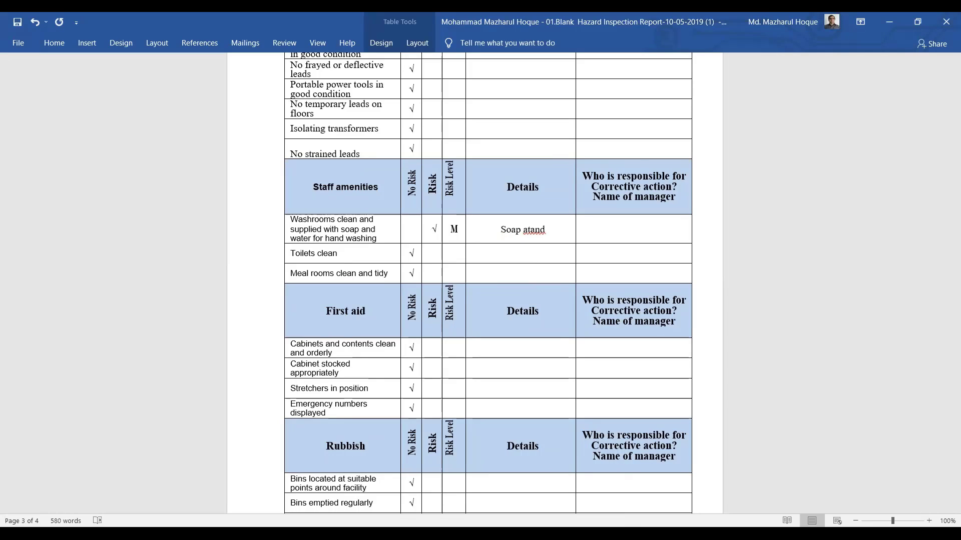
pyautogui.write(' stand')
pyautogui.press('Return')
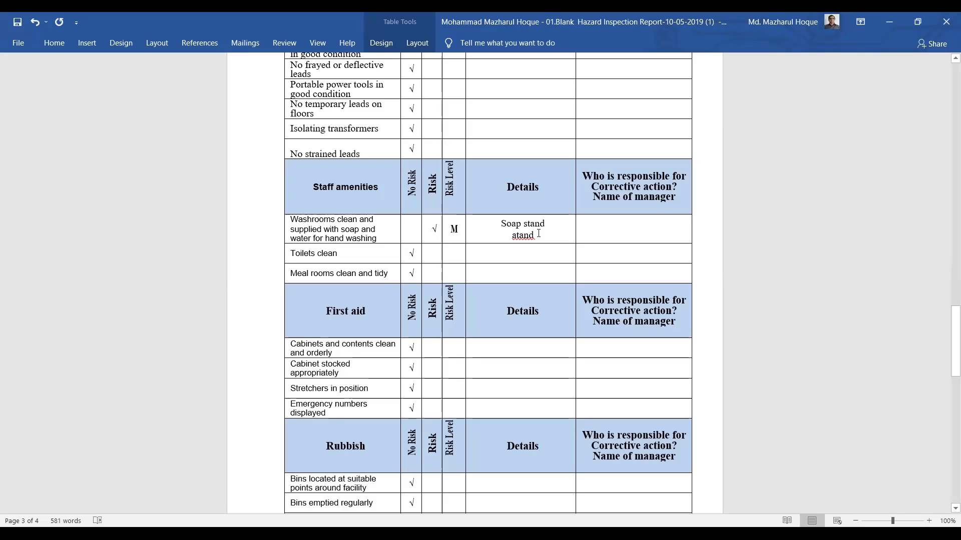
pyautogui.press('Right')
pyautogui.press('Delete')
pyautogui.press('Delete')
pyautogui.press('Delete')
pyautogui.press('Delete')
pyautogui.press('BackSpace')
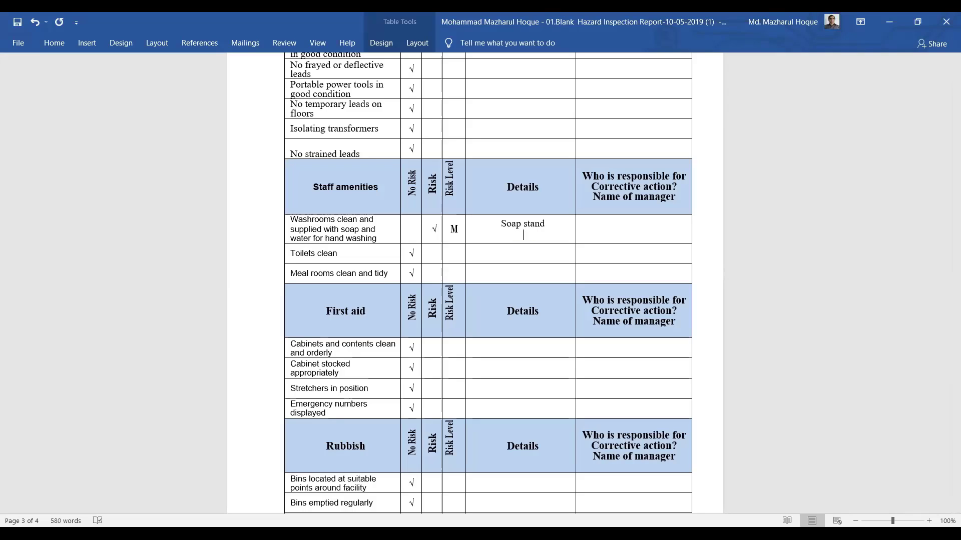
pyautogui.write('Are broken')
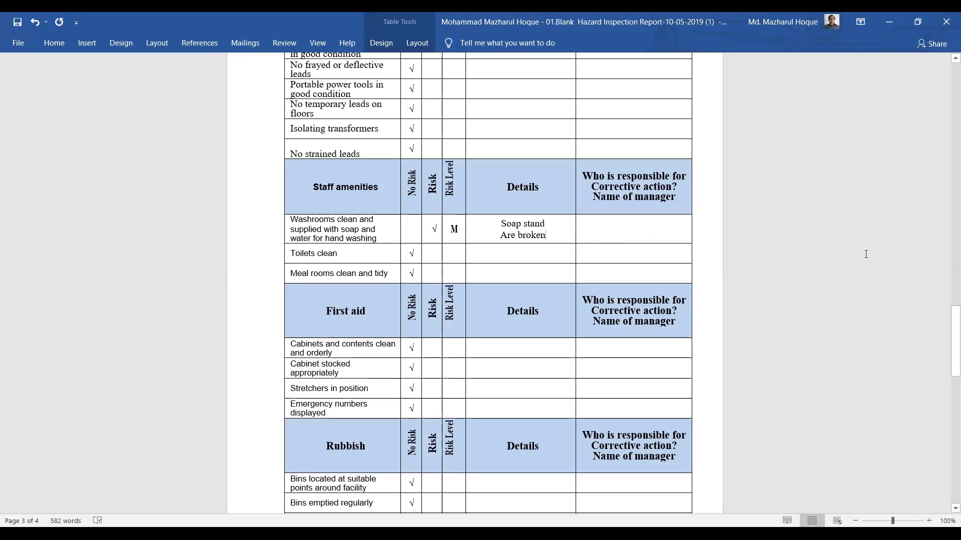
# Undo an accidental check-mark paste into the Washrooms responsible cell
pyautogui.click(620, 227)
pyautogui.hotkey('ctrl', 'v')
pyautogui.hotkey('ctrl', 'z')
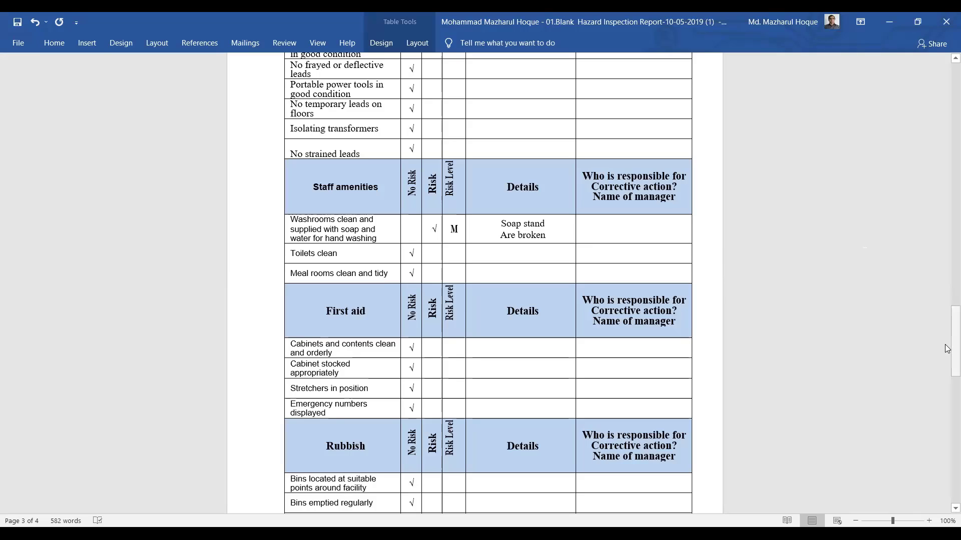
# Copy the Shelves row's OSH coordinator and Chairman manager text into the Washrooms responsible cell
pyautogui.moveTo(956, 340); pyautogui.dragTo(955, 262)
pyautogui.scroll(-2, 416, 240)
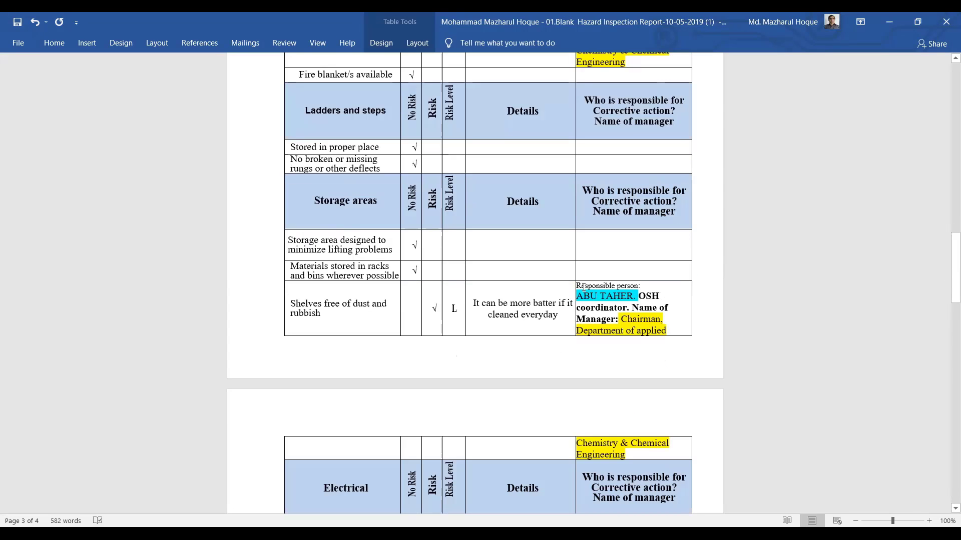
pyautogui.moveTo(576, 285); pyautogui.dragTo(672, 456)
pyautogui.hotkey('ctrl', 'c')
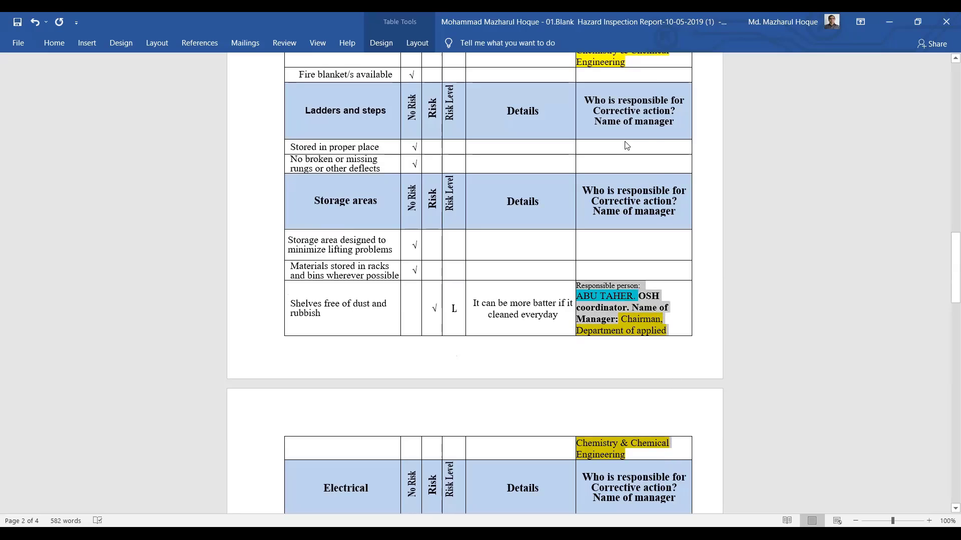
pyautogui.rightClick(611, 315)
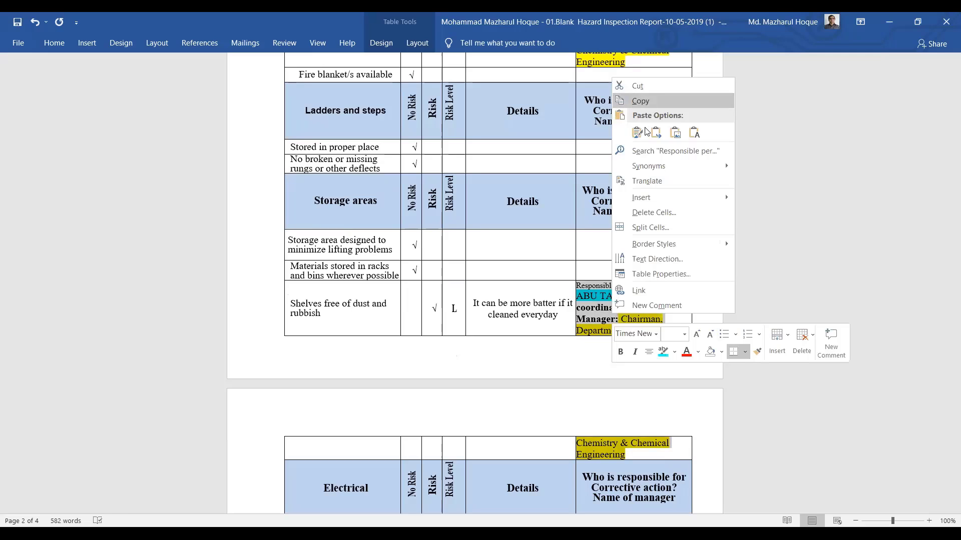
pyautogui.press('Escape')
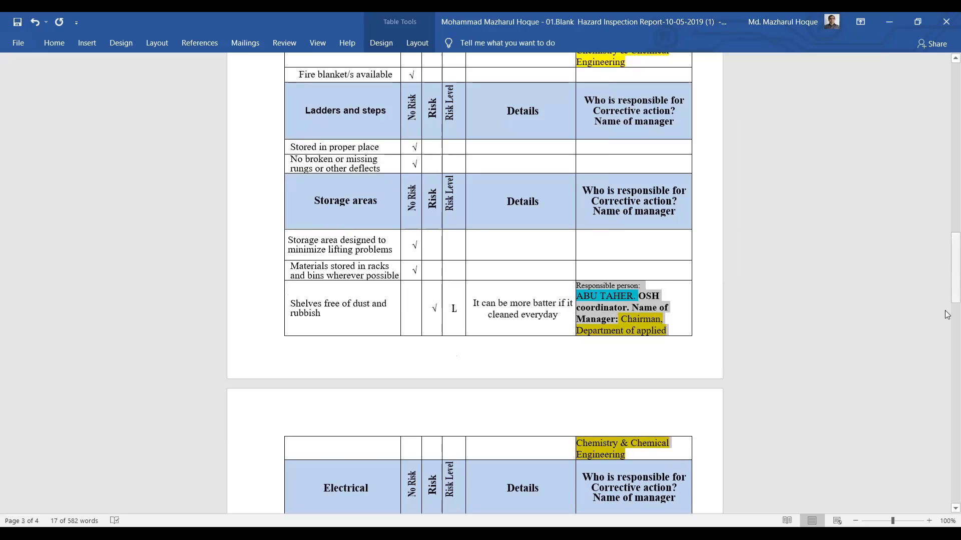
pyautogui.moveTo(947, 313); pyautogui.dragTo(937, 335)
pyautogui.click(618, 337)
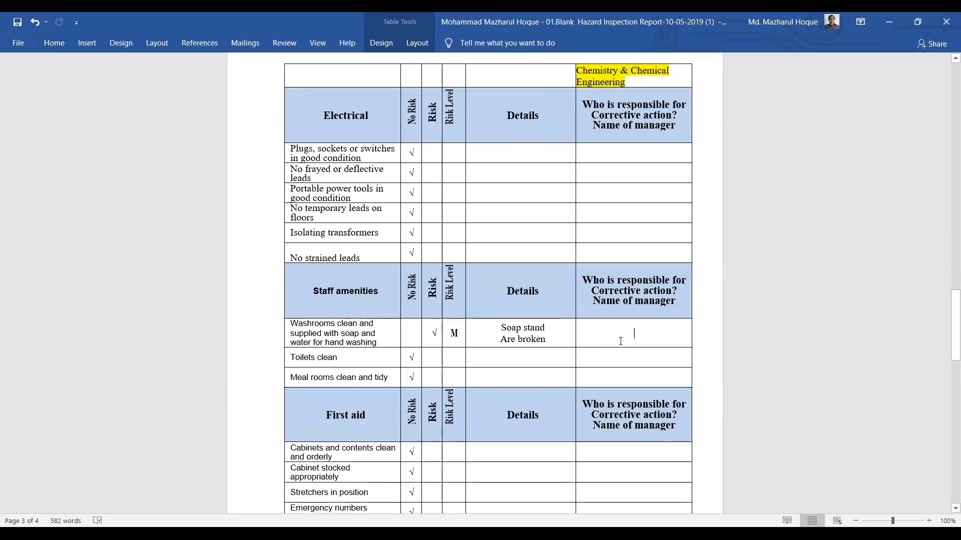
pyautogui.hotkey('ctrl', 'v')
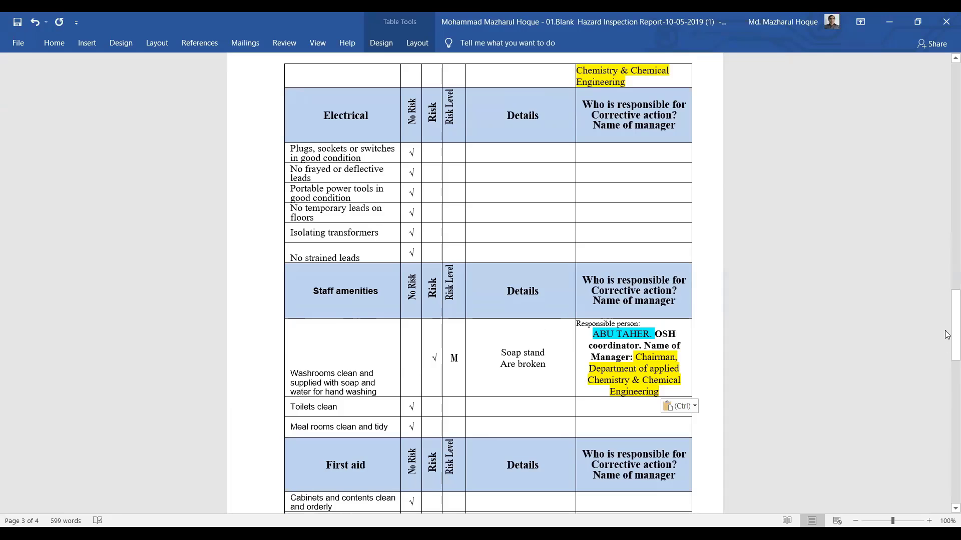
pyautogui.scroll(-8, 948, 368)
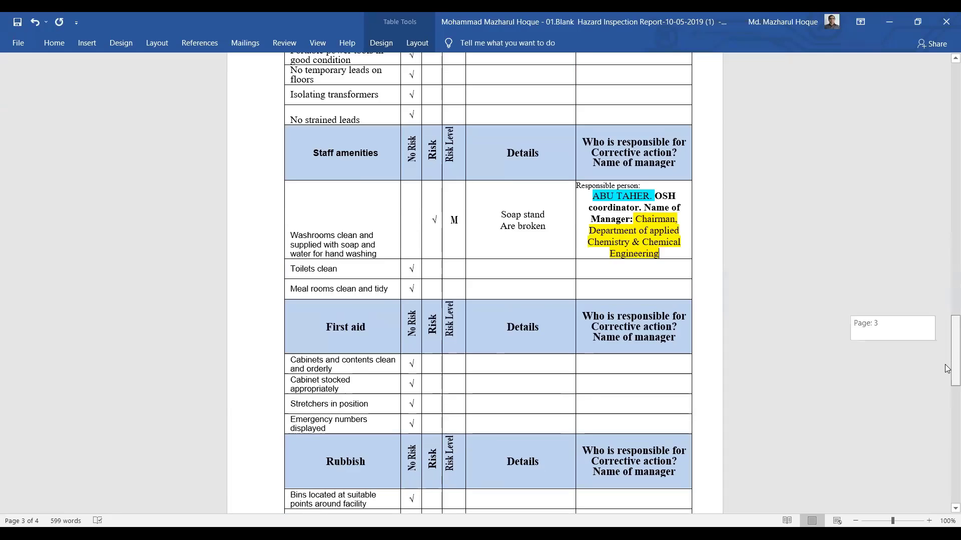
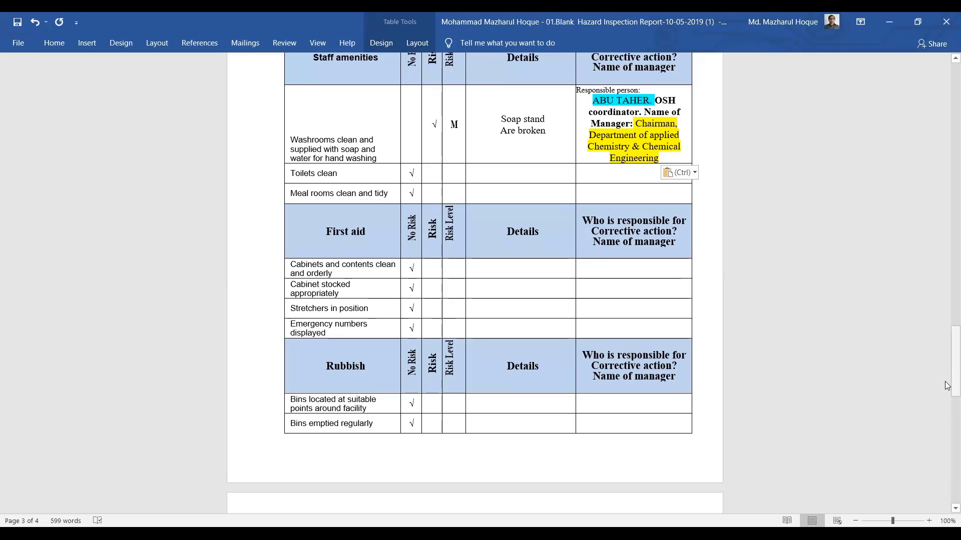
# Move the Bins row's check mark from the No Risk cell to the Risk cell
pyautogui.moveTo(948, 369); pyautogui.dragTo(947, 329)
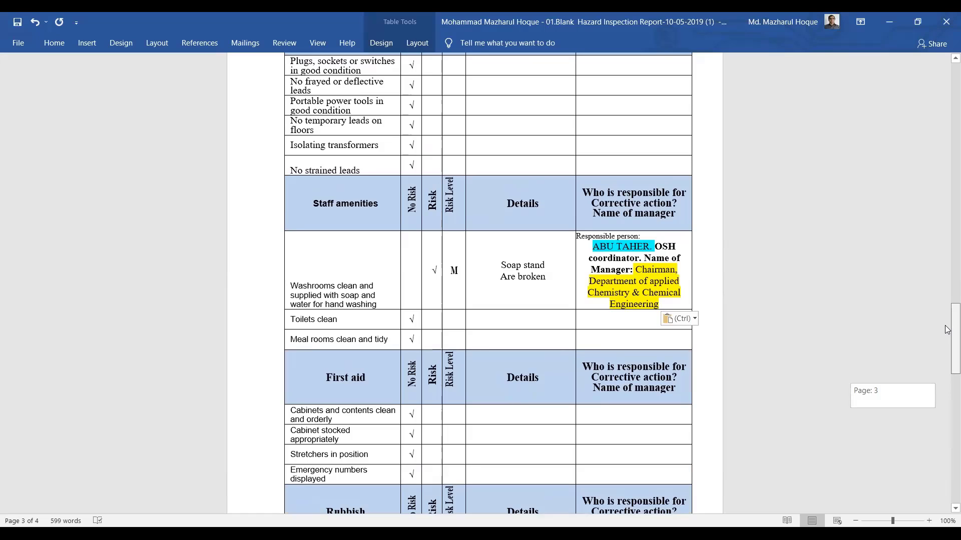
pyautogui.scroll(1, 947, 330)
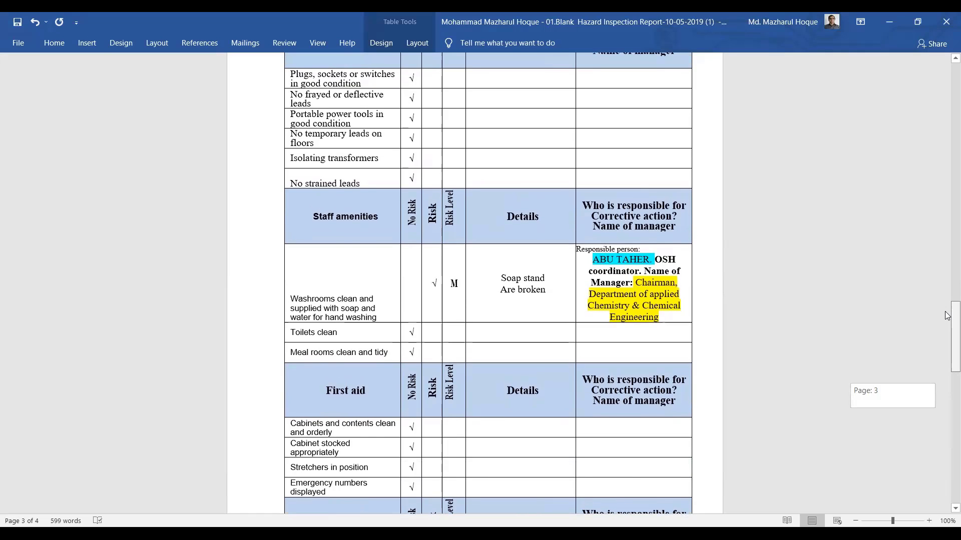
pyautogui.moveTo(947, 365); pyautogui.dragTo(948, 327)
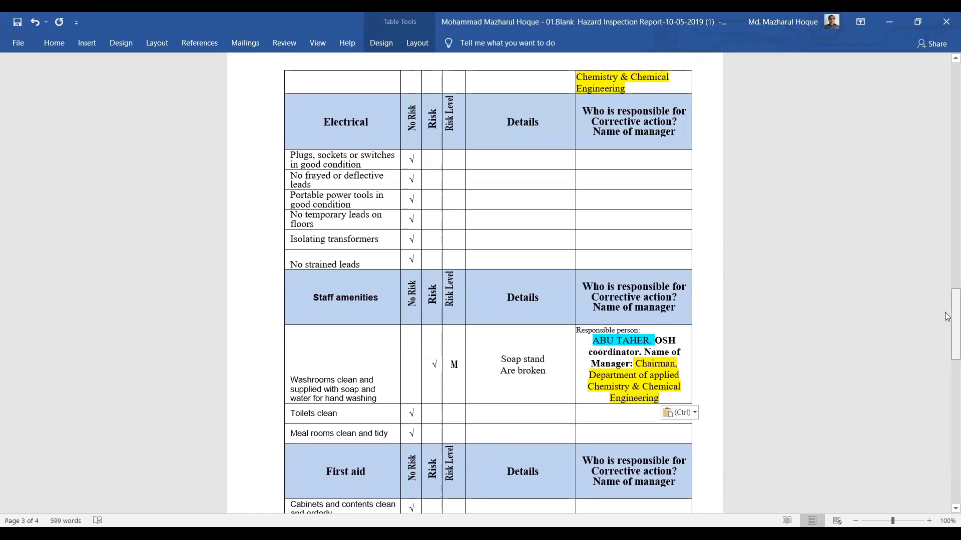
pyautogui.moveTo(947, 277); pyautogui.dragTo(947, 317)
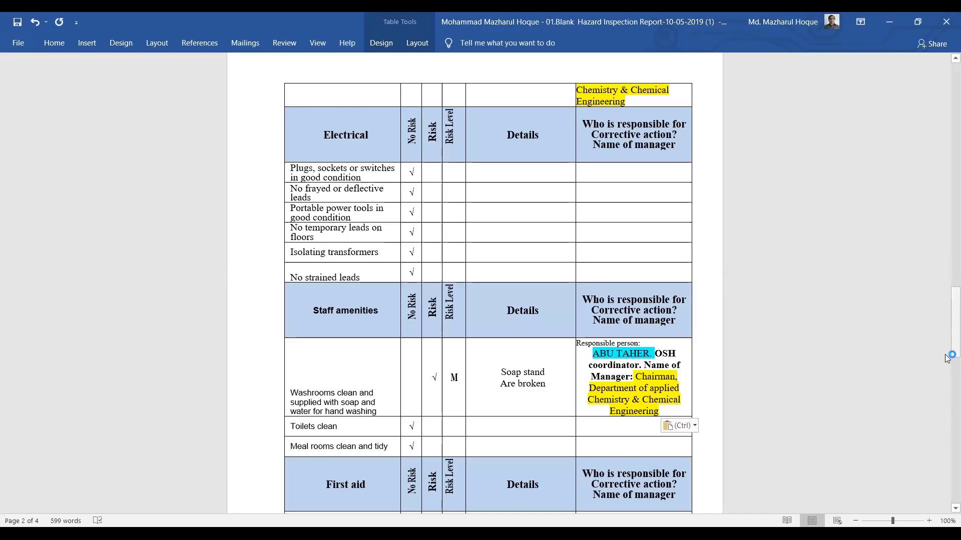
pyautogui.scroll(-5, 947, 358)
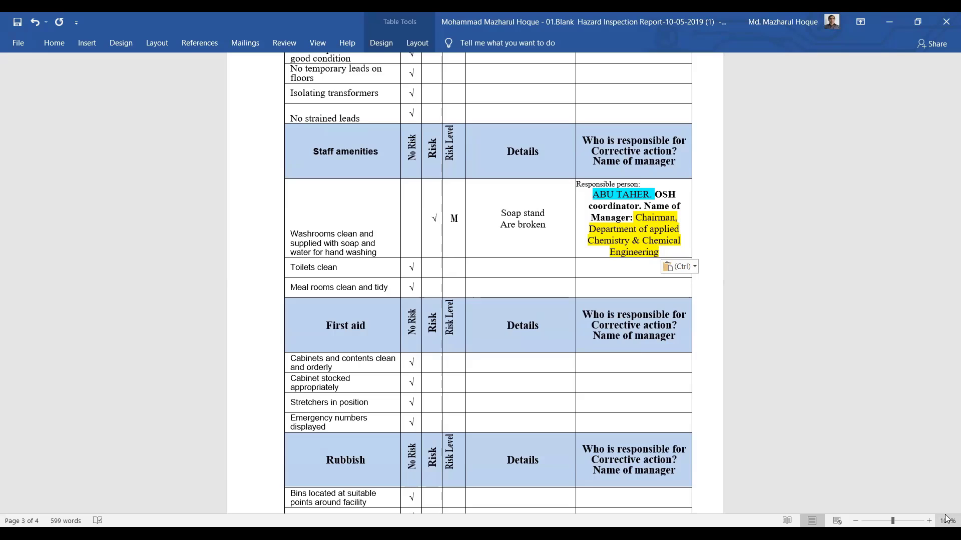
pyautogui.scroll(-1, 946, 516)
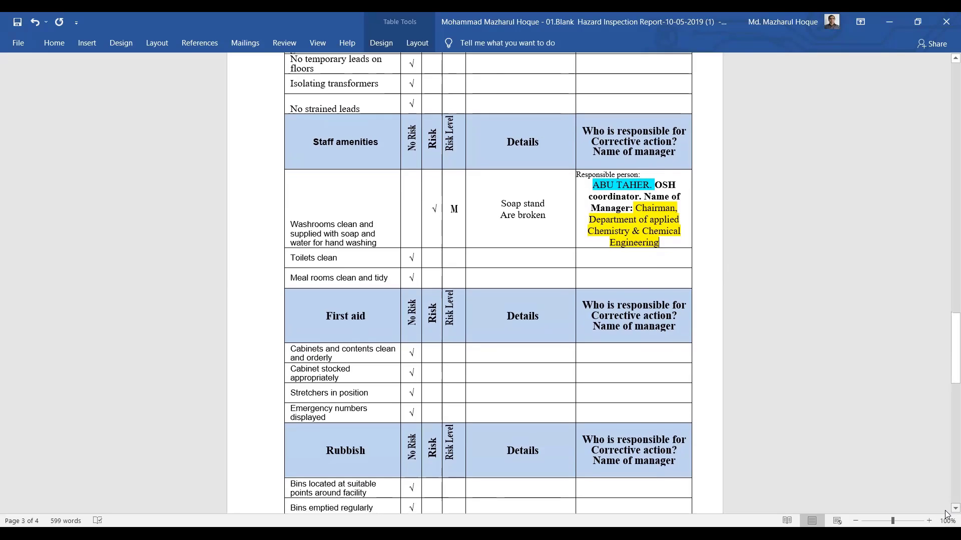
pyautogui.scroll(-3, 946, 517)
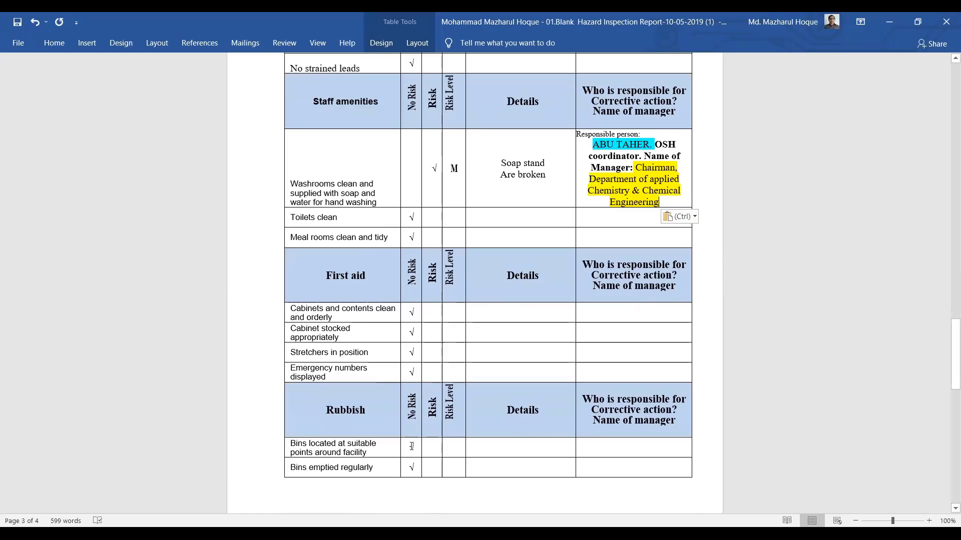
pyautogui.moveTo(409, 445); pyautogui.dragTo(420, 445)
pyautogui.hotkey('ctrl', 'c')
pyautogui.rightClick(412, 449)
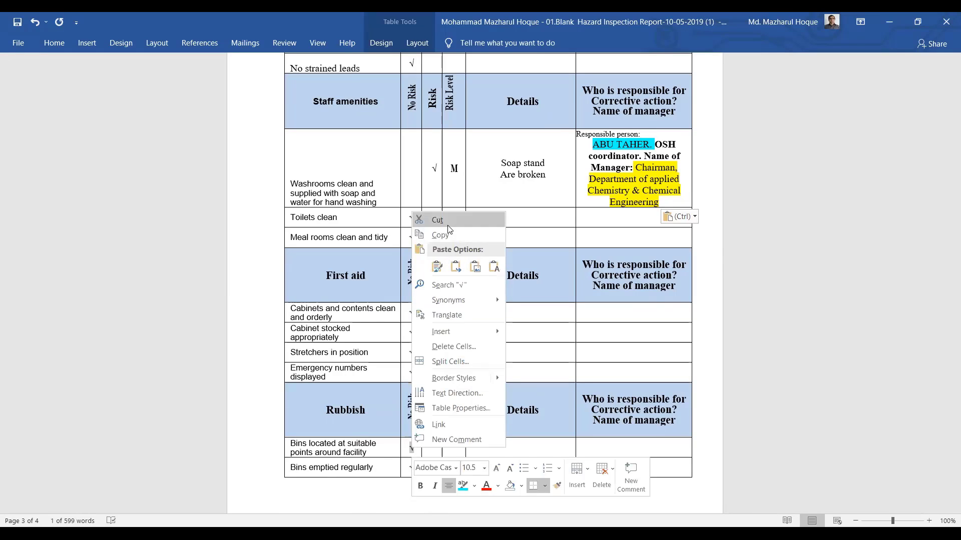
pyautogui.press('Return')
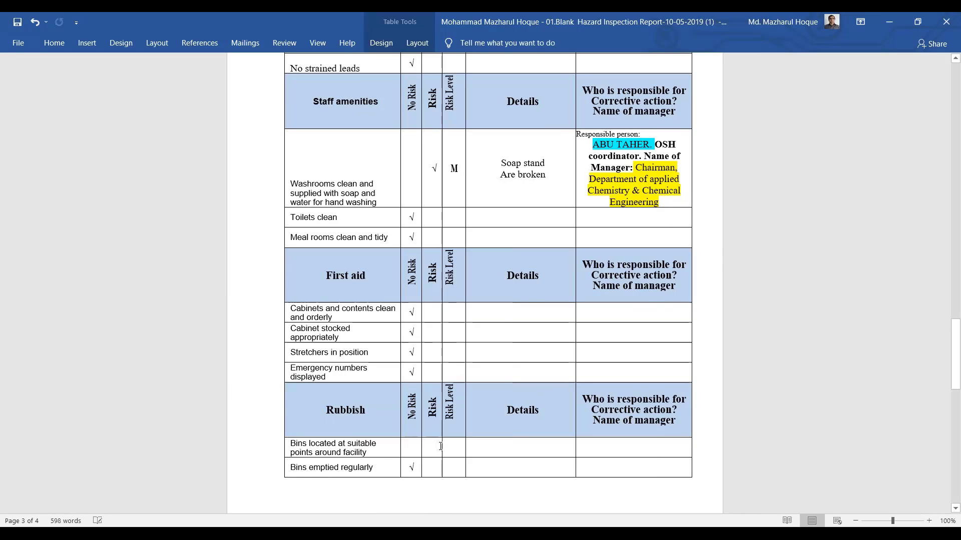
pyautogui.hotkey('ctrl', 'v')
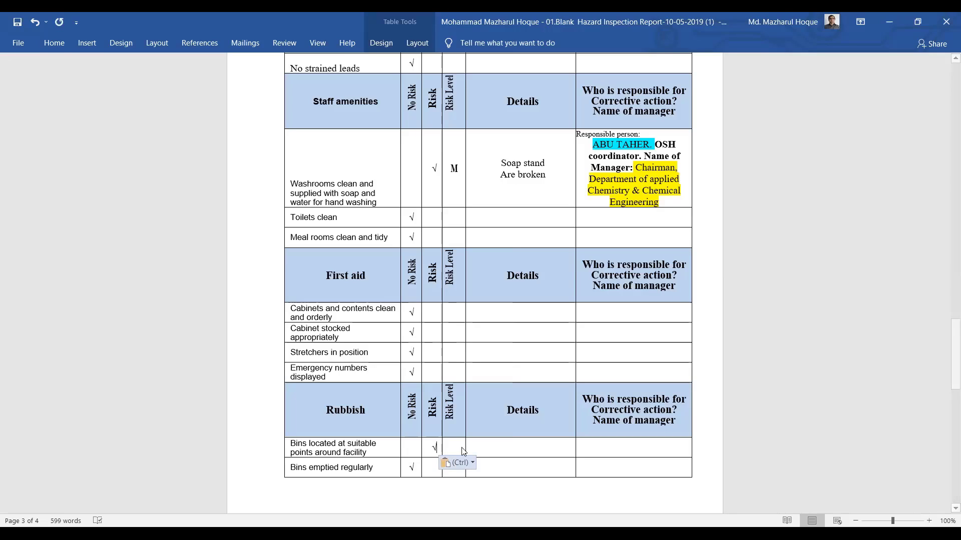
# Give the Bins row risk level L, save, and enter the detail 'Not at suitable'
pyautogui.click(458, 446)
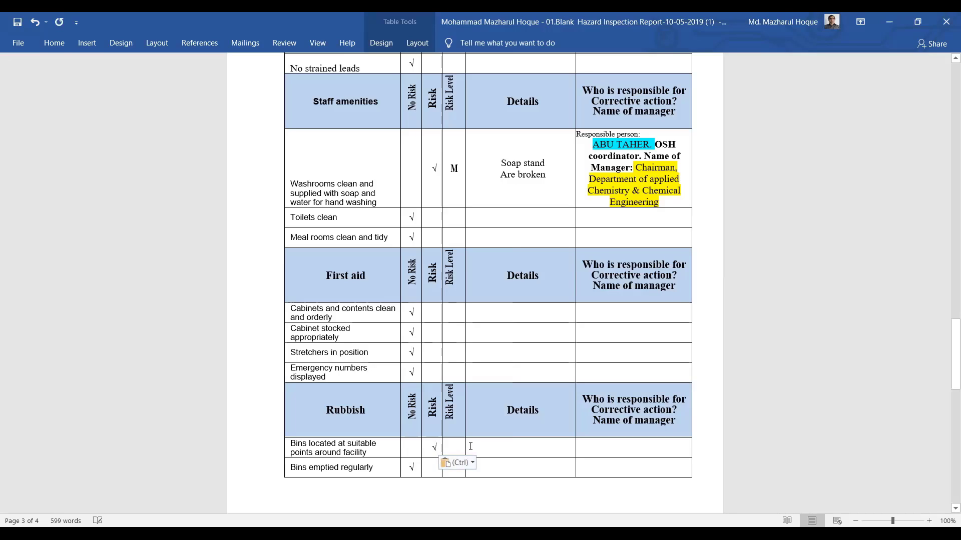
pyautogui.write('L')
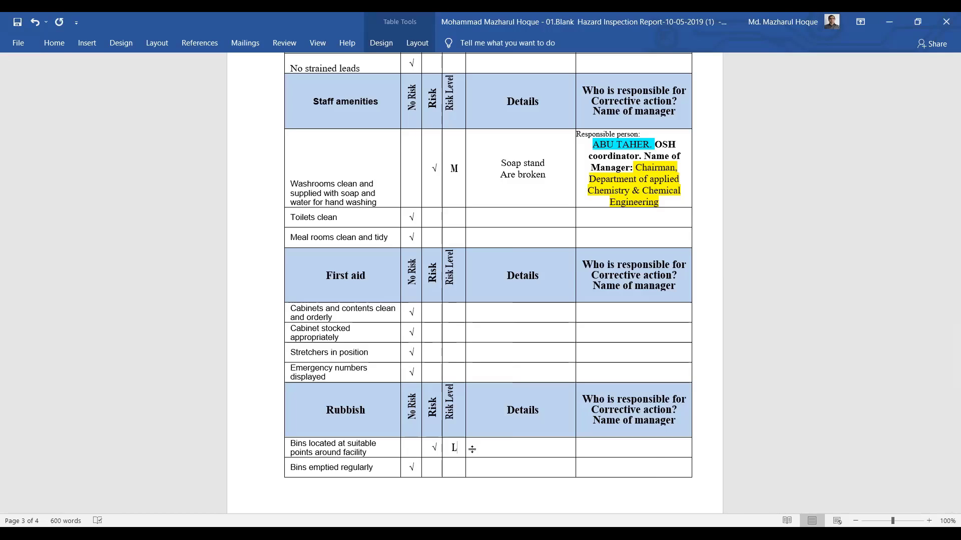
pyautogui.hotkey('ctrl', 's')
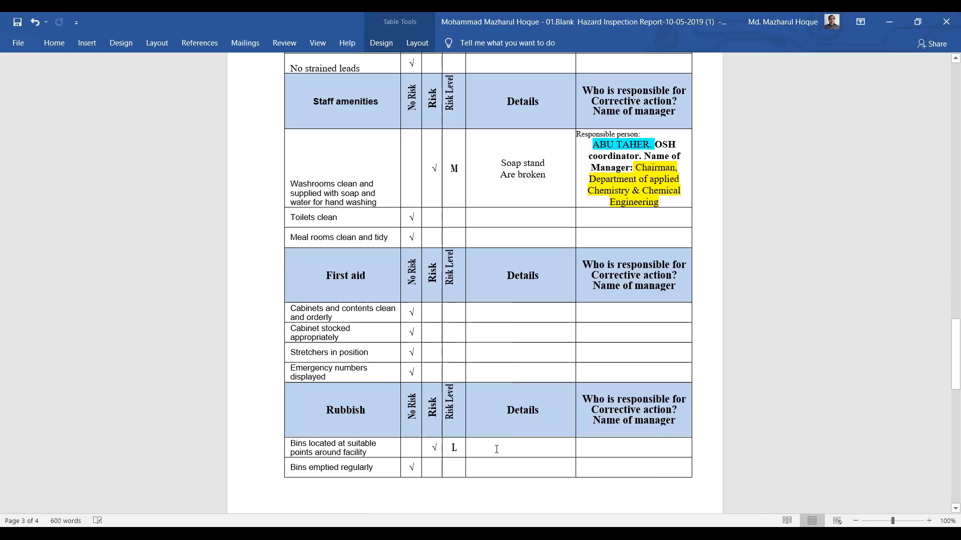
pyautogui.press('Tab')
pyautogui.write('Not')
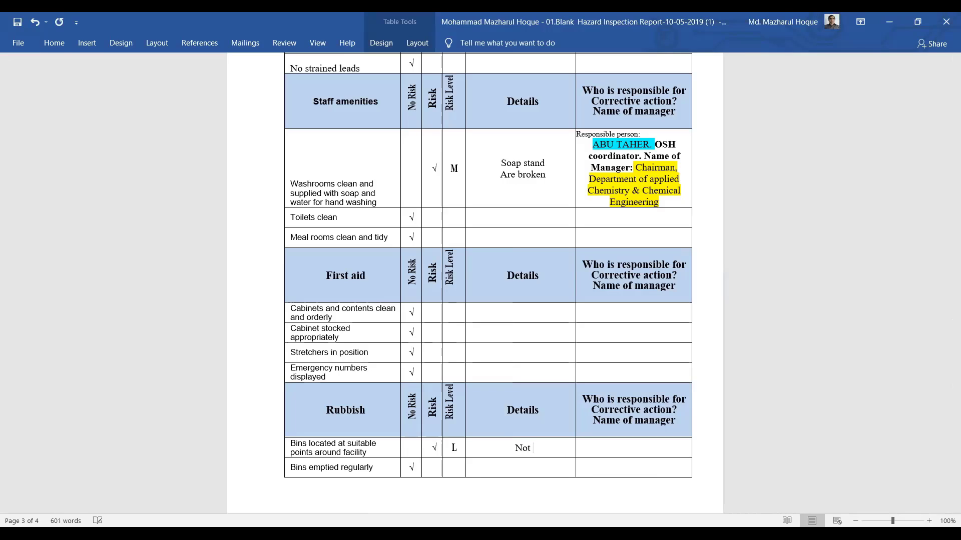
pyautogui.write(' at suitable')
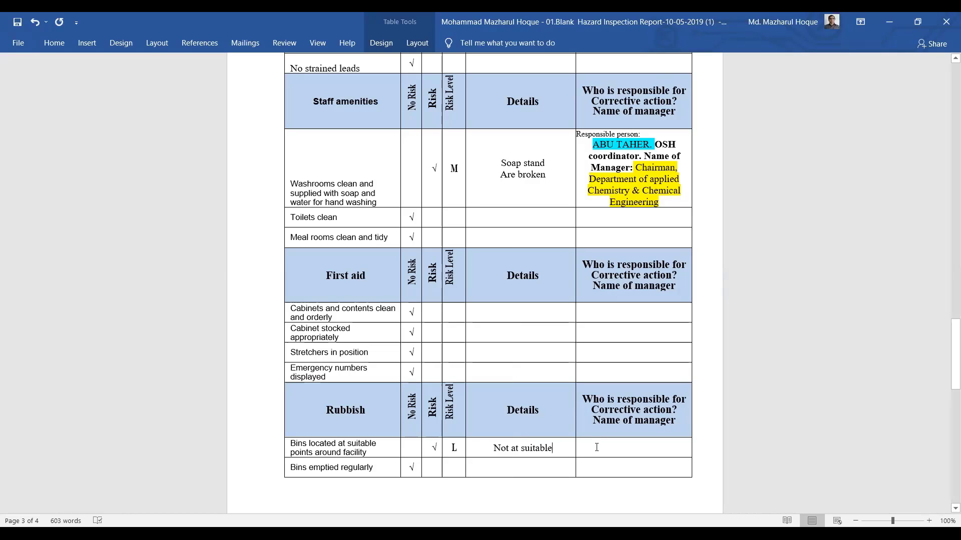
pyautogui.hotkey('ctrl', 'v')
pyautogui.hotkey('ctrl', 'z')
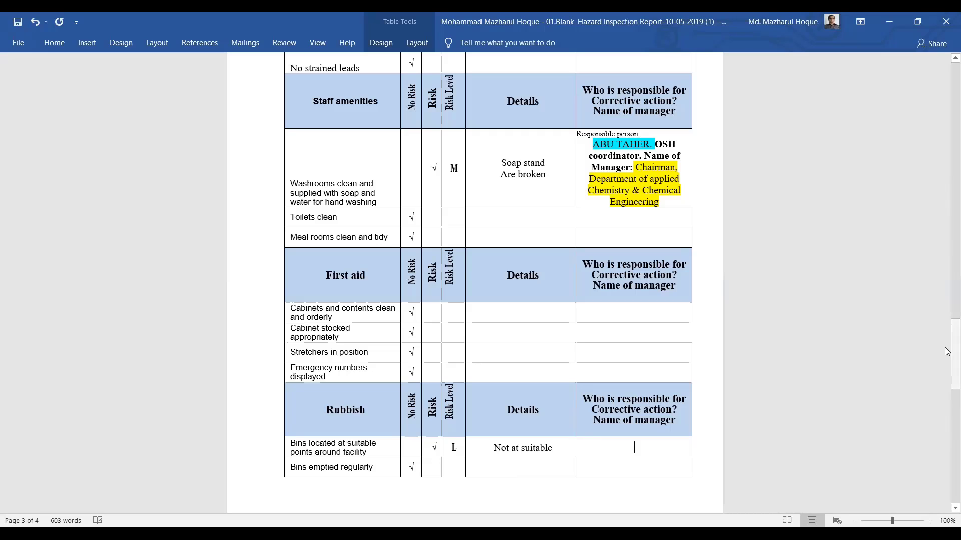
# Copy the washroom row's OSH coordinator and chairman details into the Bins row's responsible cell
pyautogui.moveTo(947, 321); pyautogui.dragTo(948, 290)
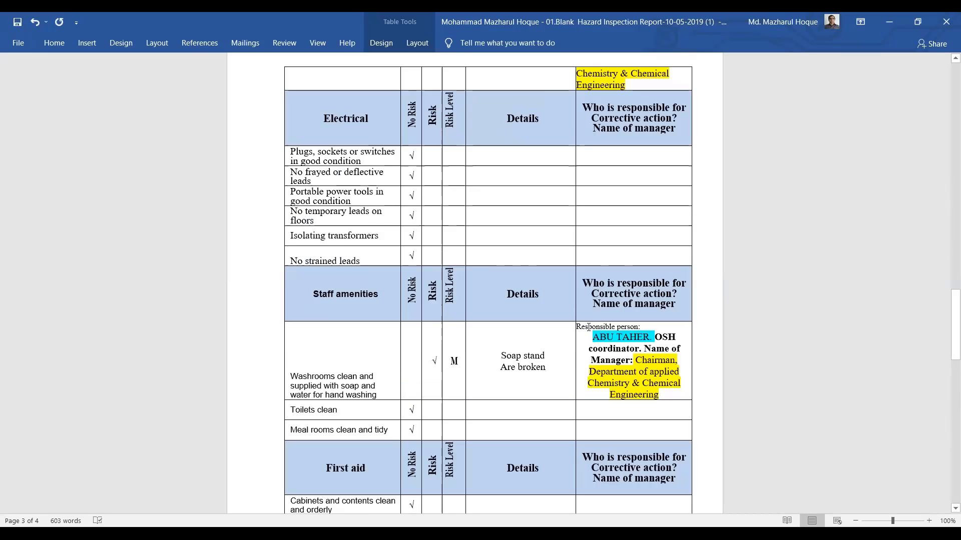
pyautogui.moveTo(576, 327); pyautogui.dragTo(660, 392)
pyautogui.hotkey('ctrl', 'c')
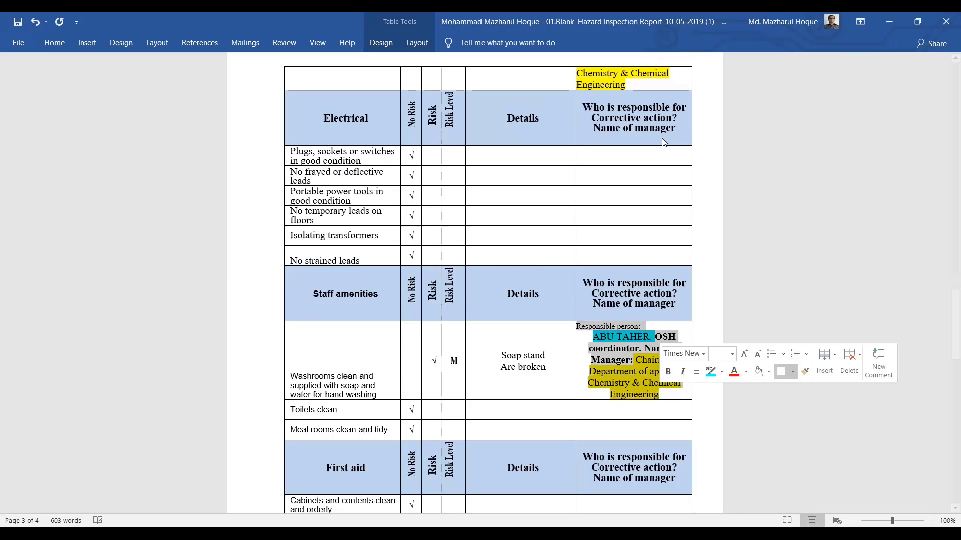
pyautogui.moveTo(948, 321); pyautogui.dragTo(947, 370)
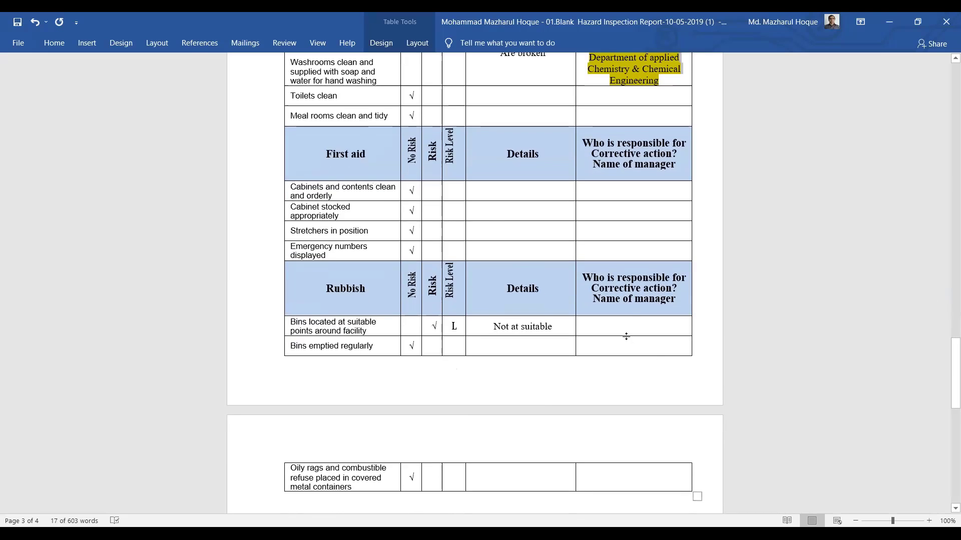
pyautogui.click(616, 329)
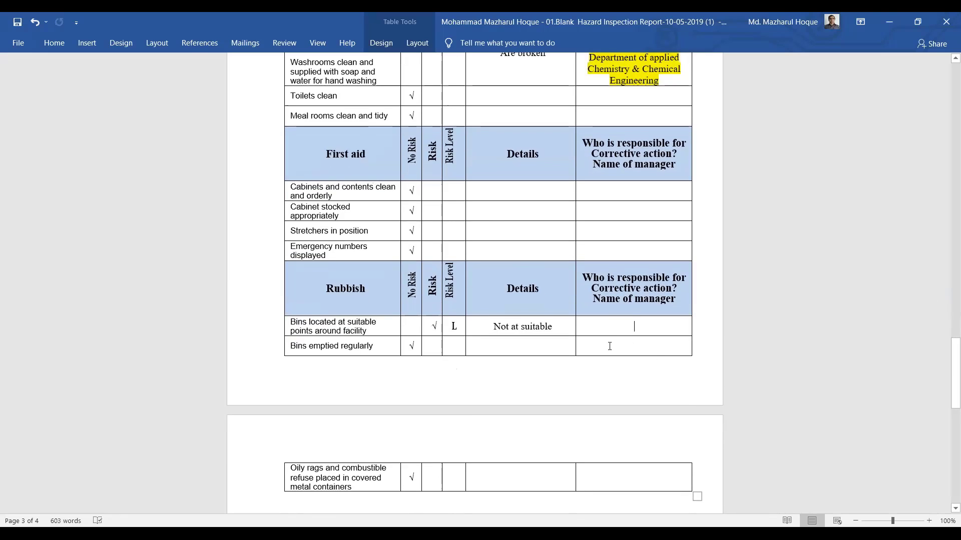
pyautogui.hotkey('ctrl', 'v')
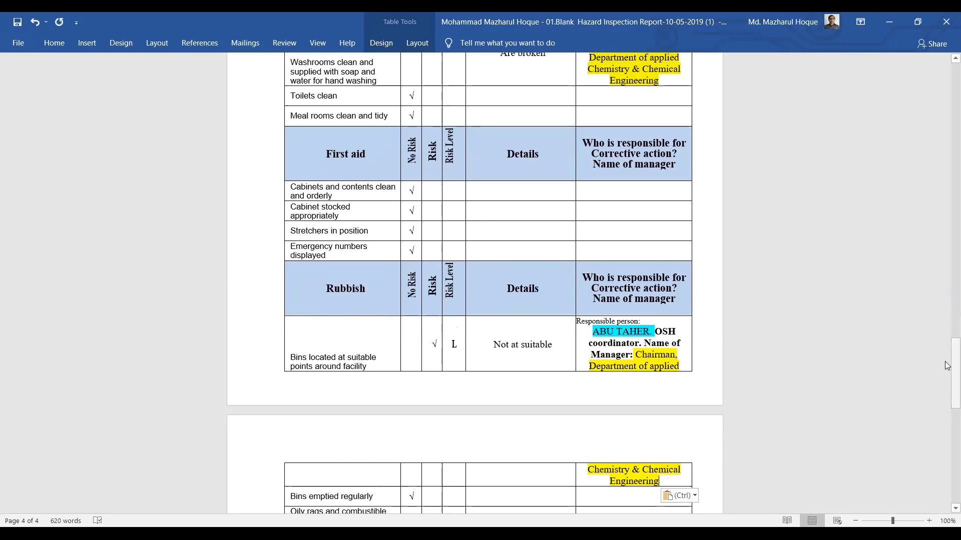
pyautogui.scroll(-5, 947, 365)
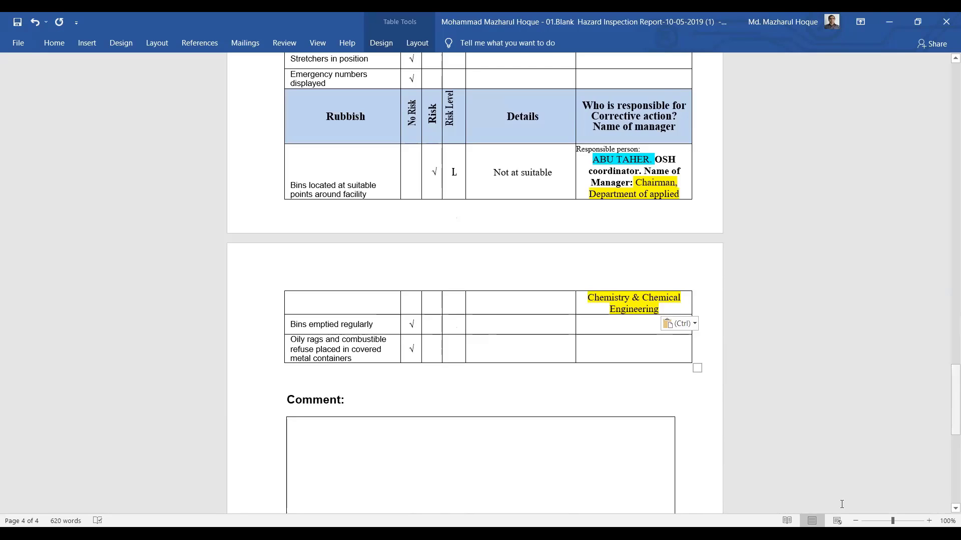
# Write 'Above mention work would be completed within 25/08/2021' in the Comment box
pyautogui.click(352, 438)
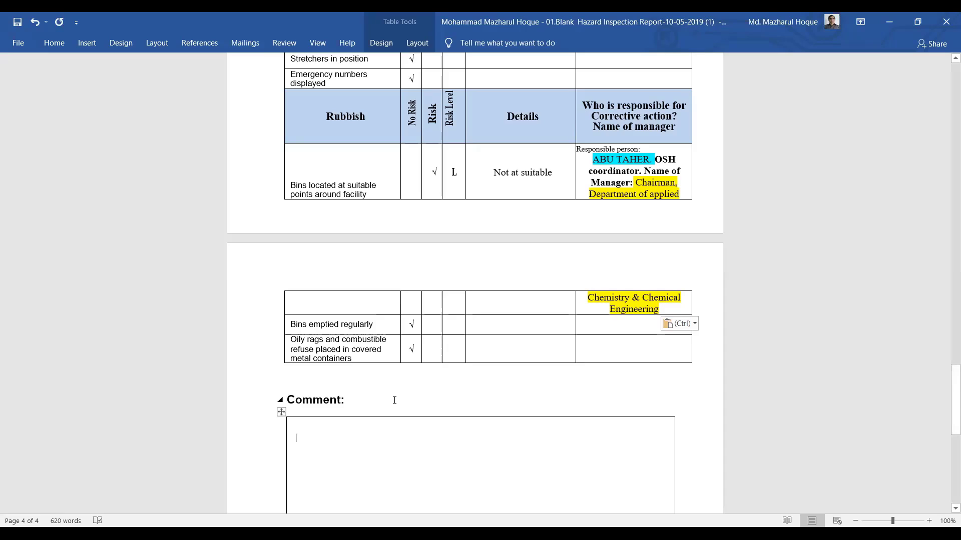
pyautogui.write('The')
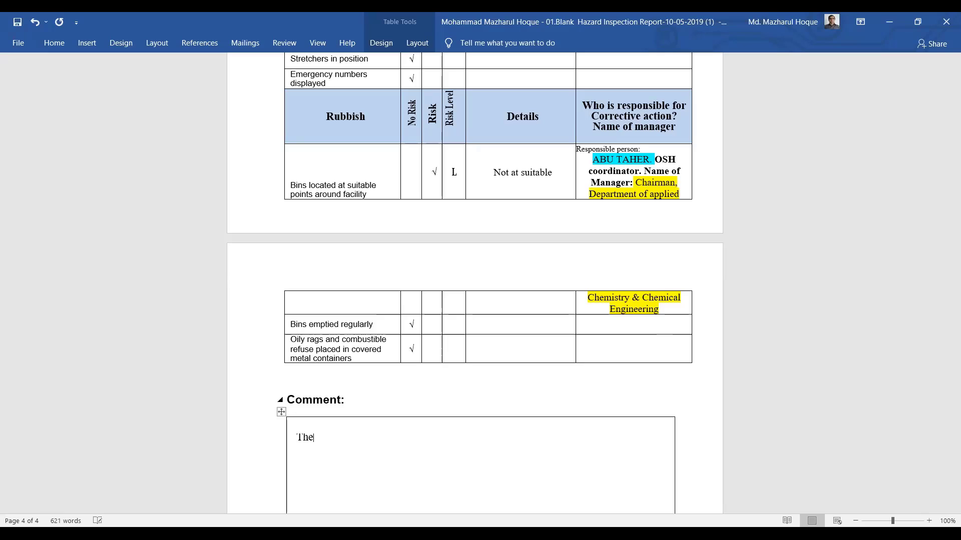
pyautogui.press('BackSpace')
pyautogui.press('BackSpace')
pyautogui.press('BackSpace')
pyautogui.write('Abob')
pyautogui.press('BackSpace')
pyautogui.write('ve mention')
pyautogui.write('work c')
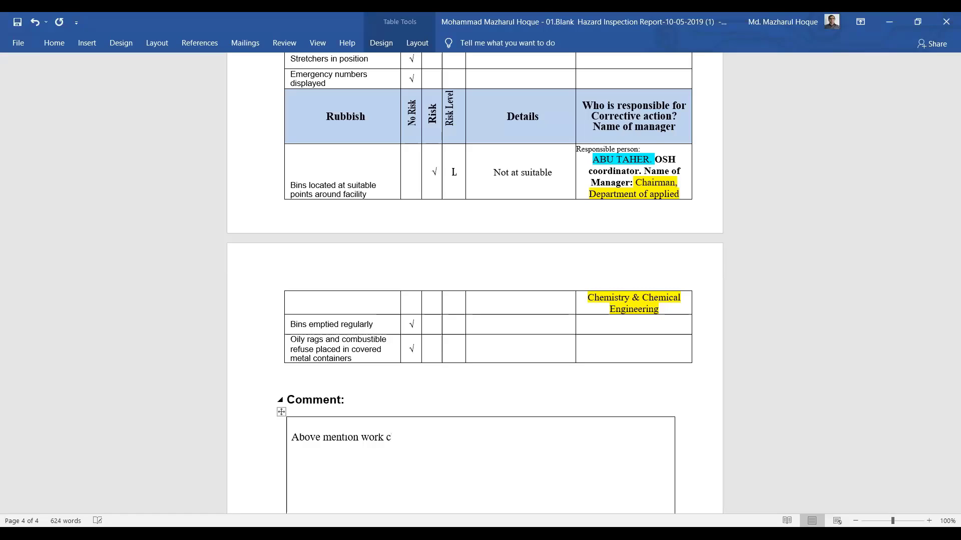
pyautogui.press('BackSpace')
pyautogui.write('would be completed wi')
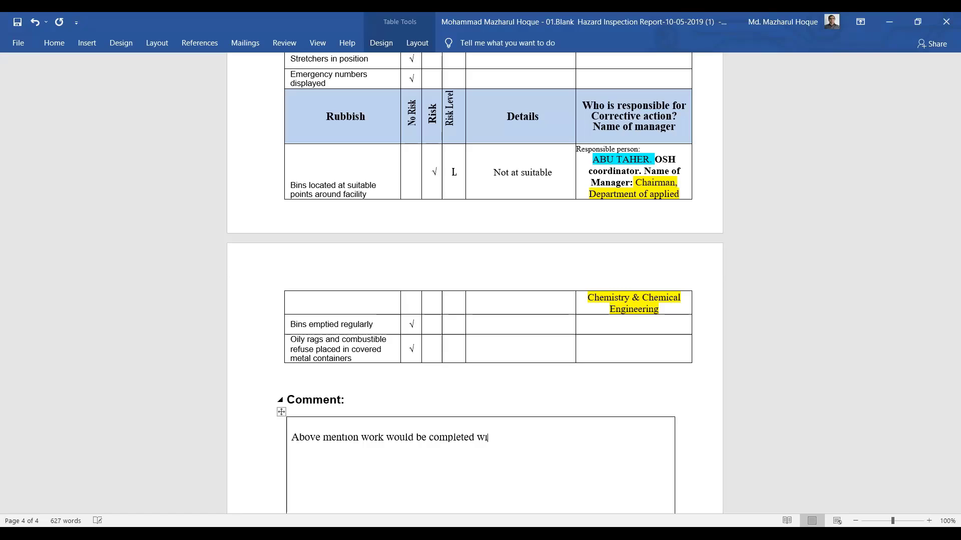
pyautogui.write('thin25/08/2021')
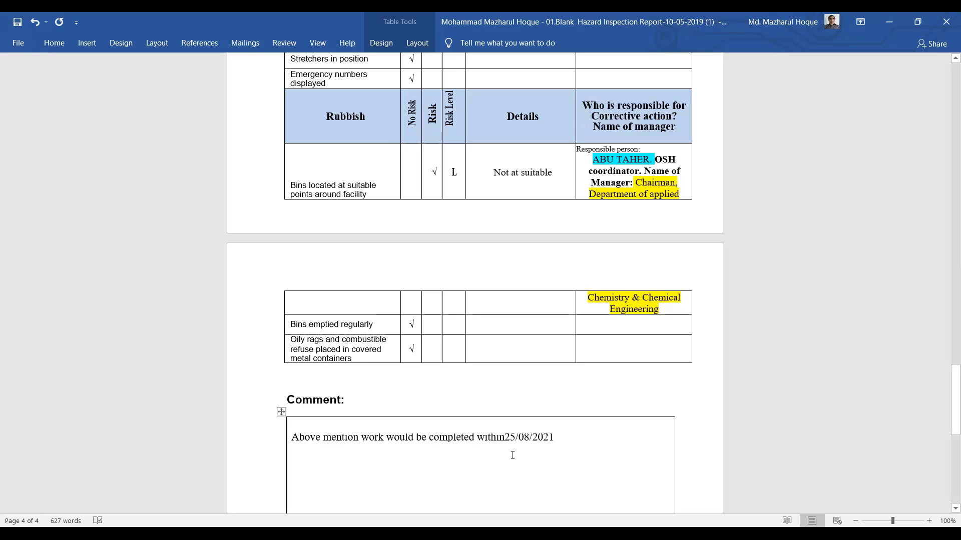
pyautogui.click(506, 437)
# Add a new comment line reading 'The environment of workplace more or less satisfactory.'
pyautogui.click(568, 435)
pyautogui.press('Return')
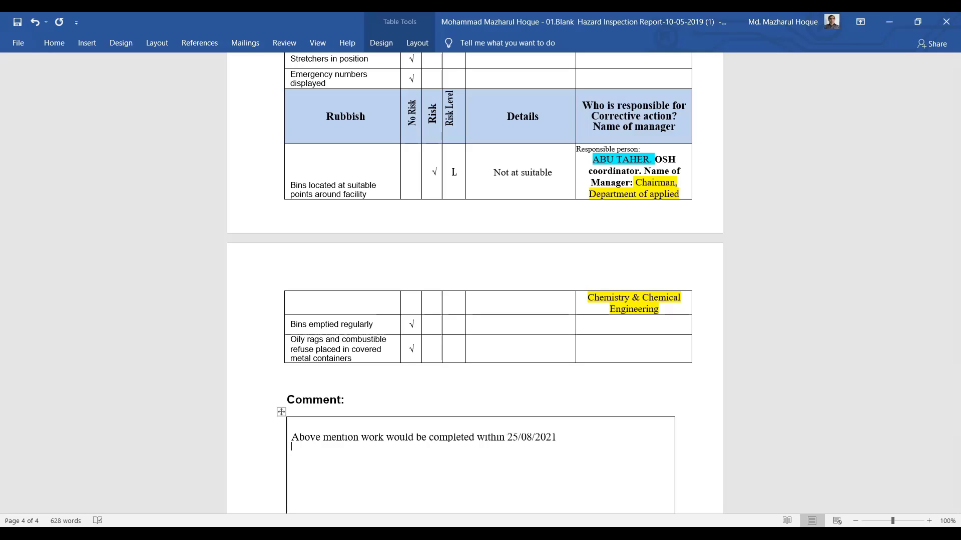
pyautogui.write('he environment of ')
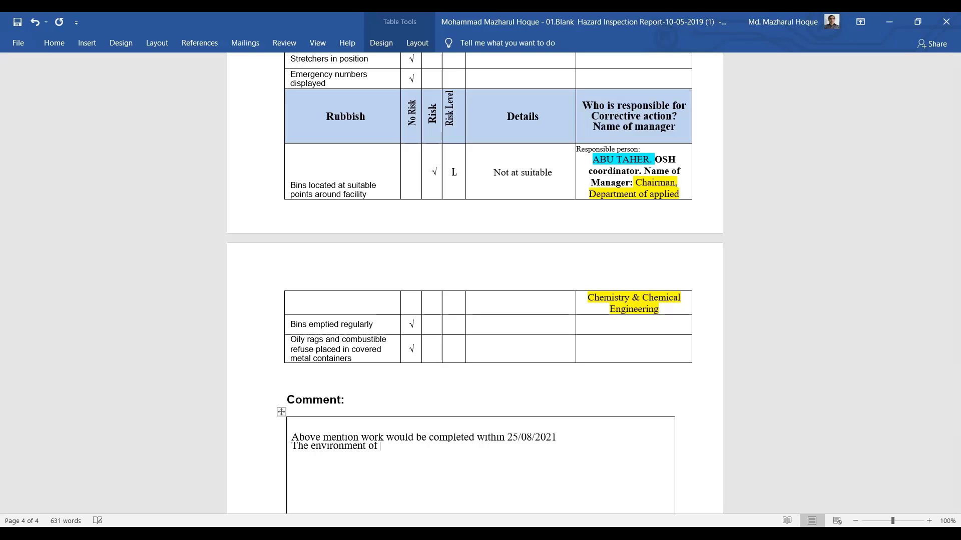
pyautogui.write('workplace is satisfa')
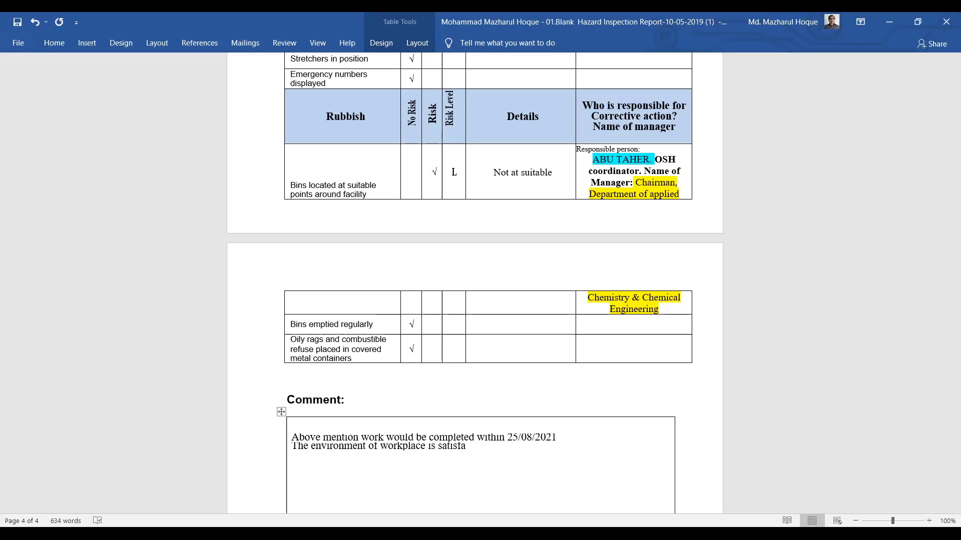
pyautogui.write('cory')
pyautogui.press('BackSpace')
pyautogui.press('BackSpace')
pyautogui.press('BackSpace')
pyautogui.press('BackSpace')
pyautogui.press('BackSpace')
pyautogui.press('BackSpace')
pyautogui.press('BackSpace')
pyautogui.press('BackSpace')
pyautogui.press('BackSpace')
pyautogui.press('BackSpace')
pyautogui.press('BackSpace')
pyautogui.press('BackSpace')
pyautogui.press('BackSpace')
pyautogui.write('n')
pyautogui.press('BackSpace')
pyautogui.write('more or less satisf')
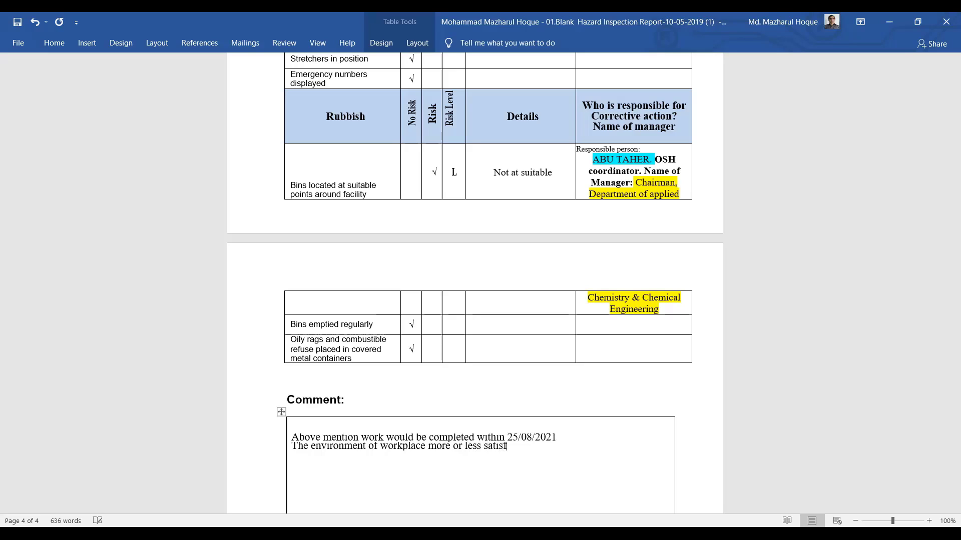
pyautogui.write('actory.')
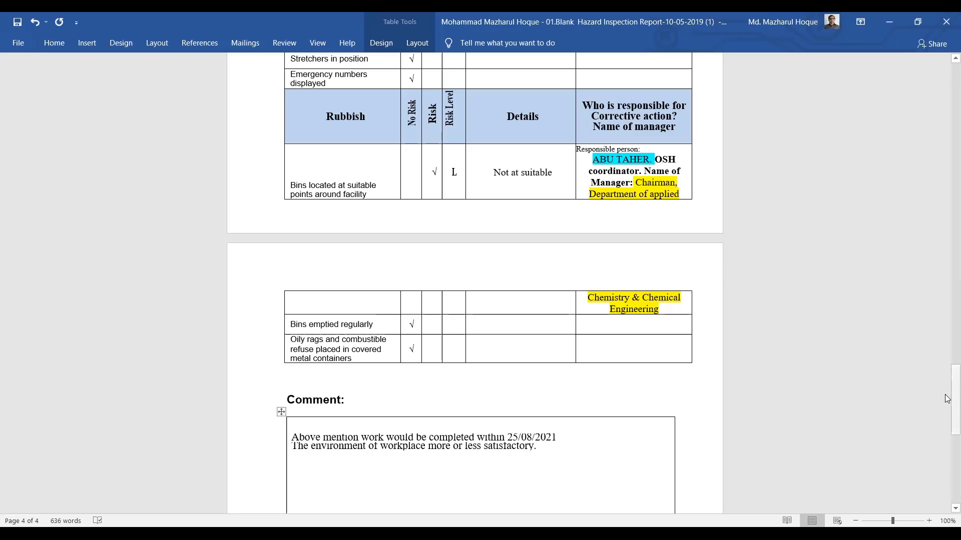
pyautogui.moveTo(947, 432)
pyautogui.mouseDown()
pyautogui.moveTo(948, 465)
pyautogui.moveTo(948, 418)
pyautogui.mouseUp()
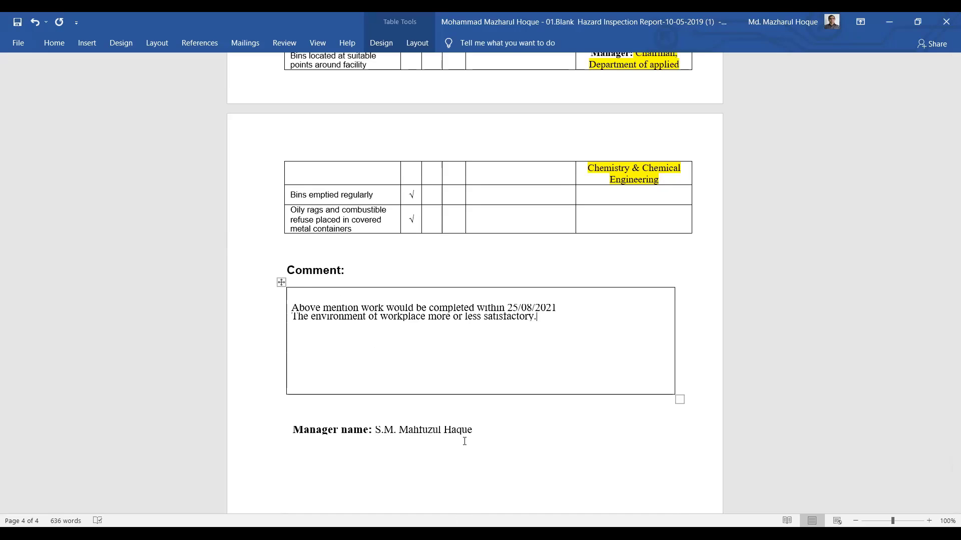
pyautogui.click(476, 432)
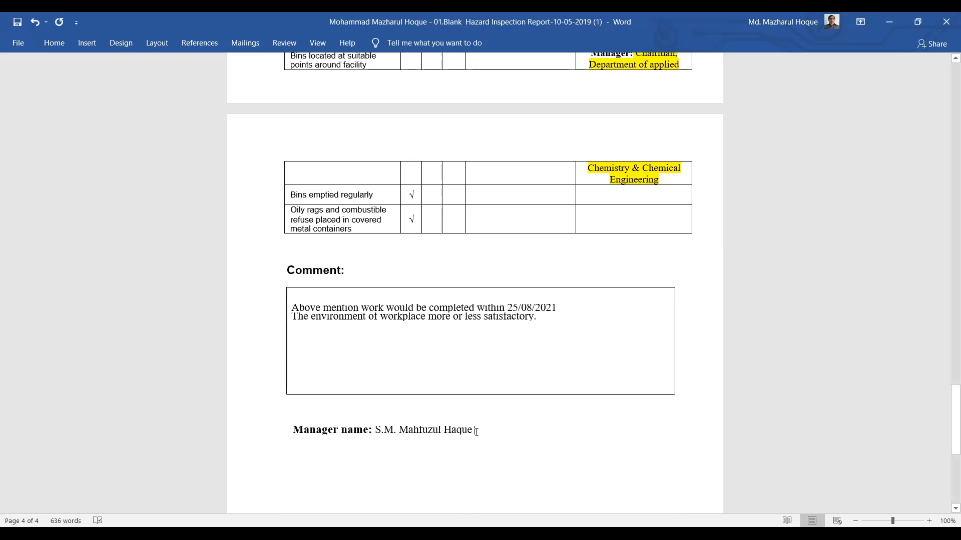
# Delete the manager name line below the Comment box
pyautogui.press('BackSpace')
pyautogui.press('BackSpace')
pyautogui.press('BackSpace')
pyautogui.press('BackSpace')
pyautogui.press('BackSpace')
pyautogui.press('BackSpace')
pyautogui.press('BackSpace')
pyautogui.press('BackSpace')
pyautogui.press('BackSpace')
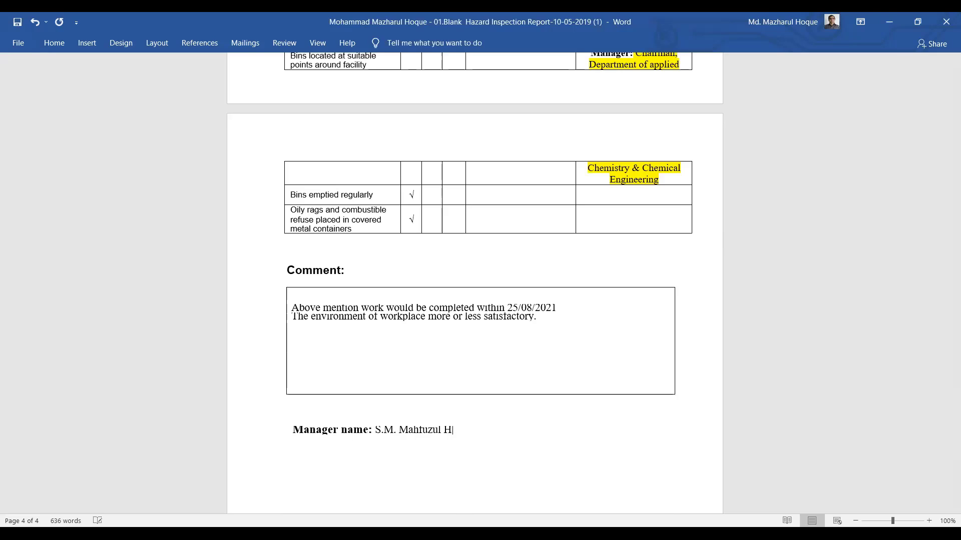
pyautogui.press('BackSpace')
pyautogui.press('BackSpace')
pyautogui.press('BackSpace')
pyautogui.press('BackSpace')
pyautogui.press('BackSpace')
pyautogui.press('BackSpace')
pyautogui.press('BackSpace')
pyautogui.press('BackSpace')
pyautogui.press('BackSpace')
pyautogui.press('BackSpace')
pyautogui.press('BackSpace')
pyautogui.press('BackSpace')
pyautogui.press('BackSpace')
pyautogui.press('BackSpace')
pyautogui.press('BackSpace')
pyautogui.press('BackSpace')
pyautogui.press('BackSpace')
pyautogui.press('BackSpace')
pyautogui.press('BackSpace')
pyautogui.press('BackSpace')
pyautogui.press('BackSpace')
pyautogui.press('BackSpace')
pyautogui.press('BackSpace')
pyautogui.press('BackSpace')
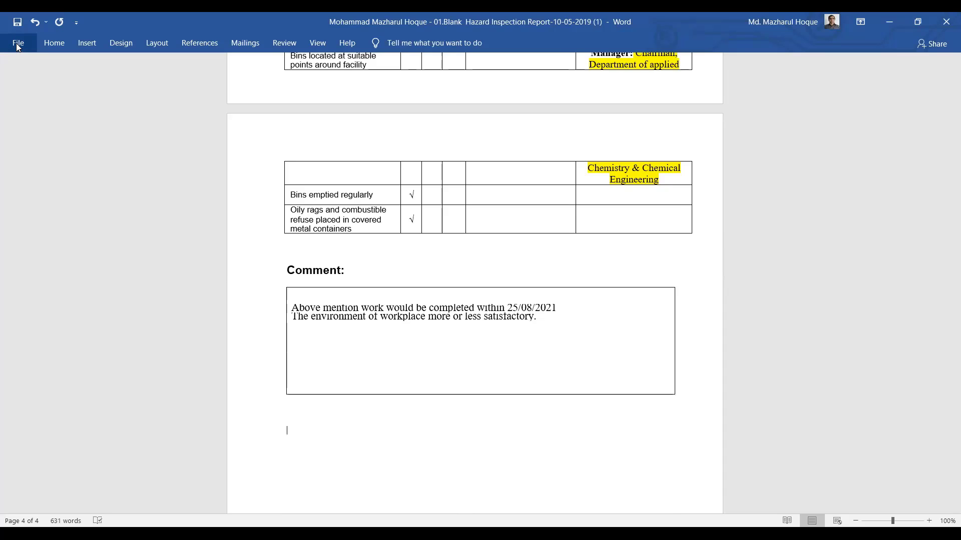
# Save the report as a Word document in the recent Desktop folder under its existing name
pyautogui.hotkey('alt', 'f')
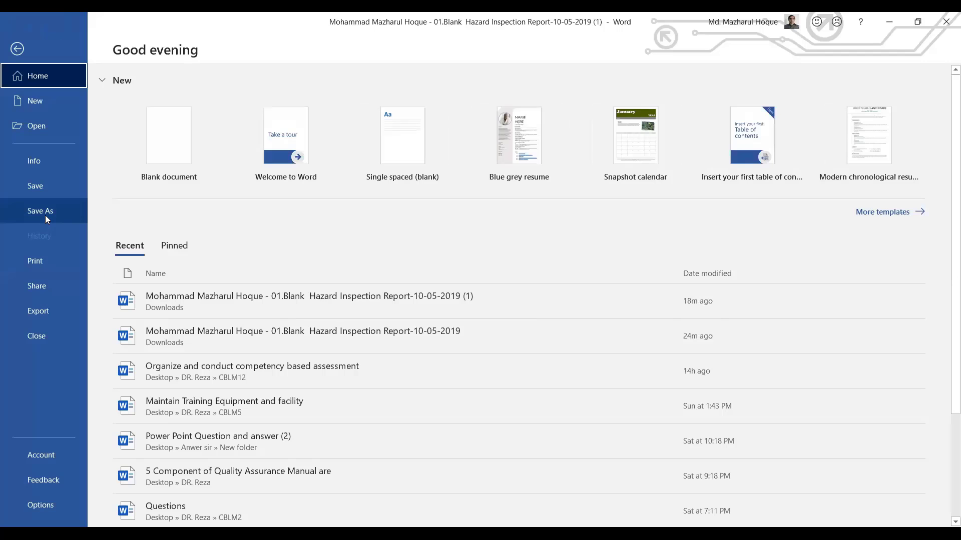
pyautogui.click(45, 215)
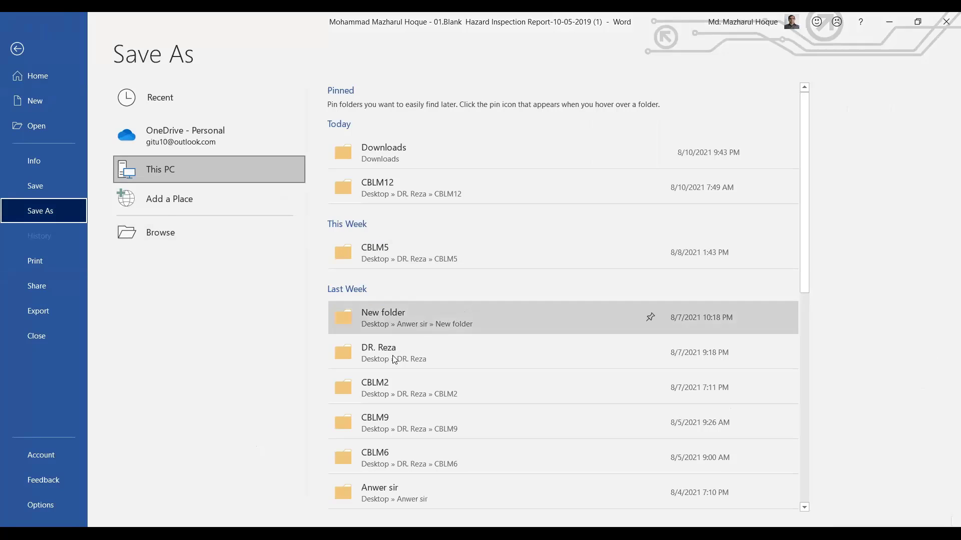
pyautogui.click(407, 356)
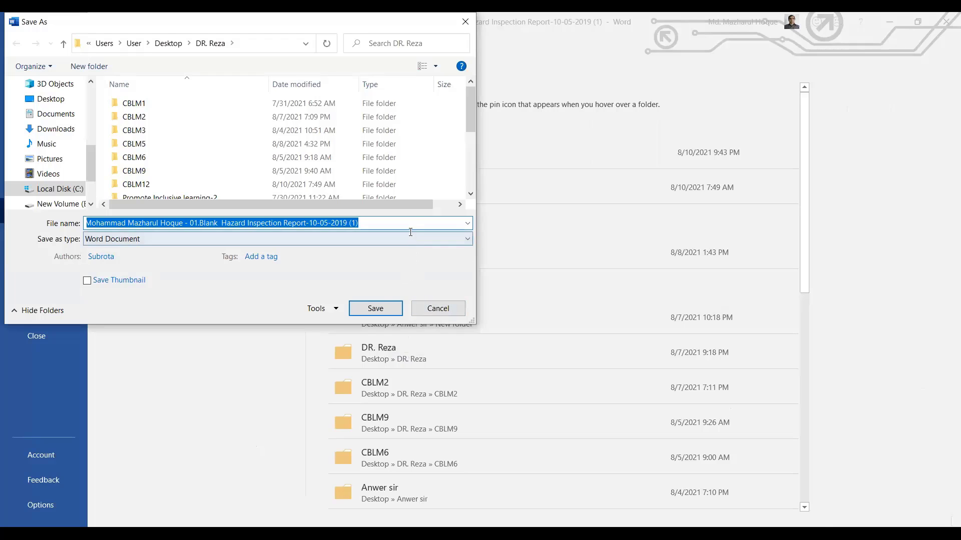
pyautogui.click(375, 311)
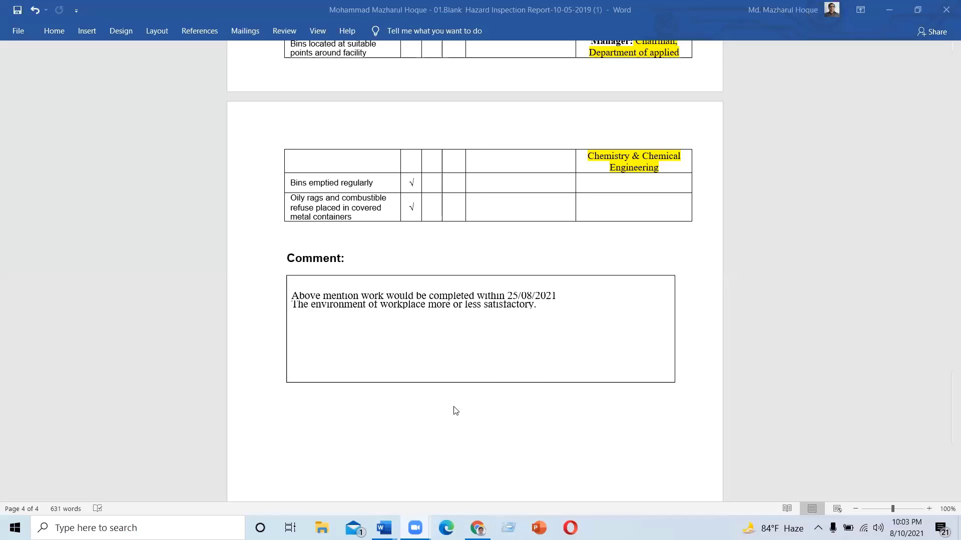
pyautogui.moveTo(415, 528)
# Minimize both Word windows and bring up the Day-19 topic in Google Classroom
pyautogui.click(887, 13)
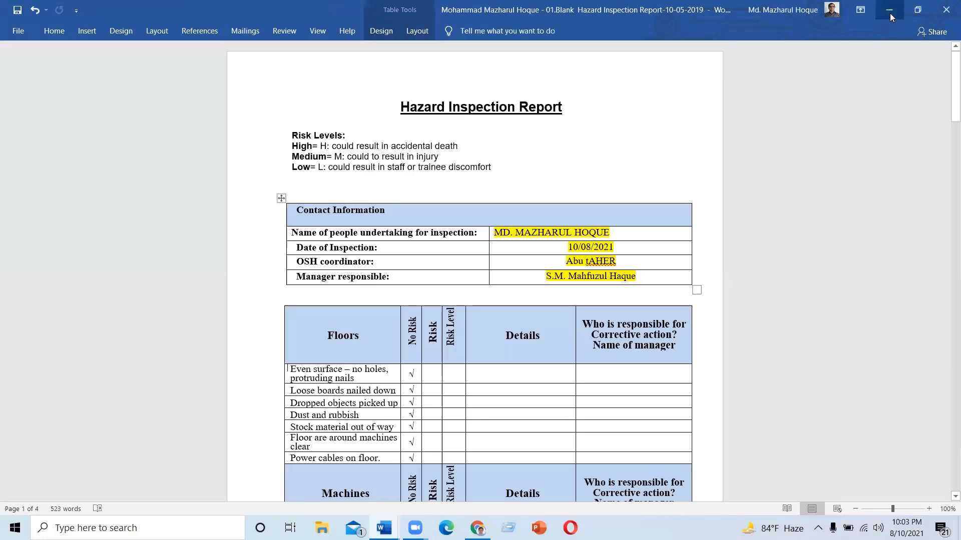
pyautogui.press('super+d')
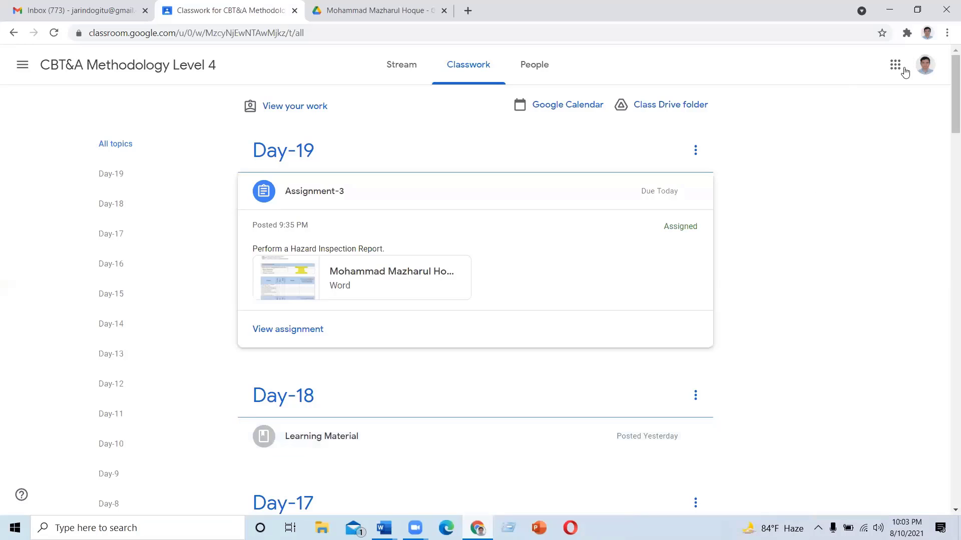
pyautogui.click(895, 64)
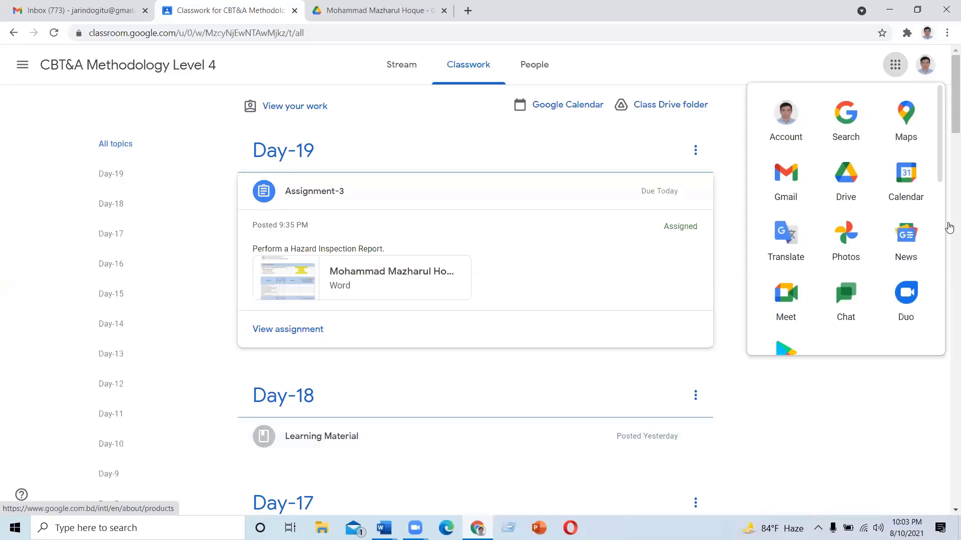
pyautogui.scroll(-3, 935, 212)
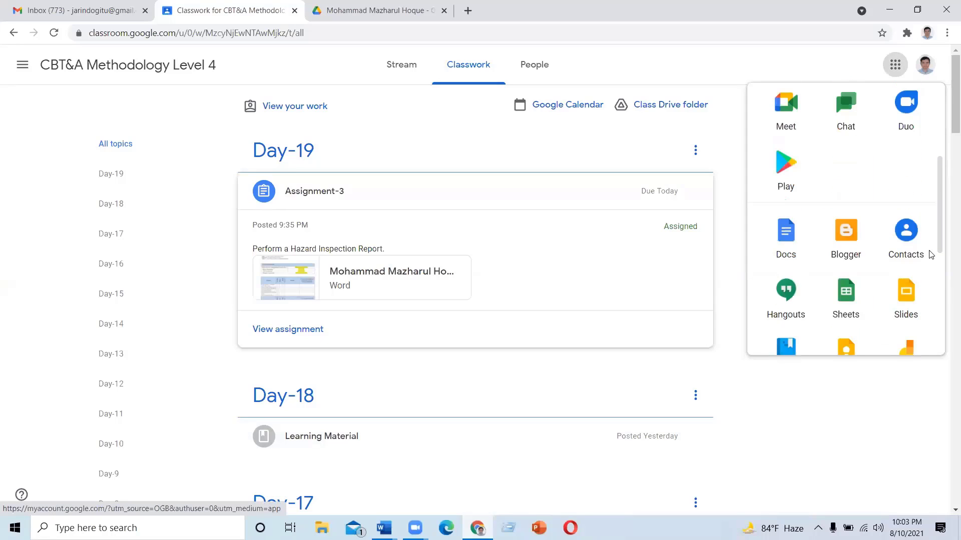
pyautogui.scroll(-2, 932, 254)
pyautogui.scroll(3, 934, 207)
pyautogui.scroll(-1, 935, 235)
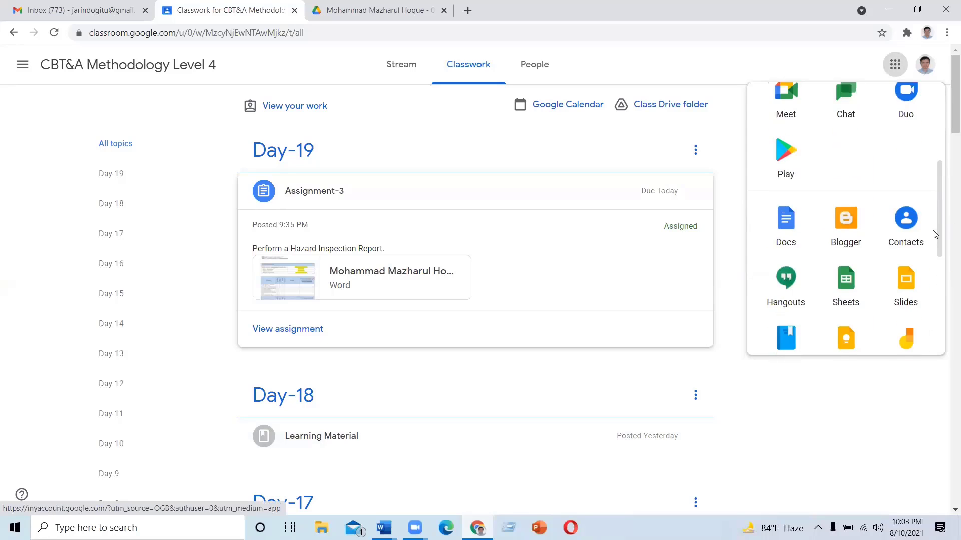
pyautogui.scroll(-2, 935, 234)
pyautogui.scroll(-1, 935, 273)
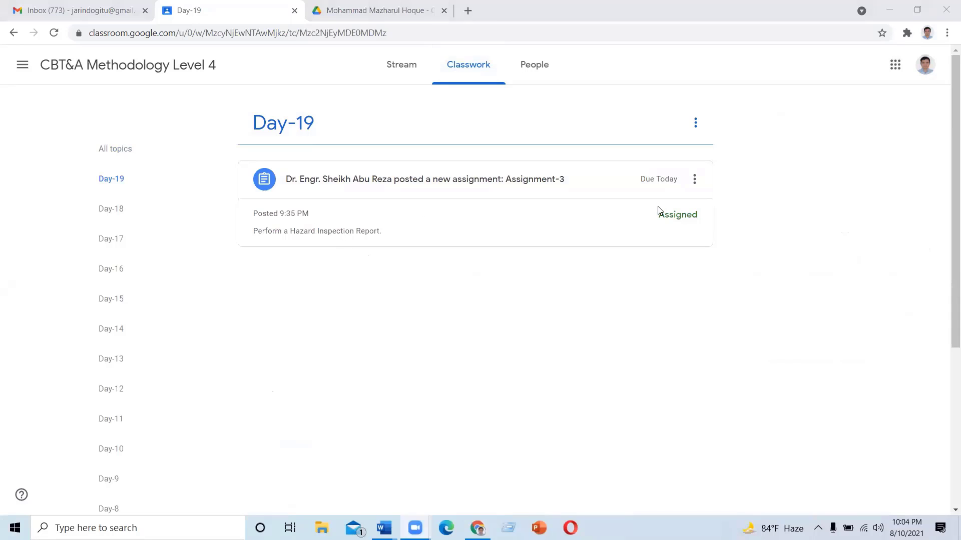
# Open Assignment-3 and choose Add or create > File to upload from the computer
pyautogui.click(365, 186)
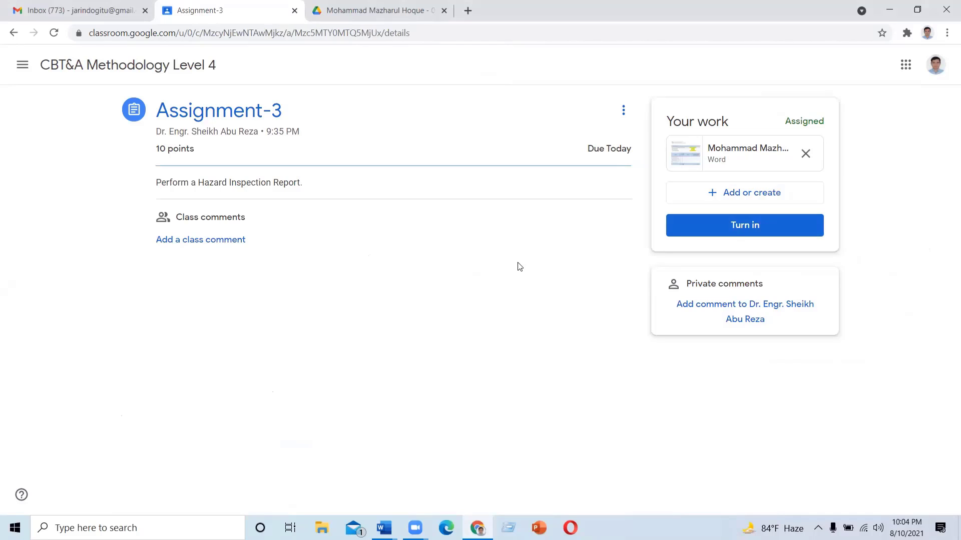
pyautogui.click(730, 195)
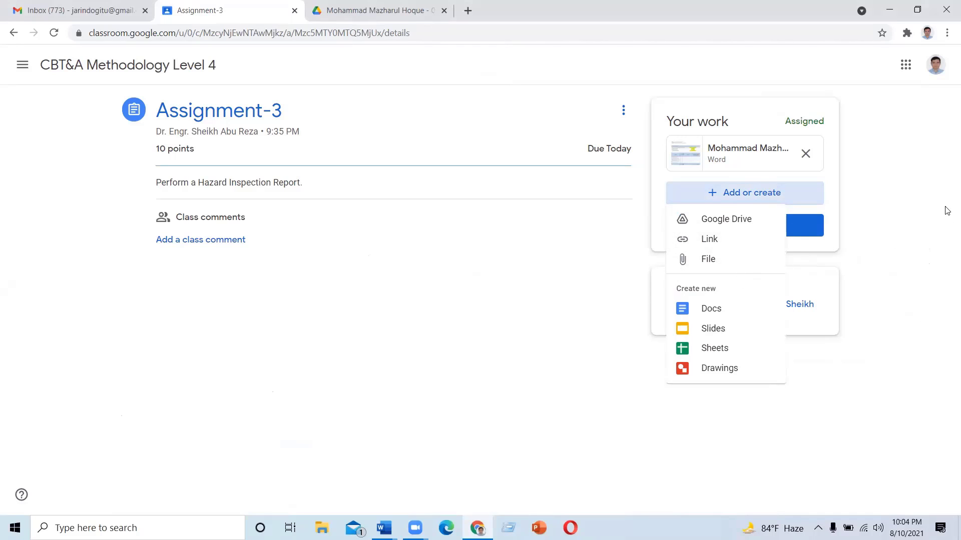
pyautogui.click(932, 237)
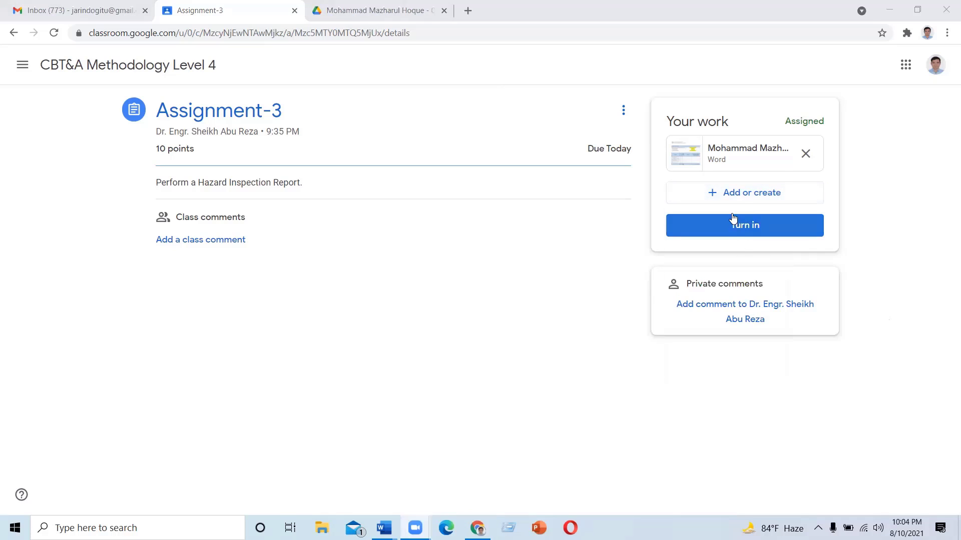
pyautogui.click(734, 196)
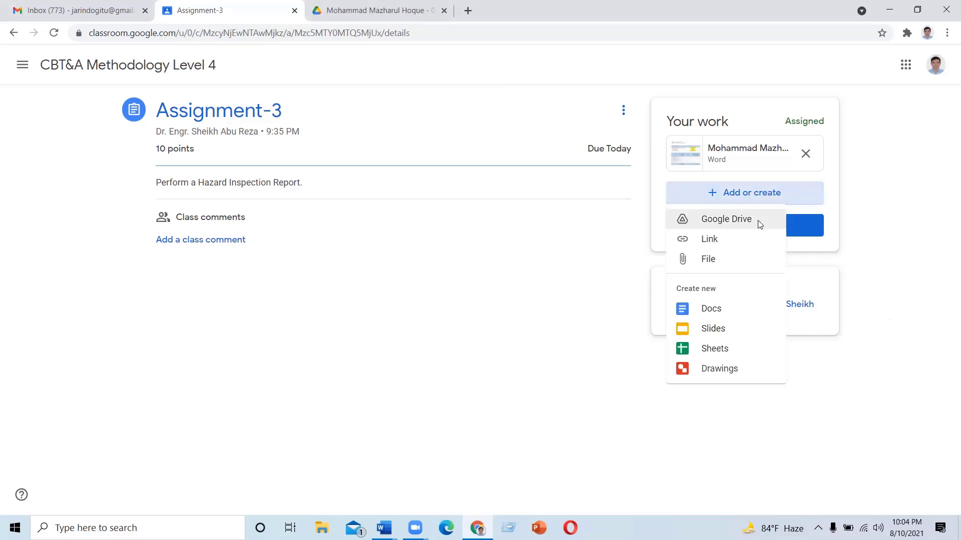
pyautogui.click(703, 261)
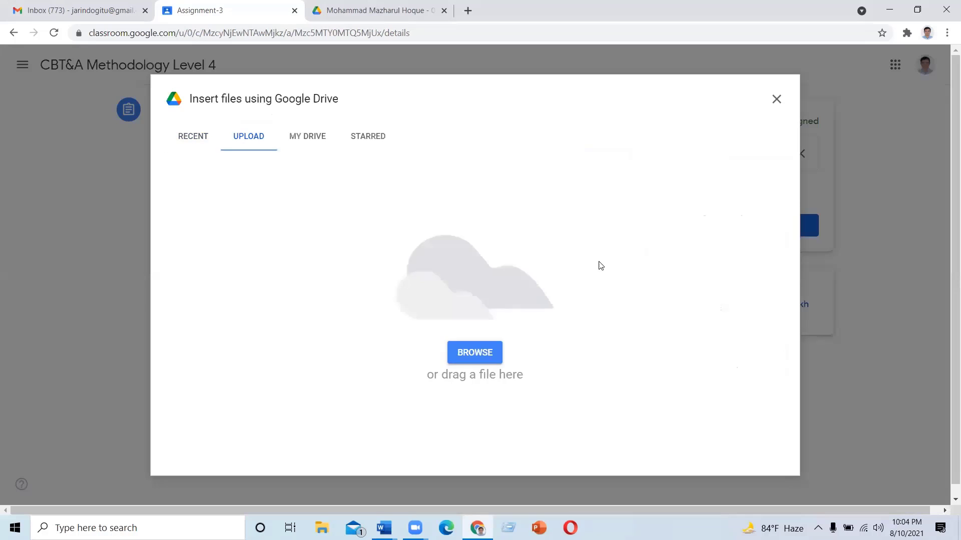
# Upload the hazard inspection report .docx from Desktop > DR. Reza to Assignment-3
pyautogui.click(470, 353)
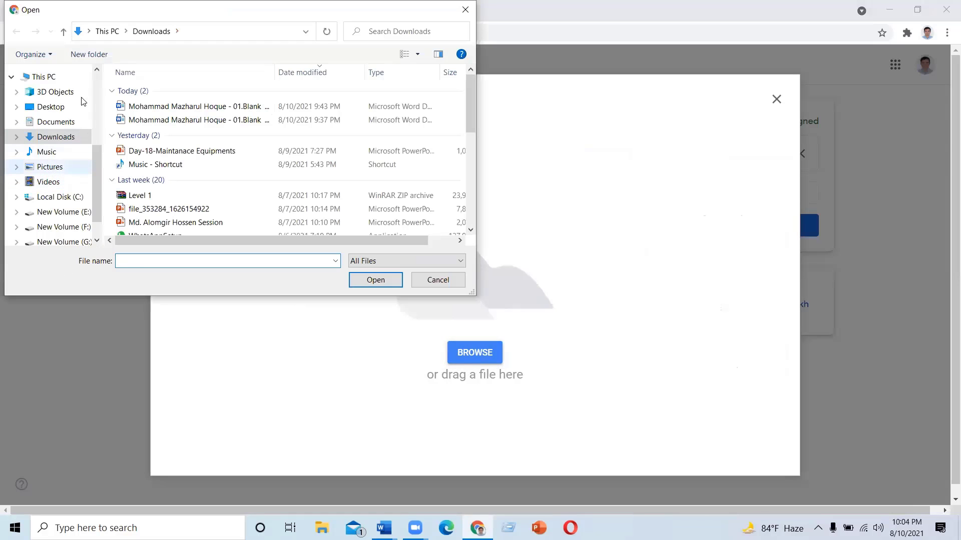
pyautogui.click(59, 113)
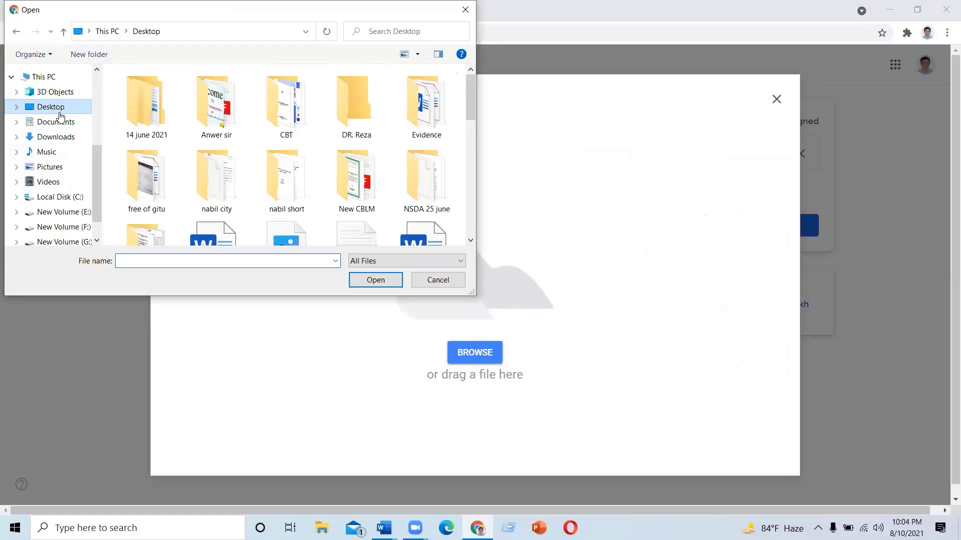
pyautogui.doubleClick(354, 110)
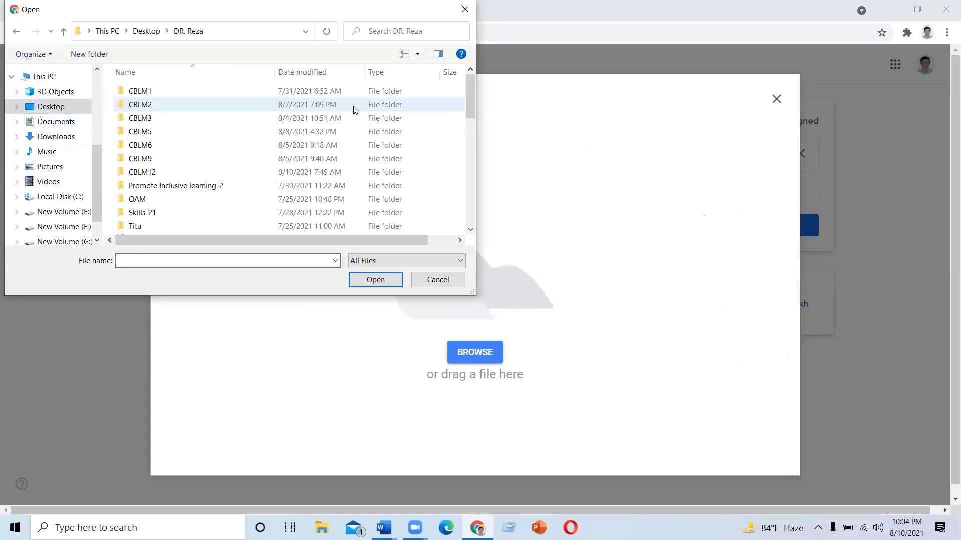
pyautogui.scroll(-3, 469, 125)
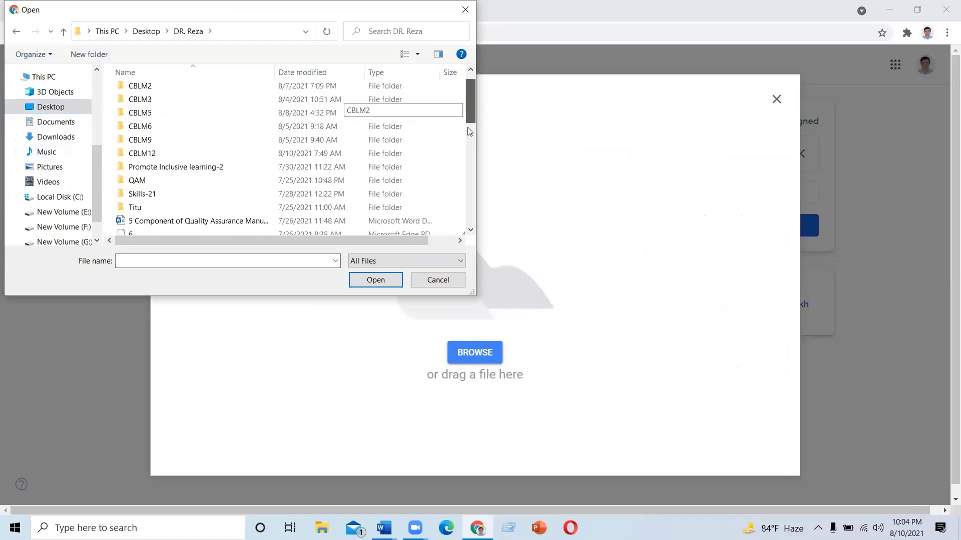
pyautogui.scroll(-2, 468, 131)
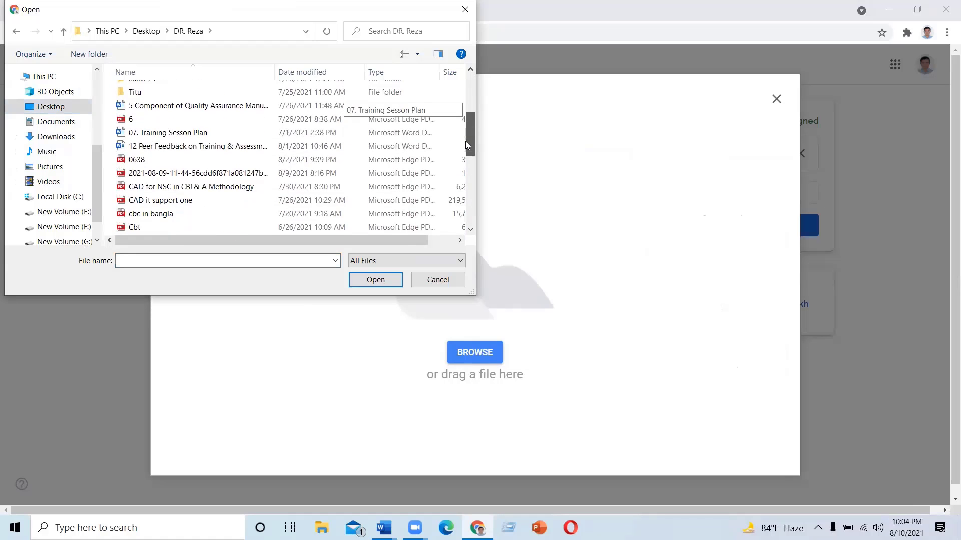
pyautogui.scroll(-5, 465, 156)
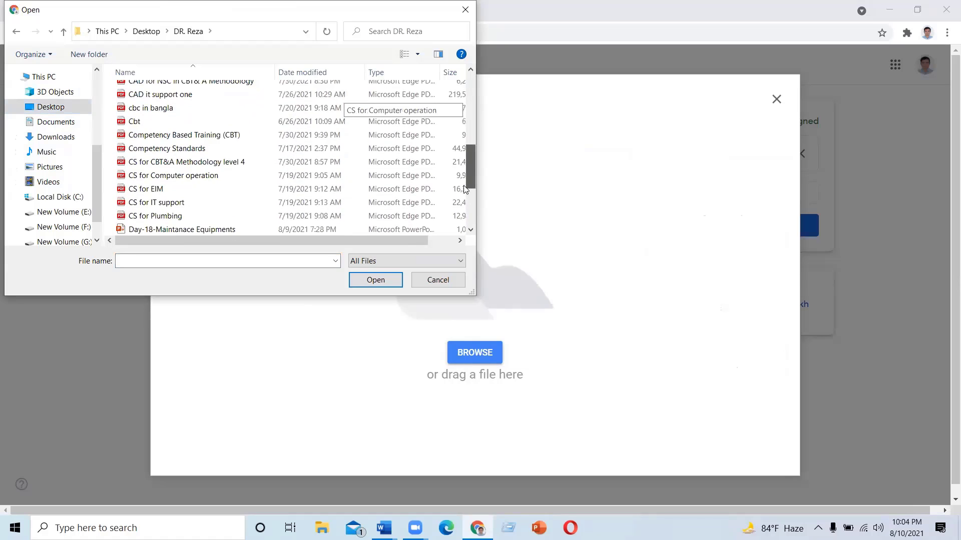
pyautogui.scroll(-1, 463, 199)
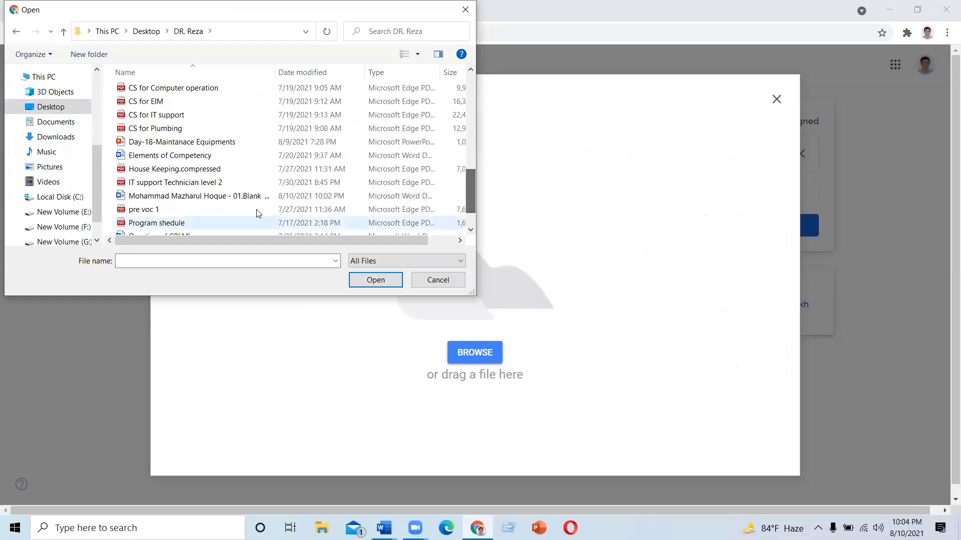
pyautogui.click(251, 198)
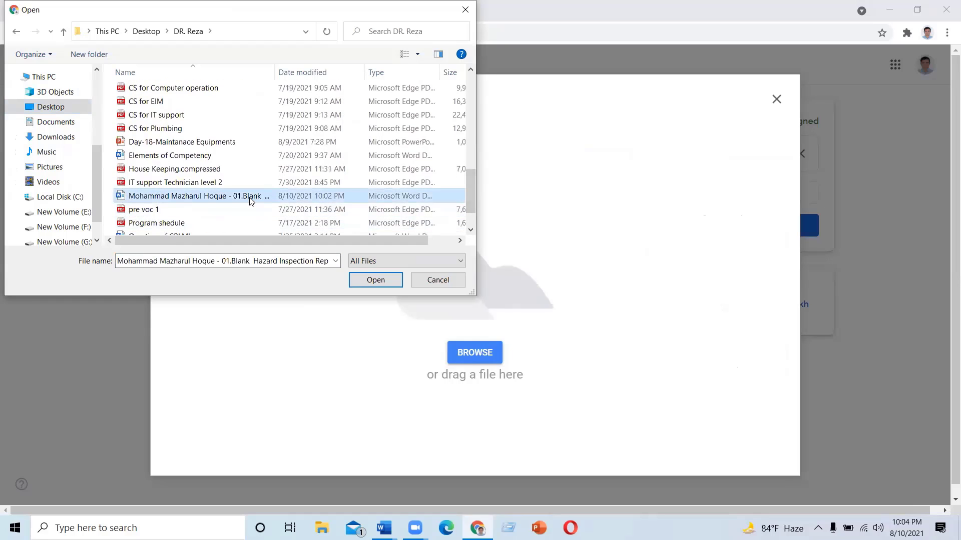
pyautogui.click(370, 281)
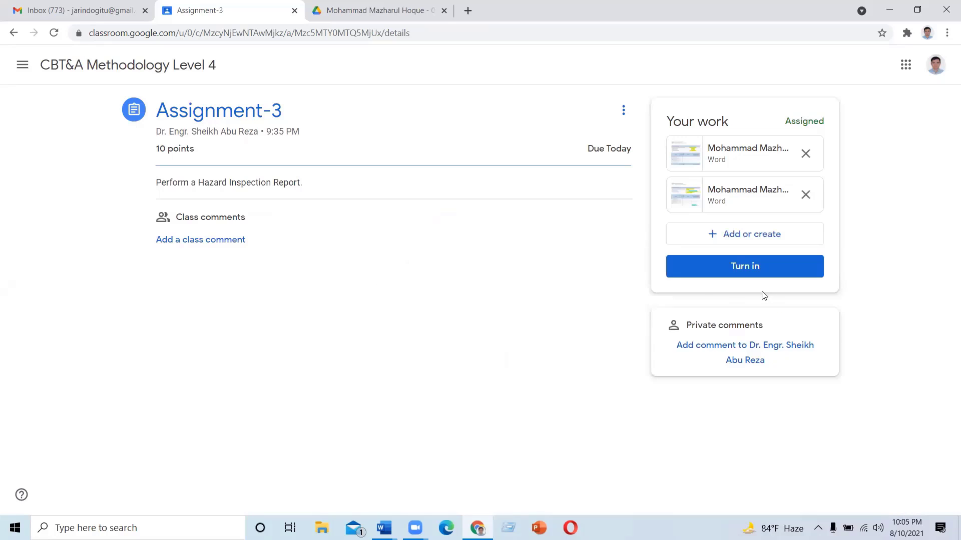
# Turn in Assignment-3, unsubmit it back to Assigned, and preview the second attached report
pyautogui.click(747, 266)
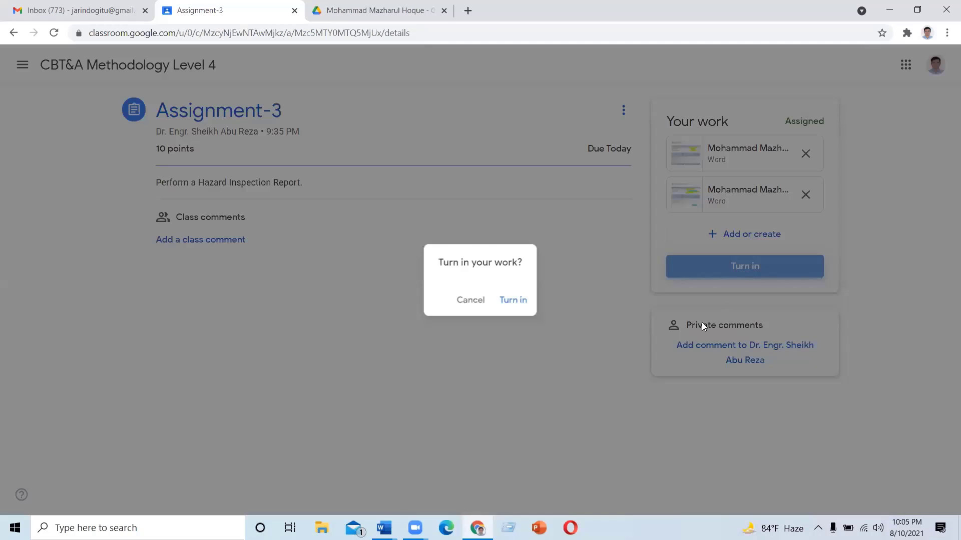
pyautogui.click(647, 346)
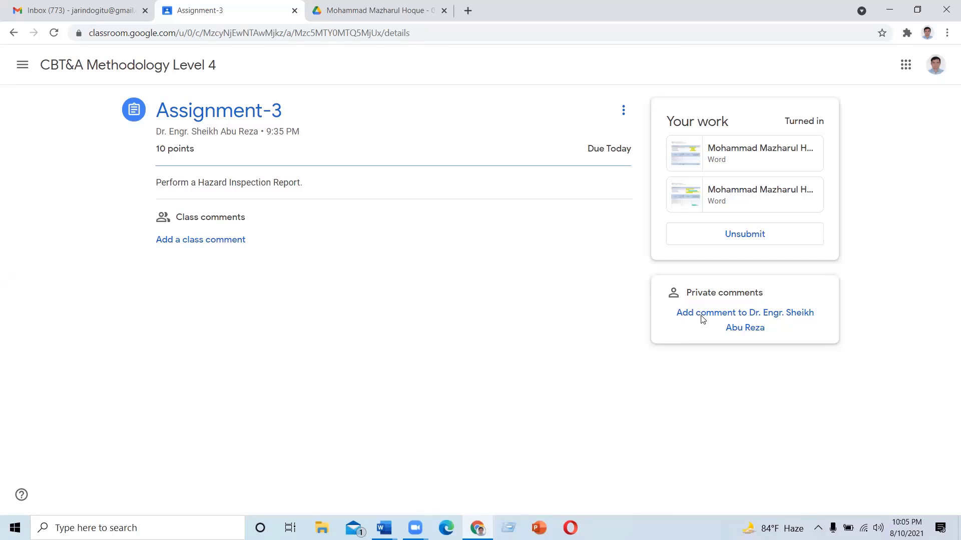
pyautogui.click(744, 235)
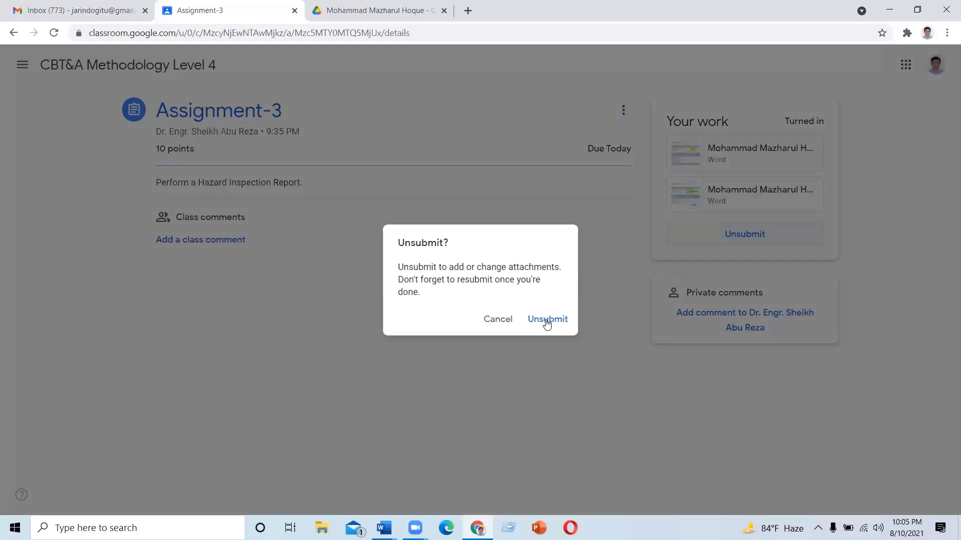
pyautogui.click(546, 321)
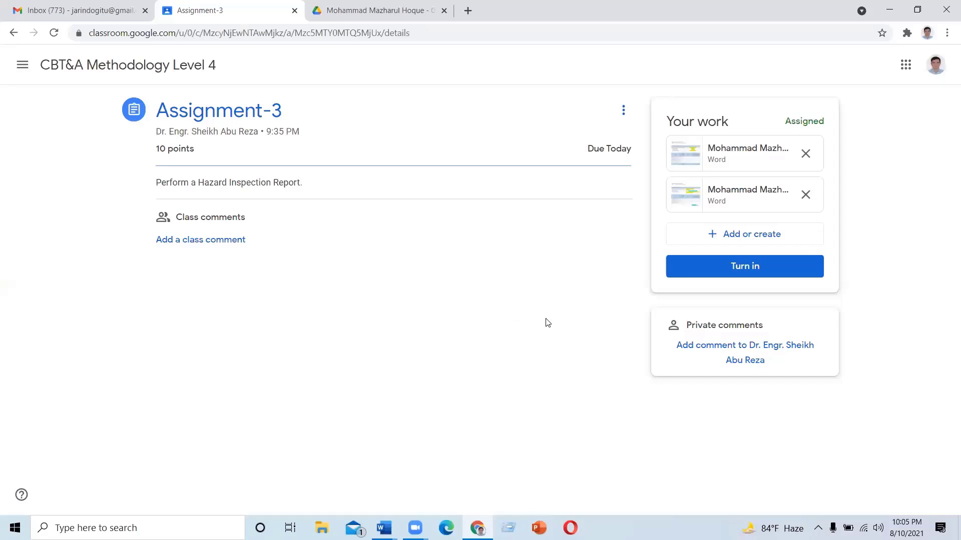
pyautogui.click(708, 196)
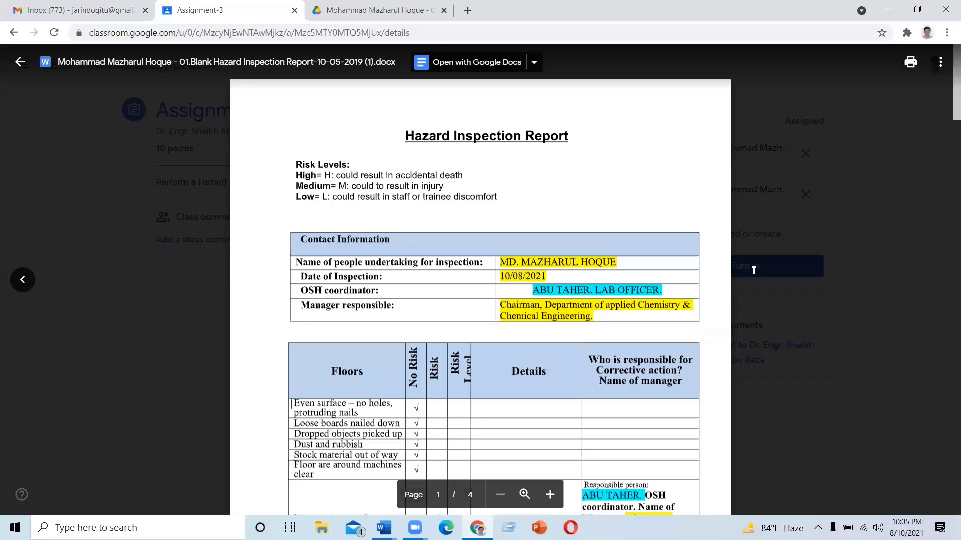
# Close the report preview and bring up the Turn in confirmation for Assignment-3
pyautogui.rightClick(545, 262)
pyautogui.click(515, 259)
pyautogui.press('Escape')
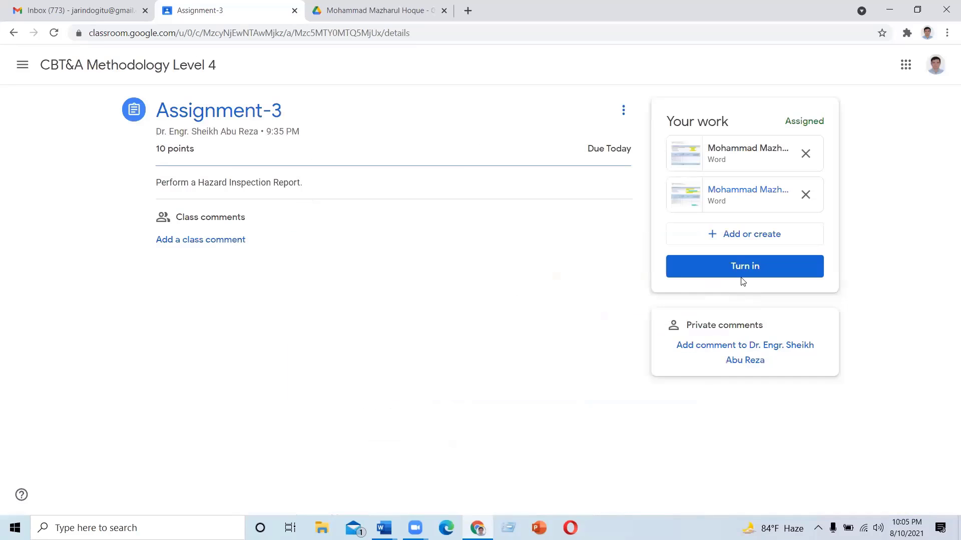
pyautogui.click(746, 272)
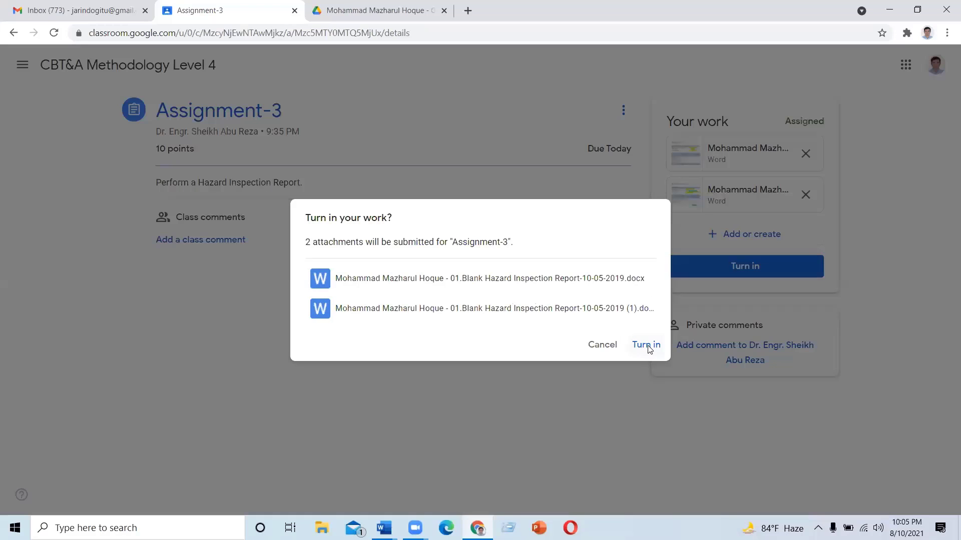
# Confirm submitting Assignment-3 with both Word report attachments
pyautogui.click(647, 345)
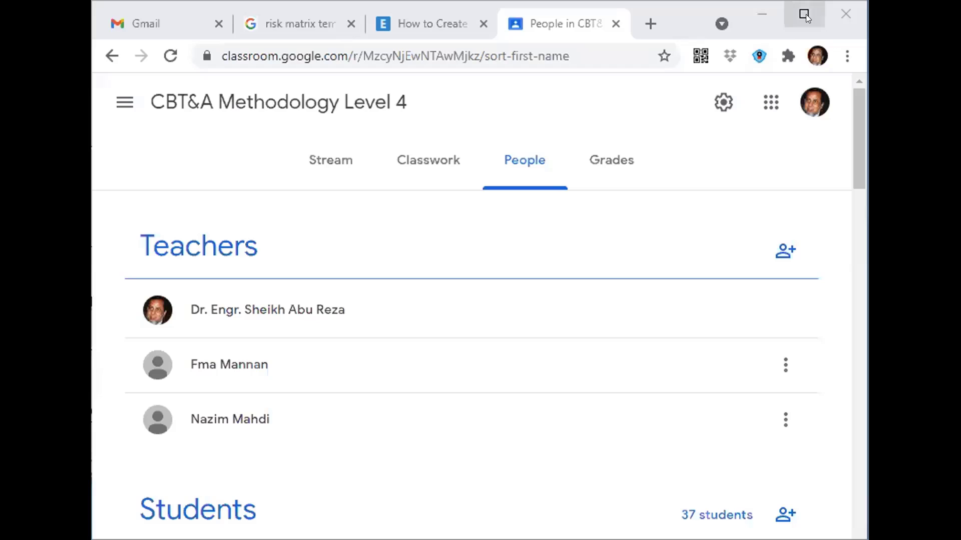
# Open Assignment-3's Student work page showing 2 turned in and 35 assigned
pyautogui.click(804, 15)
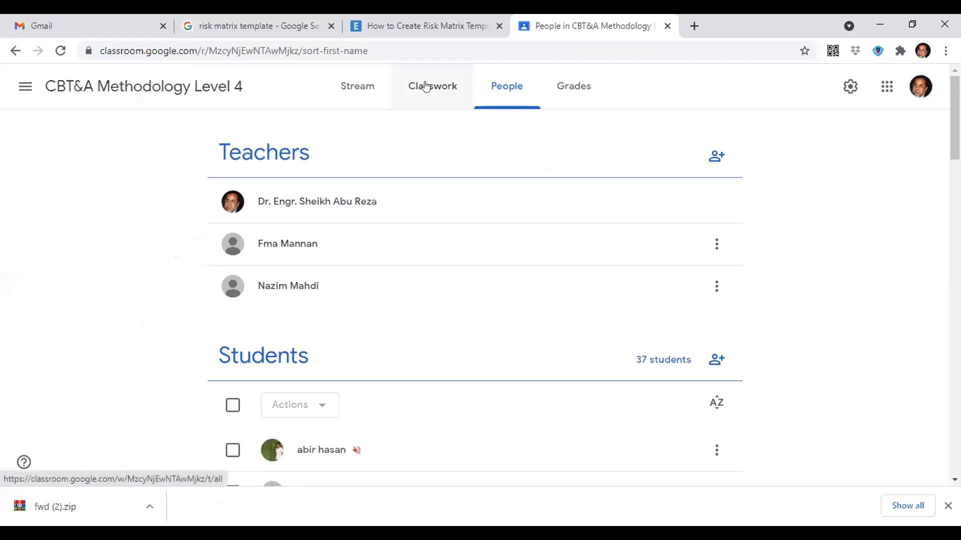
pyautogui.click(423, 160)
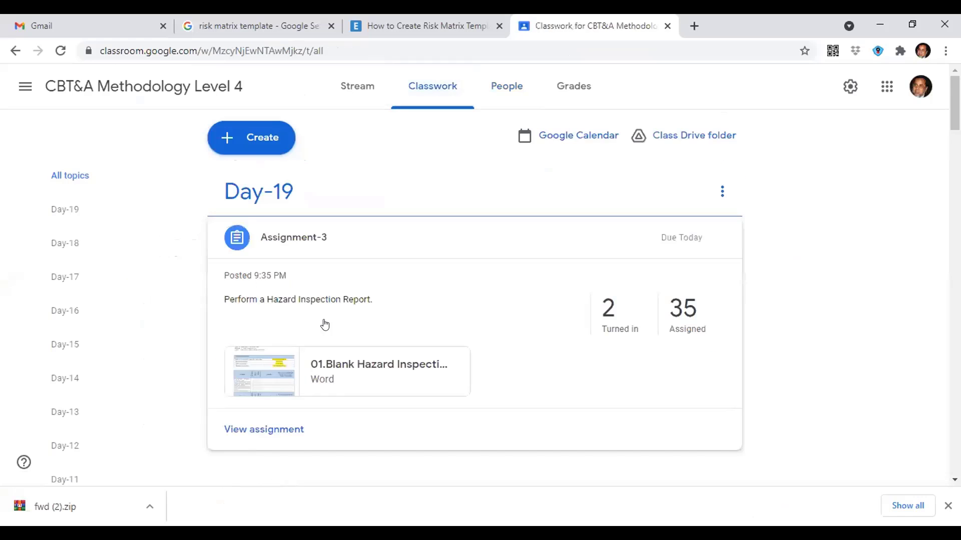
pyautogui.click(629, 317)
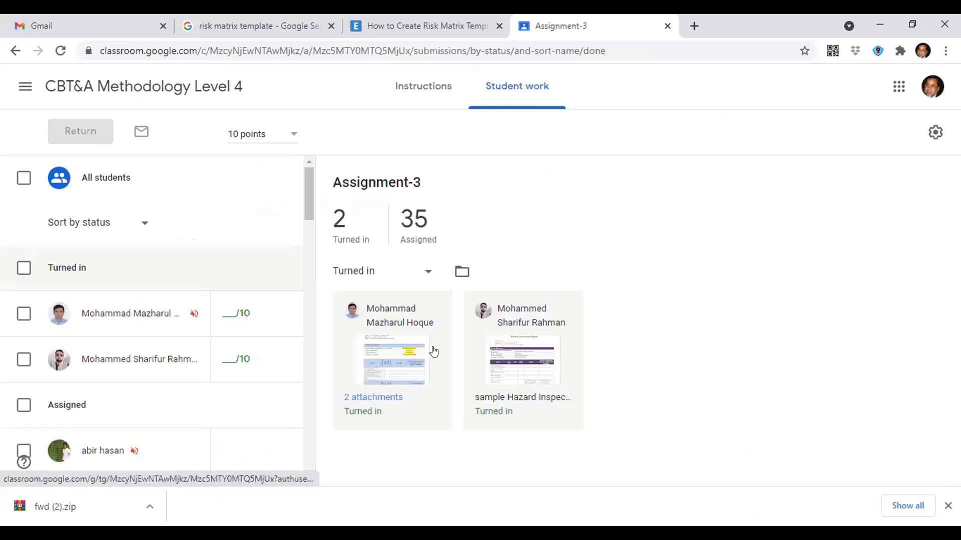
# Open the first student's 3-page Hazard Inspection Report in the grading view
pyautogui.click(393, 373)
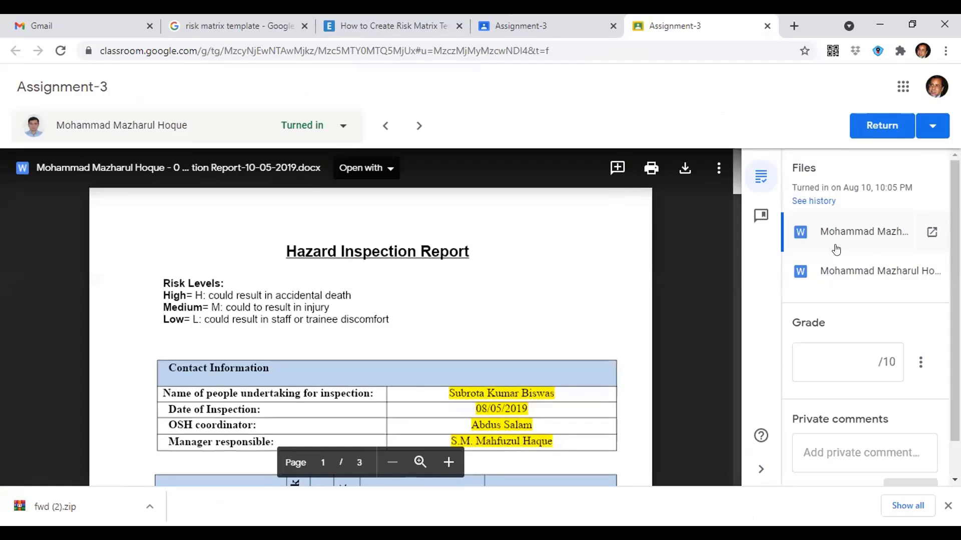
# Preview and scroll through the student's second 4-page report dated 10/08/2021
pyautogui.click(861, 270)
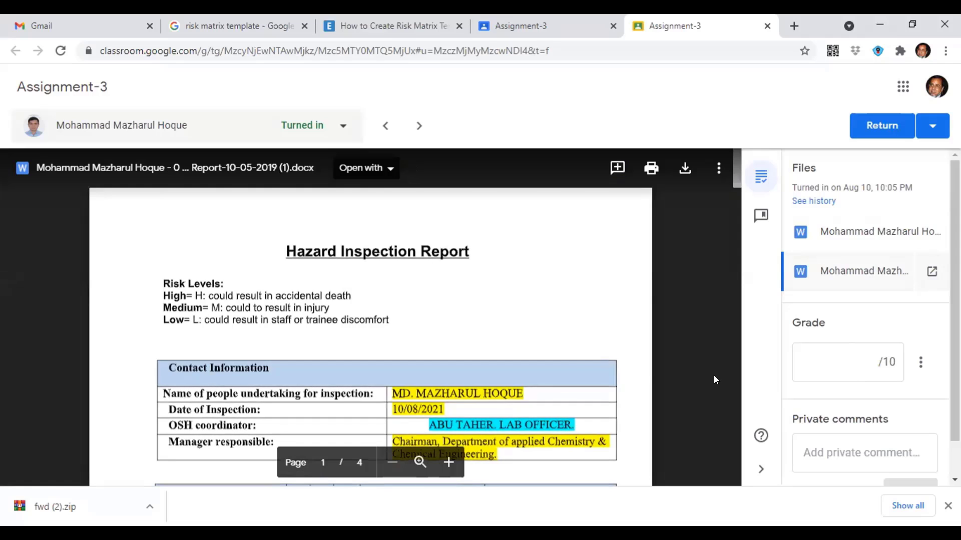
pyautogui.scroll(-15, 560, 367)
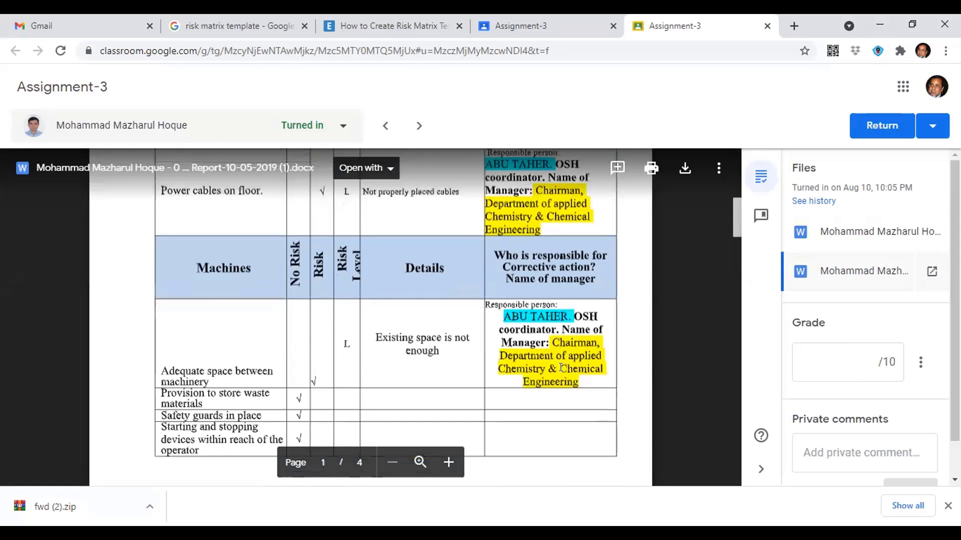
pyautogui.scroll(-15, 560, 367)
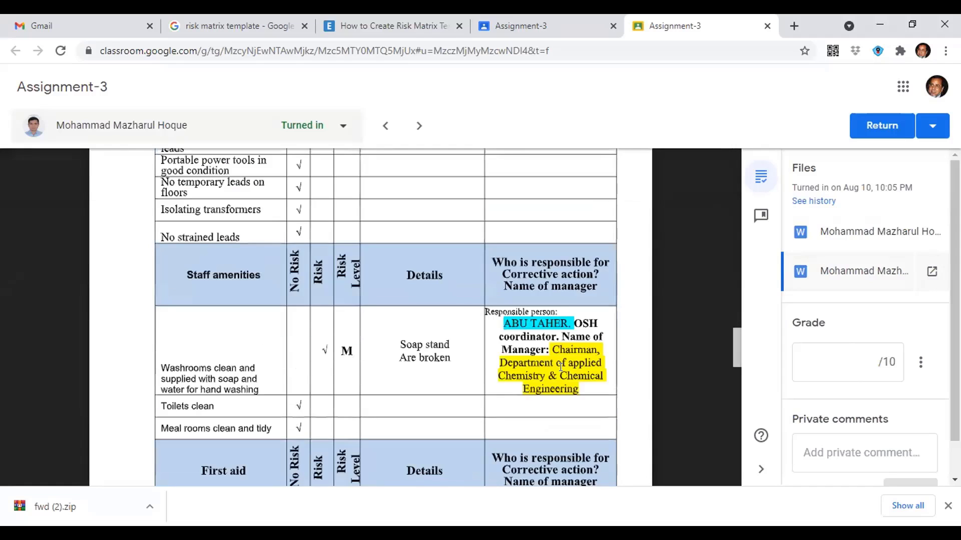
pyautogui.scroll(-1, 563, 367)
pyautogui.scroll(6, 563, 367)
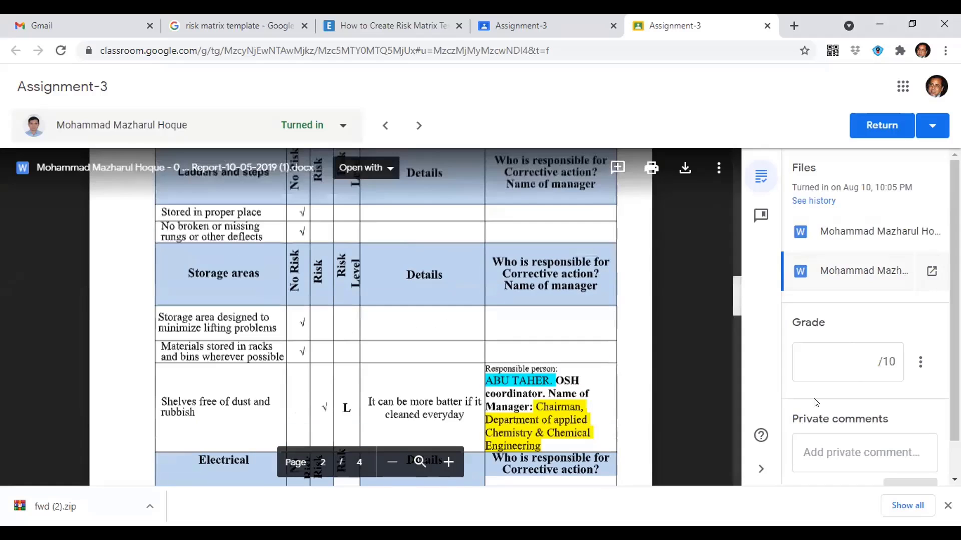
# Grade the submission 10 out of 10 and return it to the student
pyautogui.click(866, 358)
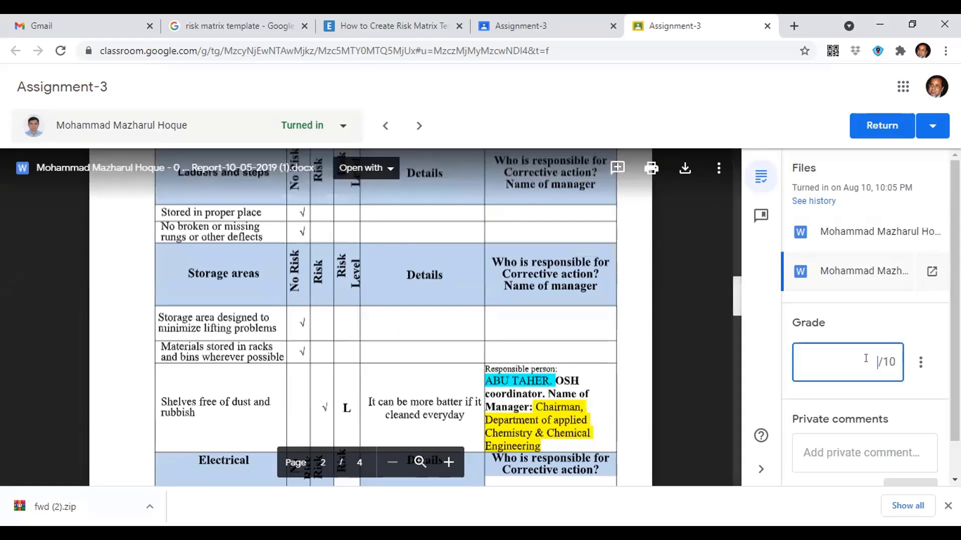
pyautogui.write('10')
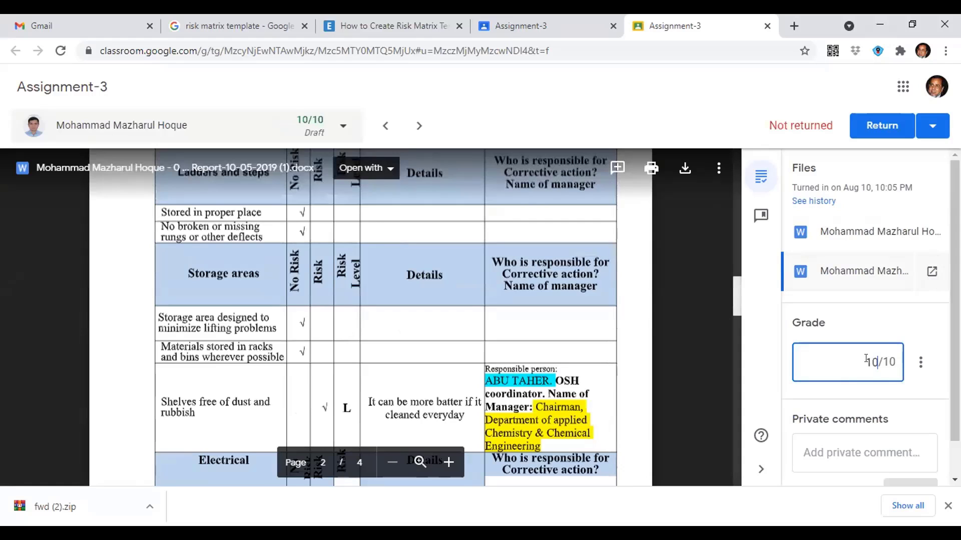
pyautogui.click(898, 131)
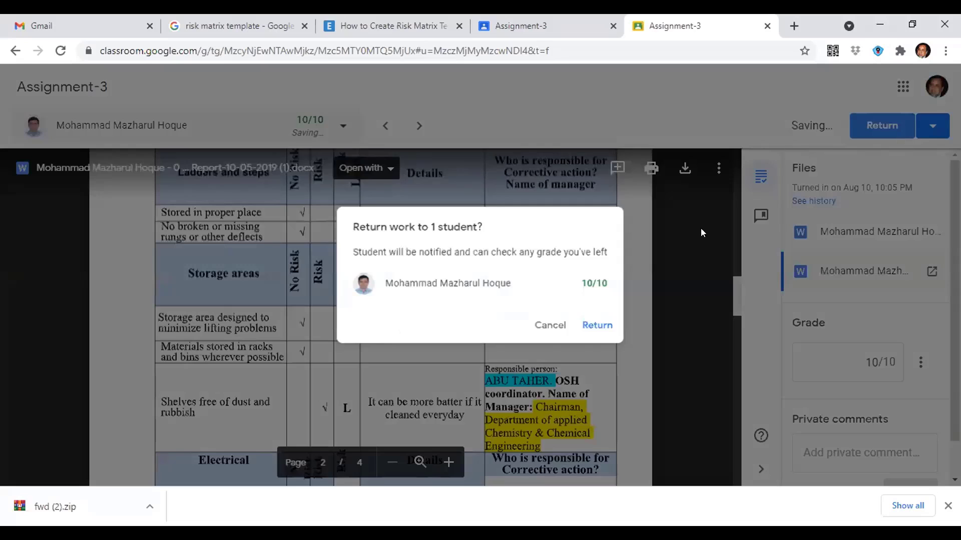
pyautogui.click(597, 326)
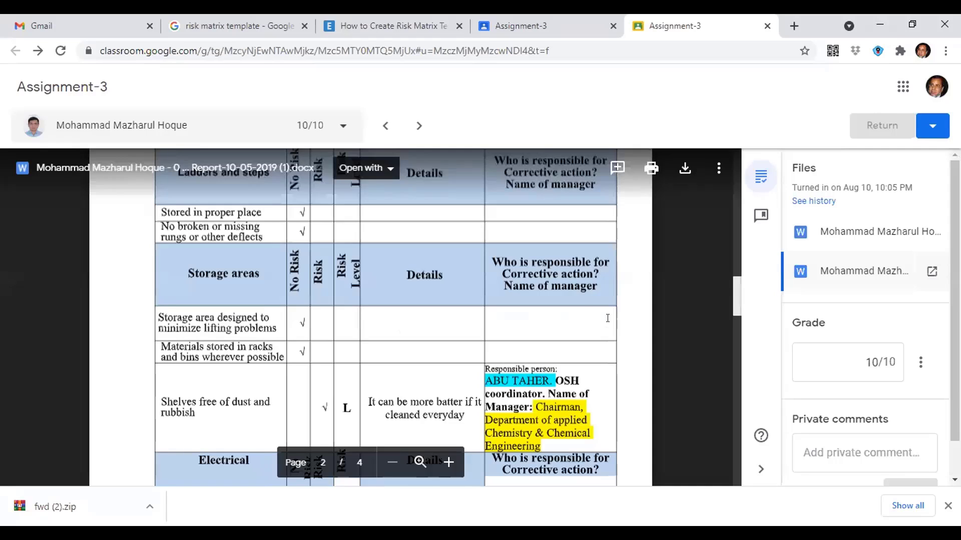
# Open the other student's 4-page Hazard Inspection Report submission for grading
pyautogui.click(542, 30)
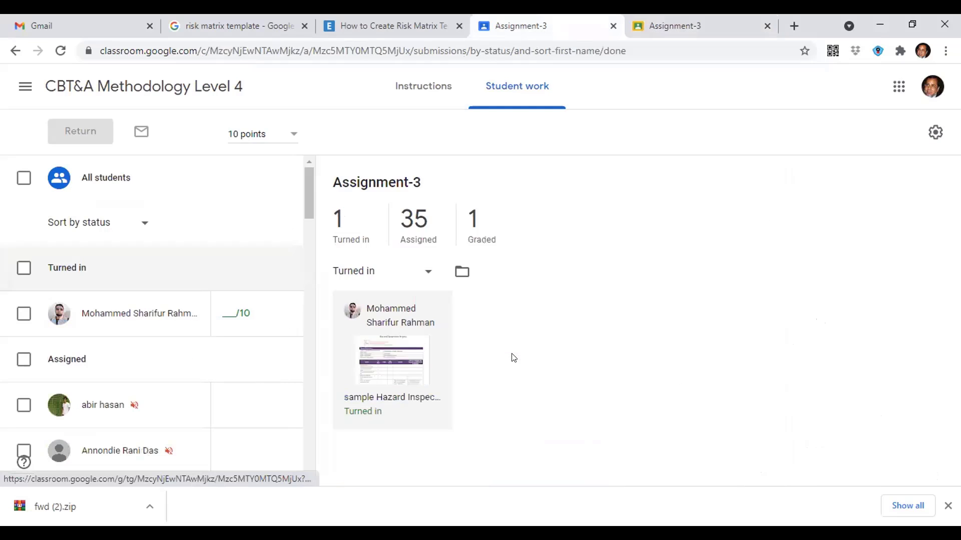
pyautogui.click(400, 359)
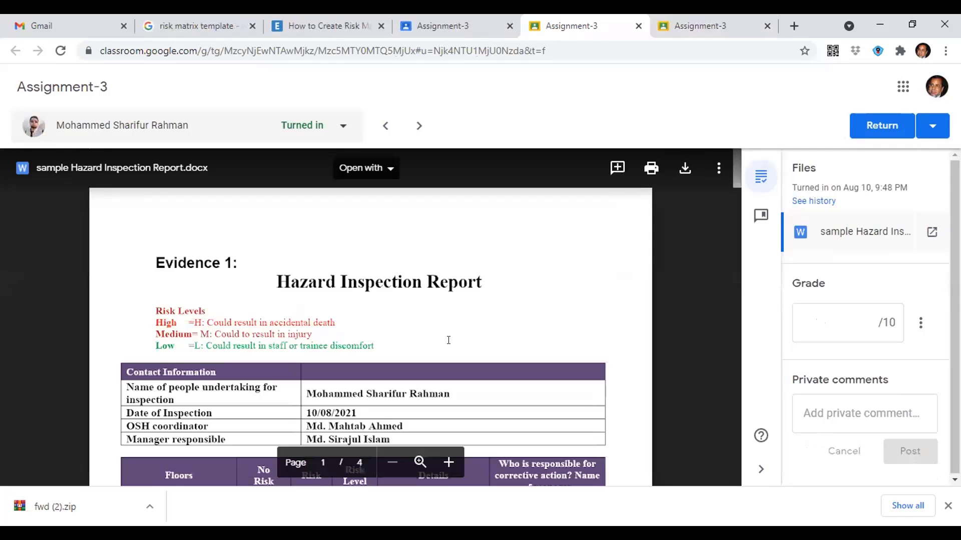
pyautogui.scroll(-1, 449, 340)
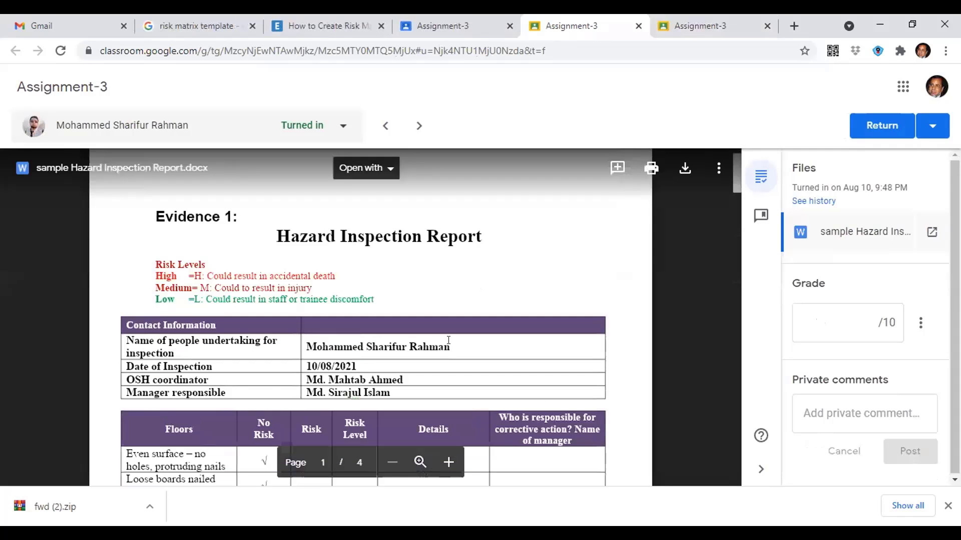
pyautogui.scroll(-2, 448, 340)
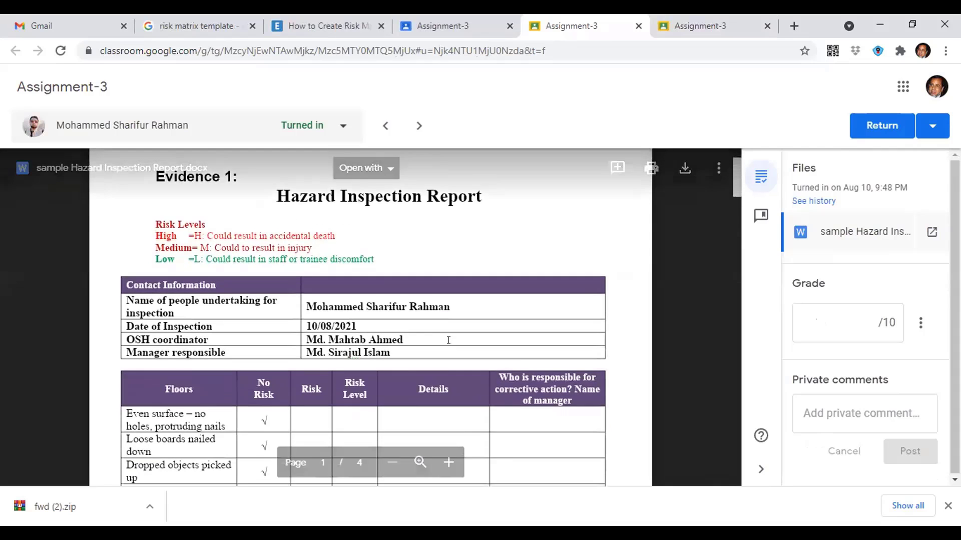
pyautogui.scroll(-3, 448, 340)
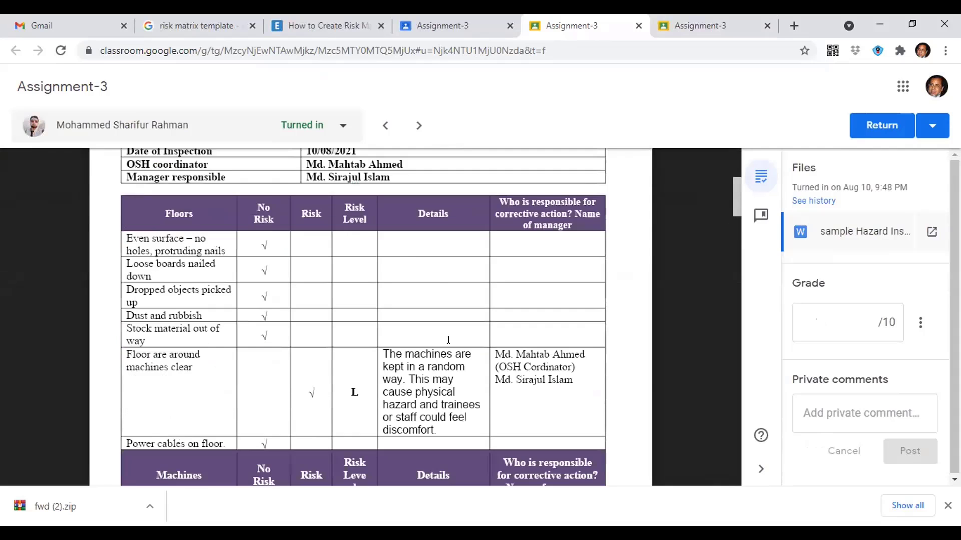
pyautogui.scroll(-8, 448, 340)
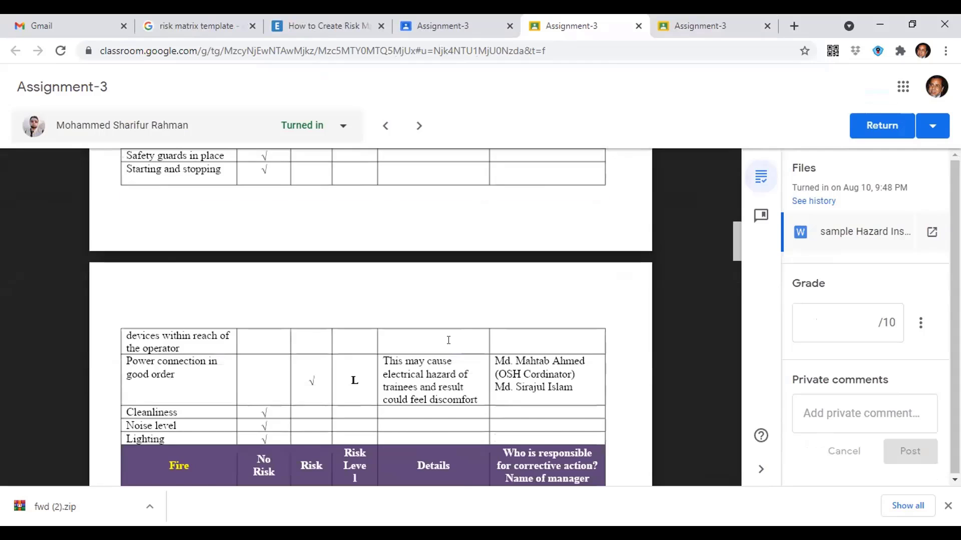
pyautogui.scroll(-2, 448, 340)
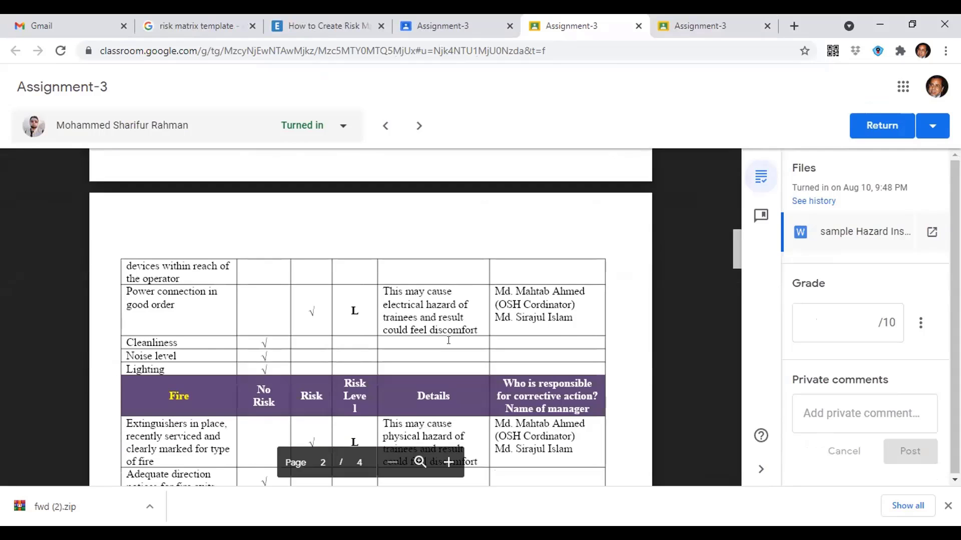
pyautogui.scroll(-3, 448, 340)
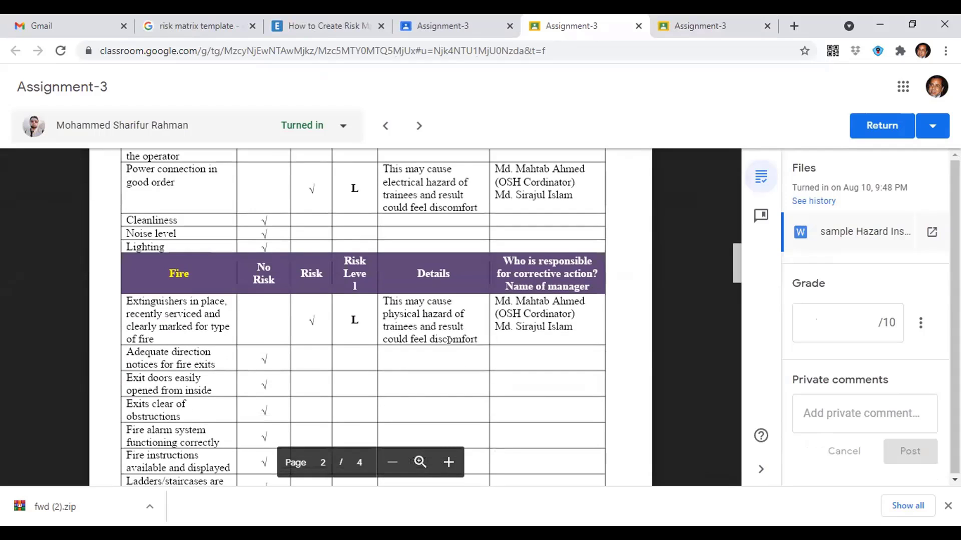
pyautogui.scroll(-8, 448, 340)
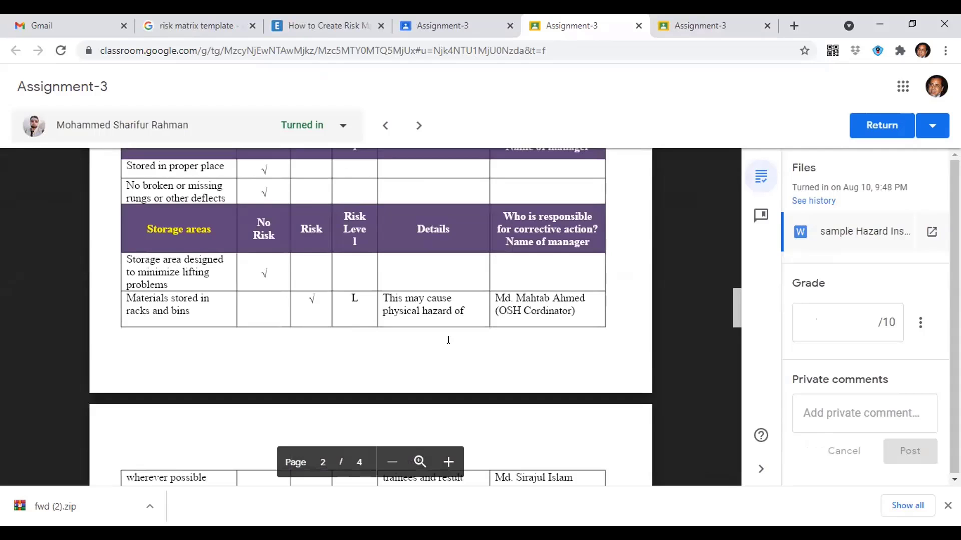
pyautogui.scroll(-7, 448, 340)
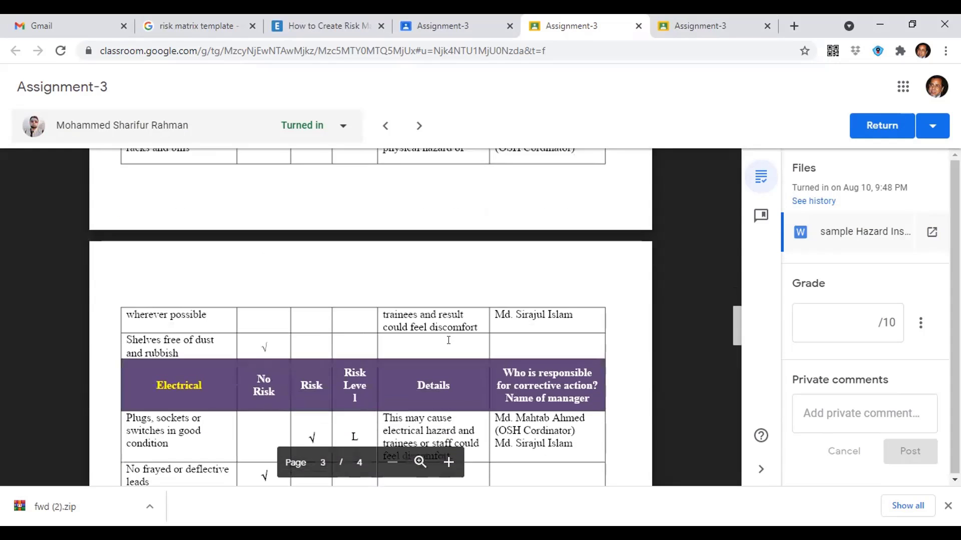
pyautogui.scroll(-2, 448, 341)
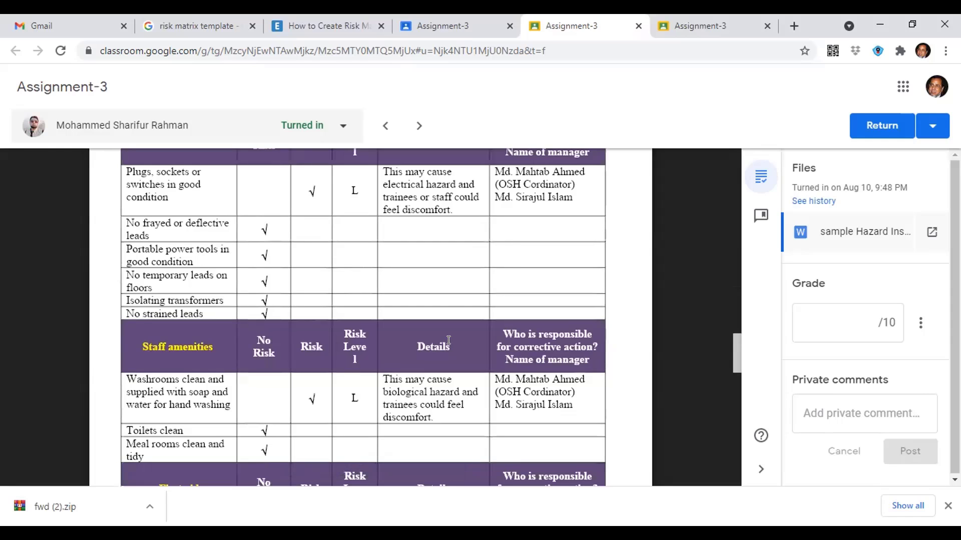
pyautogui.scroll(-1, 449, 340)
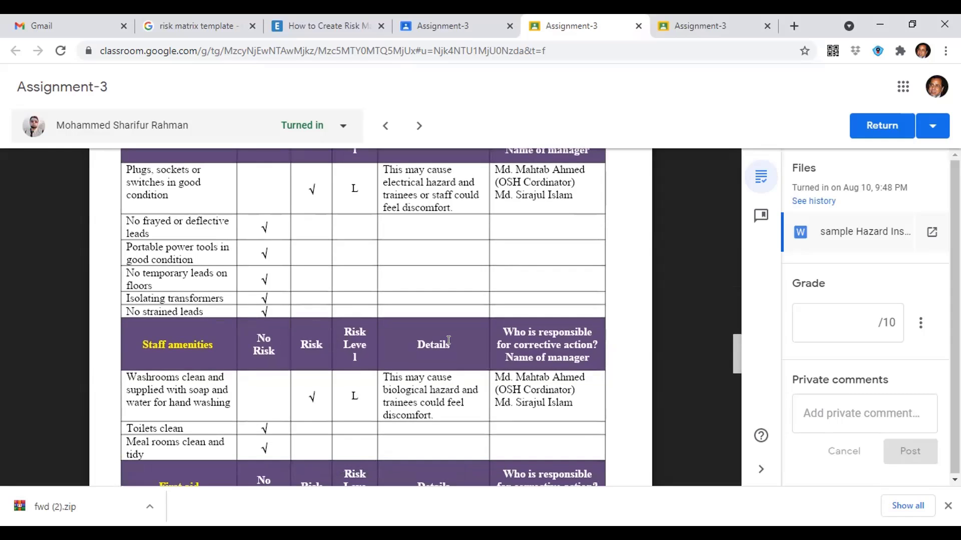
pyautogui.scroll(1, 448, 340)
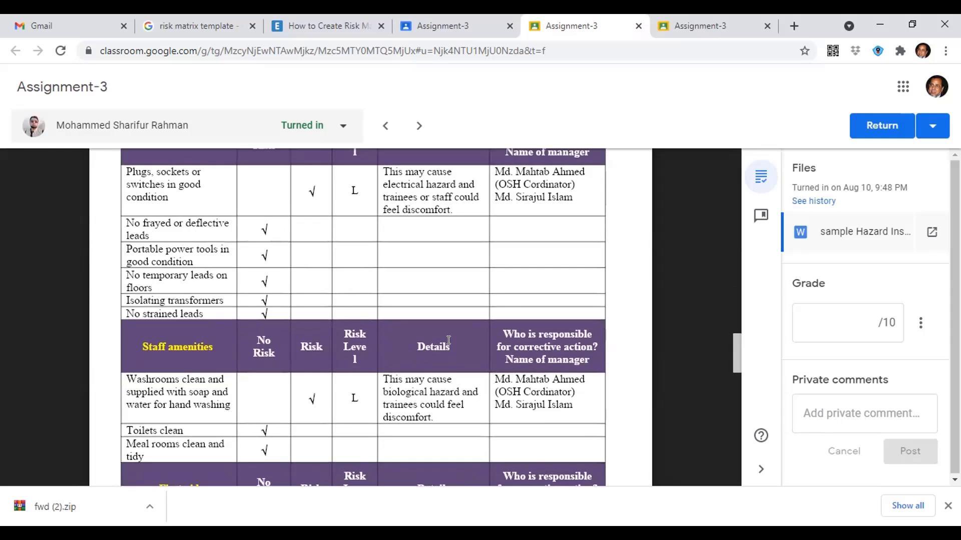
pyautogui.scroll(-5, 448, 340)
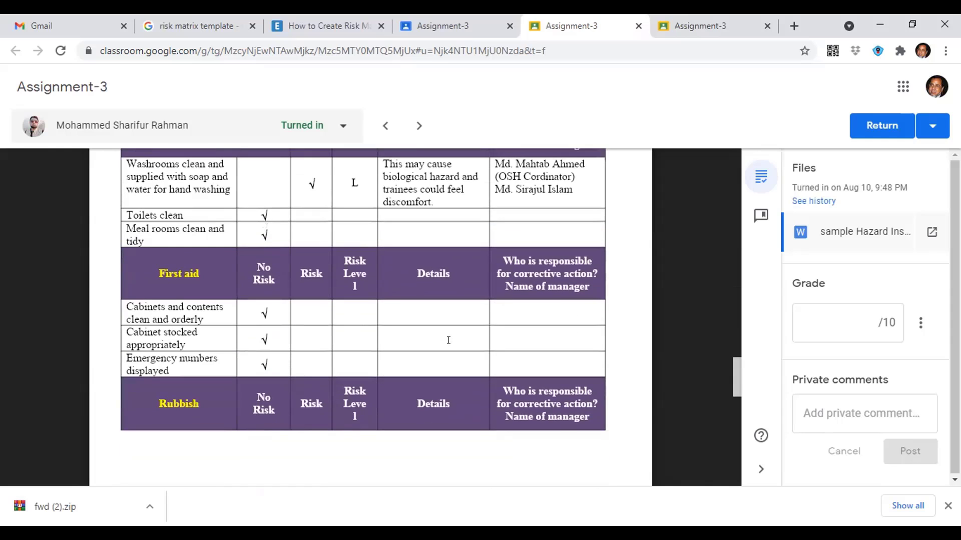
pyautogui.scroll(-10, 448, 340)
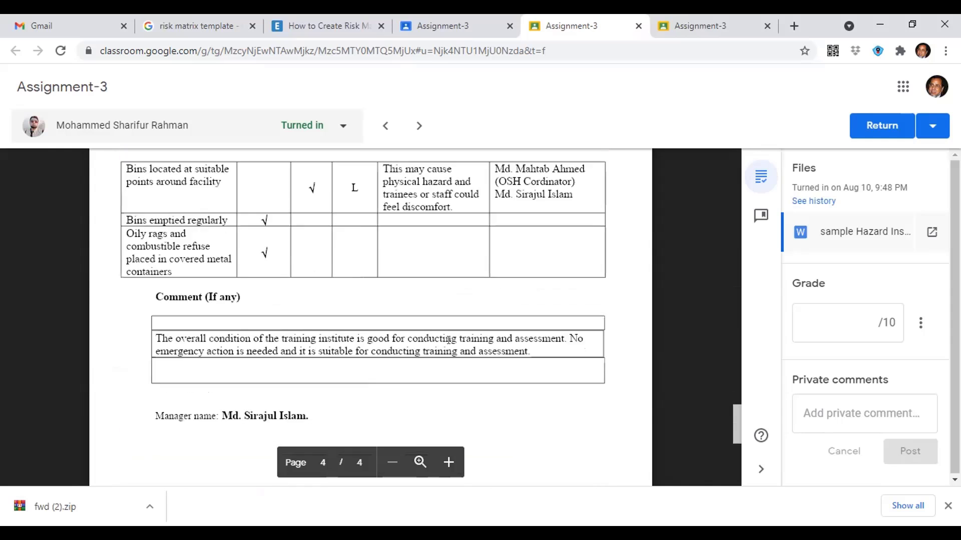
pyautogui.scroll(-4, 448, 340)
pyautogui.scroll(2, 448, 341)
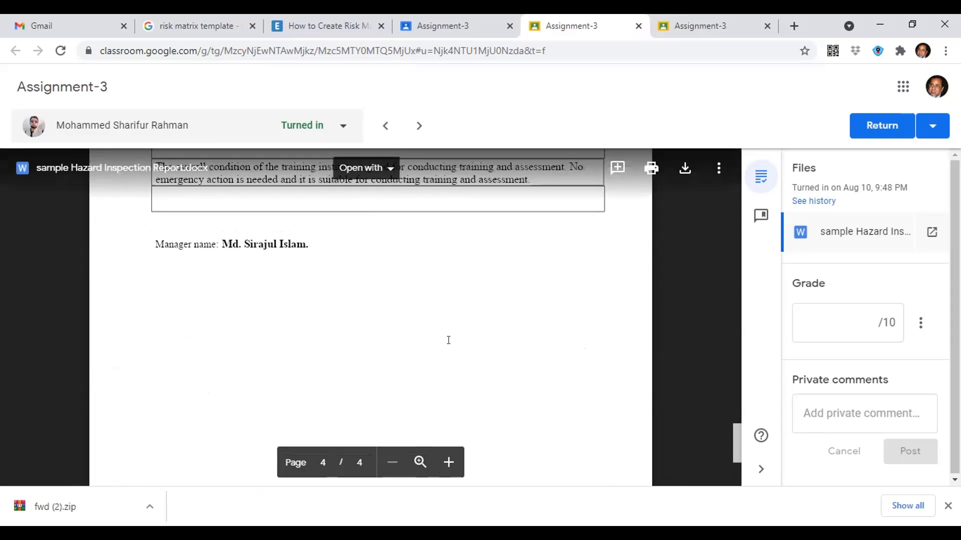
pyautogui.scroll(2, 448, 340)
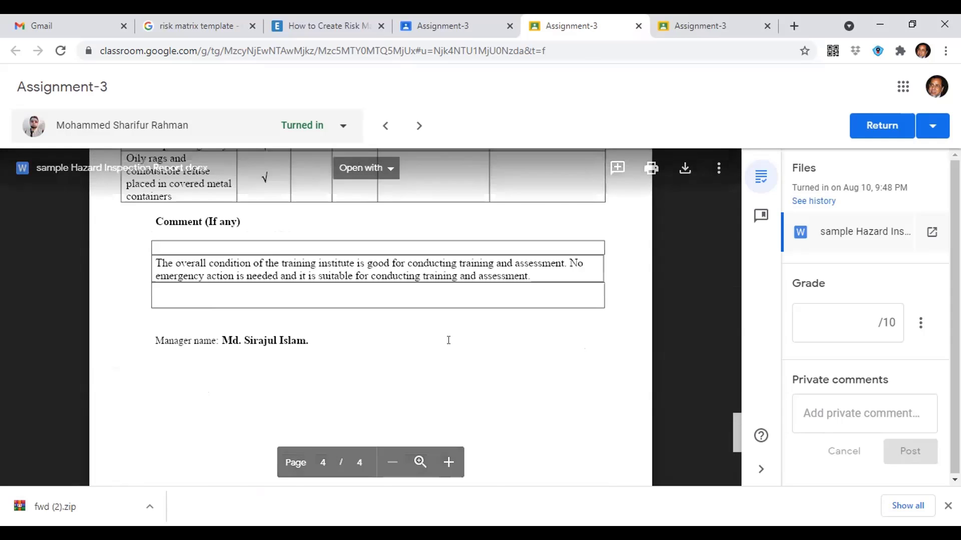
pyautogui.scroll(10, 448, 341)
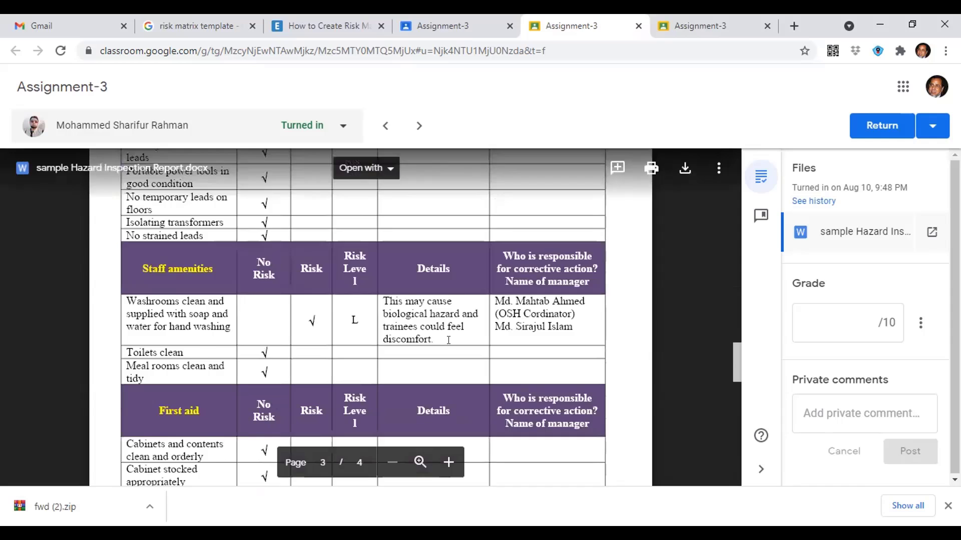
pyautogui.scroll(20, 448, 340)
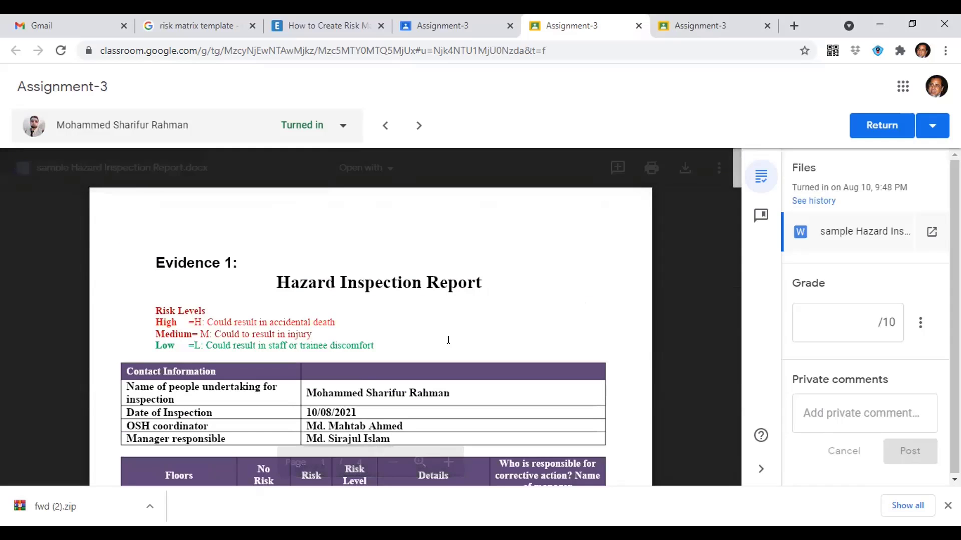